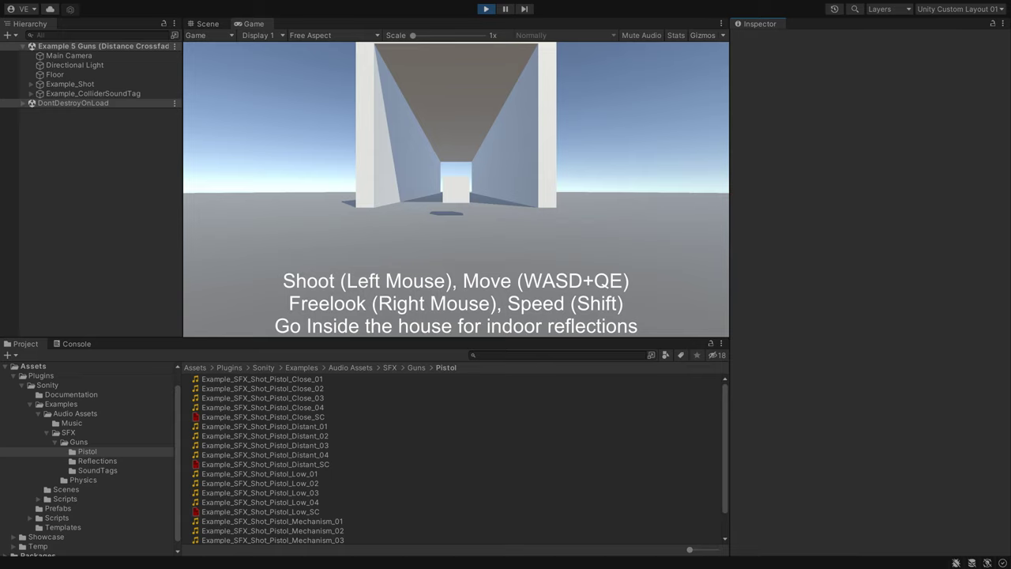
Playtest the gun sounds by firing while moving up to the house and out beside its outer wall.
left_click(520, 213)
left_click(496, 217)
key("w")
left_click(496, 211)
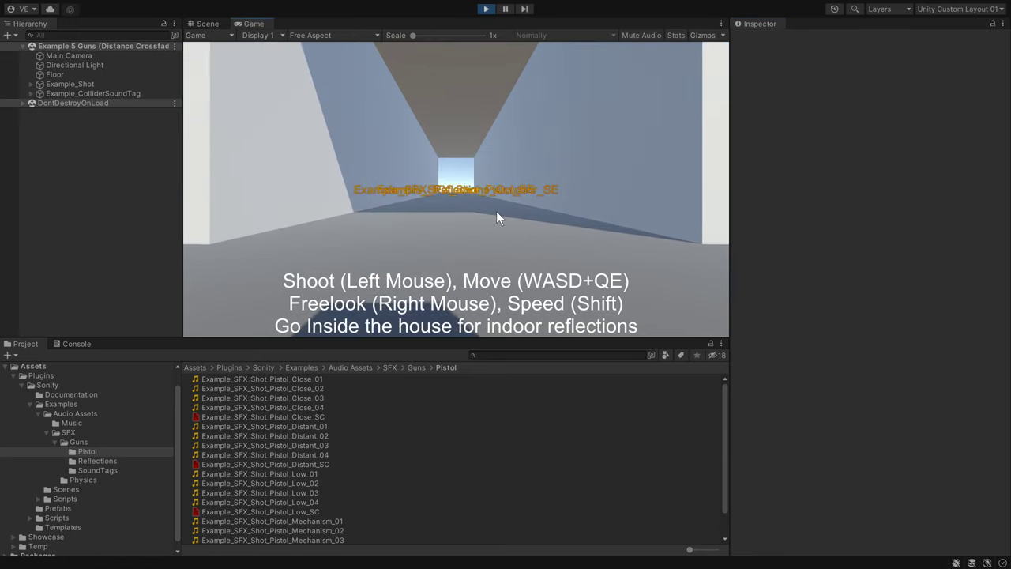
key("s")
key("d")
right_click_drag(493, 213, 416, 204)
key("w")
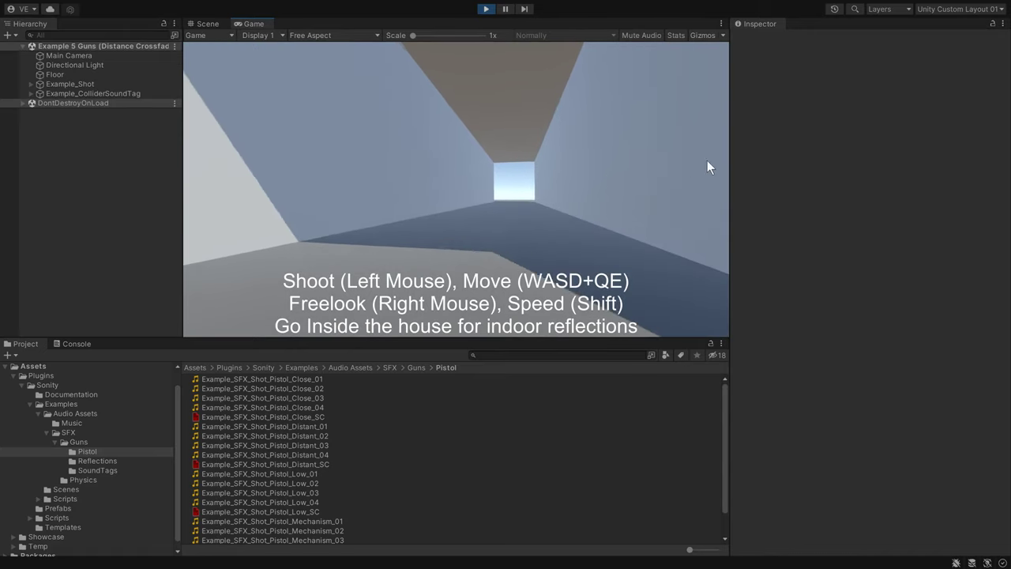
right_click_drag(706, 166, 286, 228)
left_click(286, 227)
key("w")
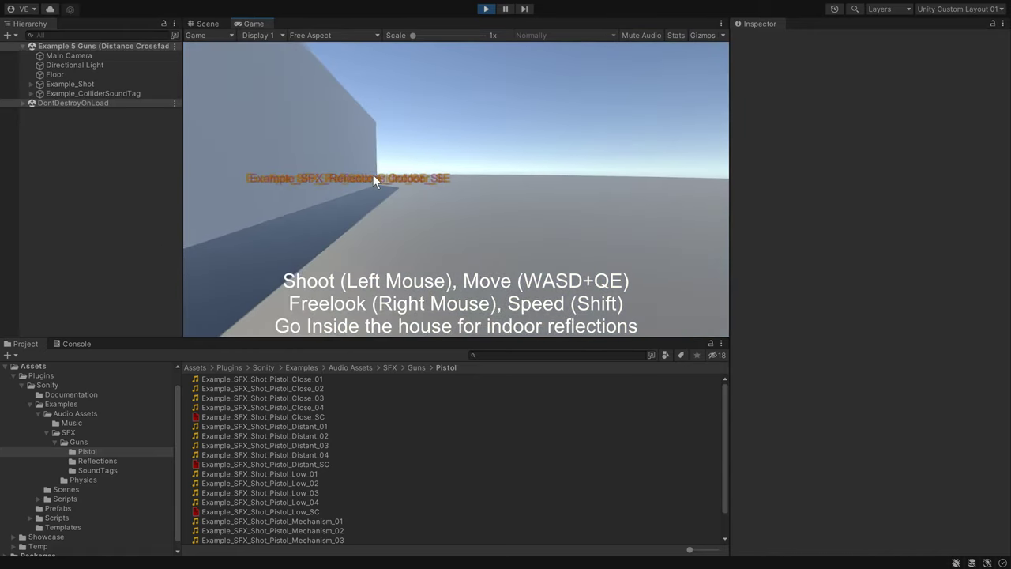
Move farther from the house while firing the gun outdoors, and turn back to face the house entrance.
right_click_drag(373, 175, 325, 127)
key("w")
left_click(455, 133)
key("w")
left_click(319, 130)
right_click_drag(524, 128, 2, 285)
key("s")
right_click_drag(376, 198, 139, 140)
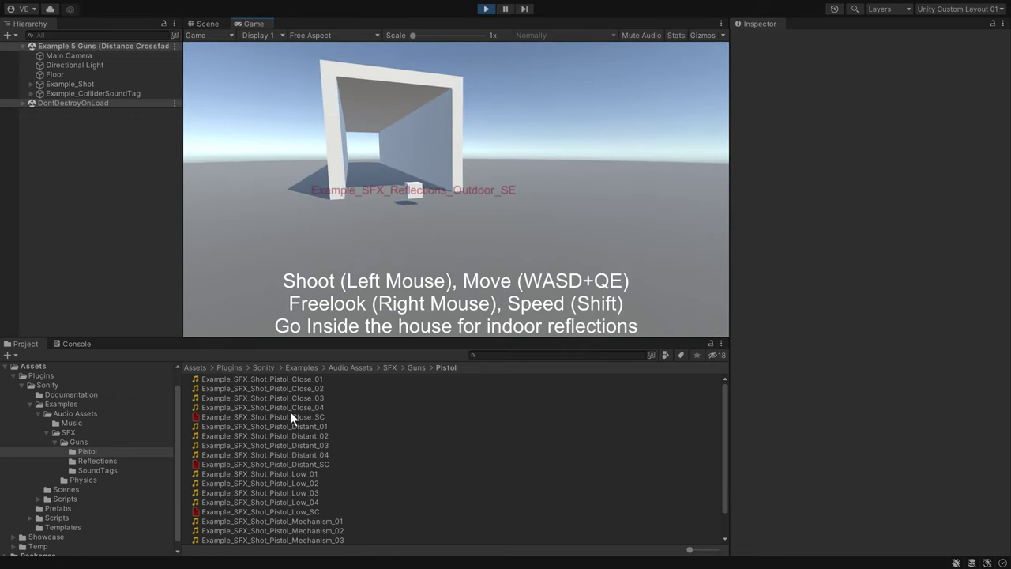
Examine the example gun audio assets in the Pistol, Reflections and SoundTags folders.
scroll(290, 411, "down", 2)
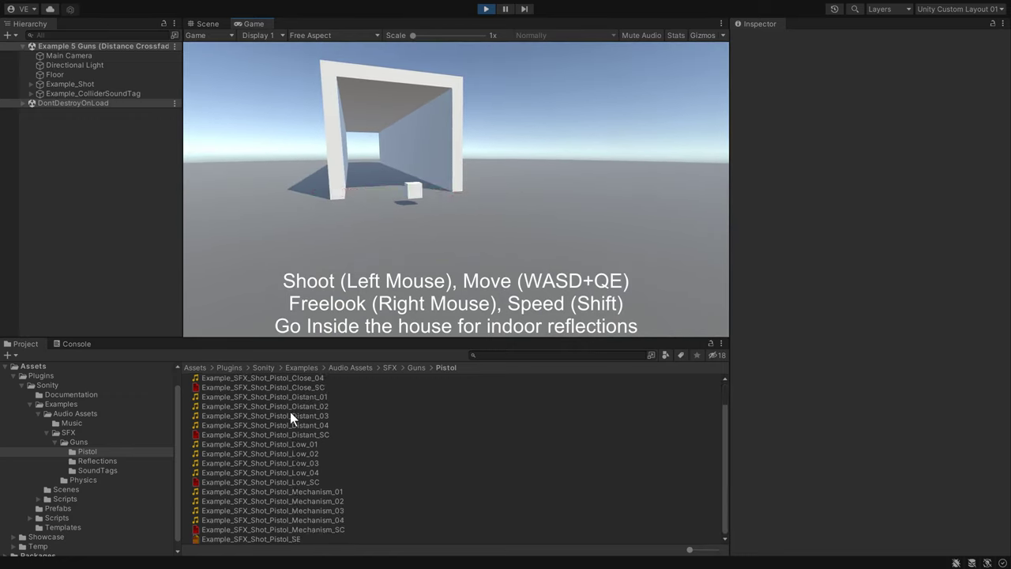
left_click(99, 460)
scroll(319, 404, "down", 4)
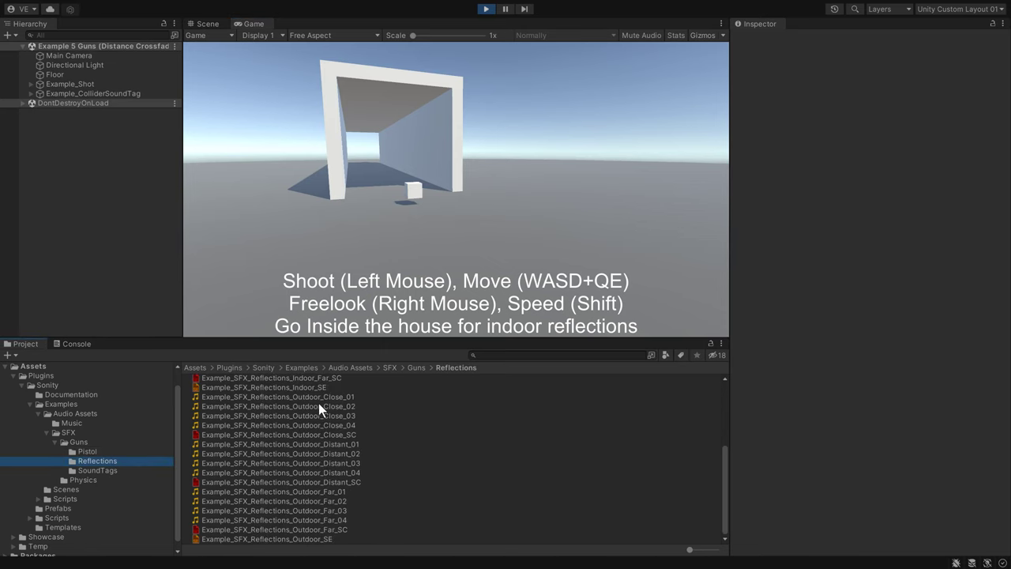
left_click(145, 471)
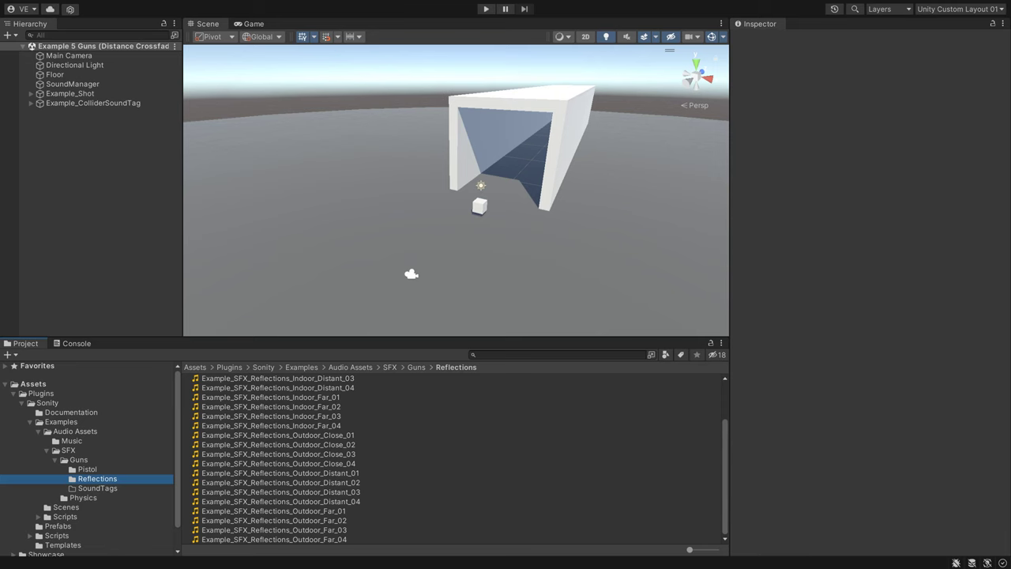
Create SoundContainers and a single SoundEvent from the audio clip groups of all outdoor reflection clips, Close_01 through Far_04.
left_click(343, 436)
left_click(375, 537, "shift")
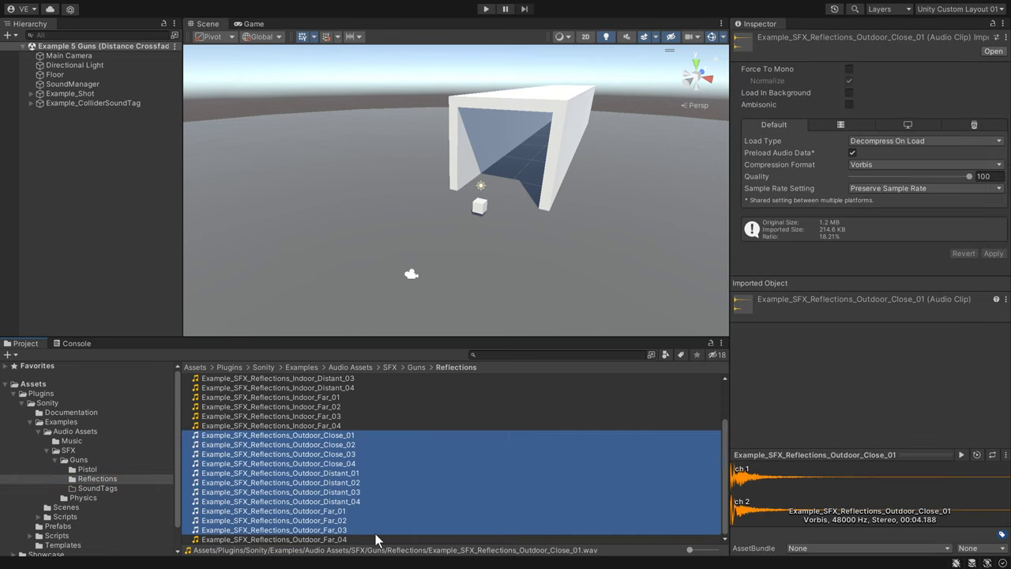
right_click(365, 432)
mouse_move(444, 156)
mouse_move(604, 39)
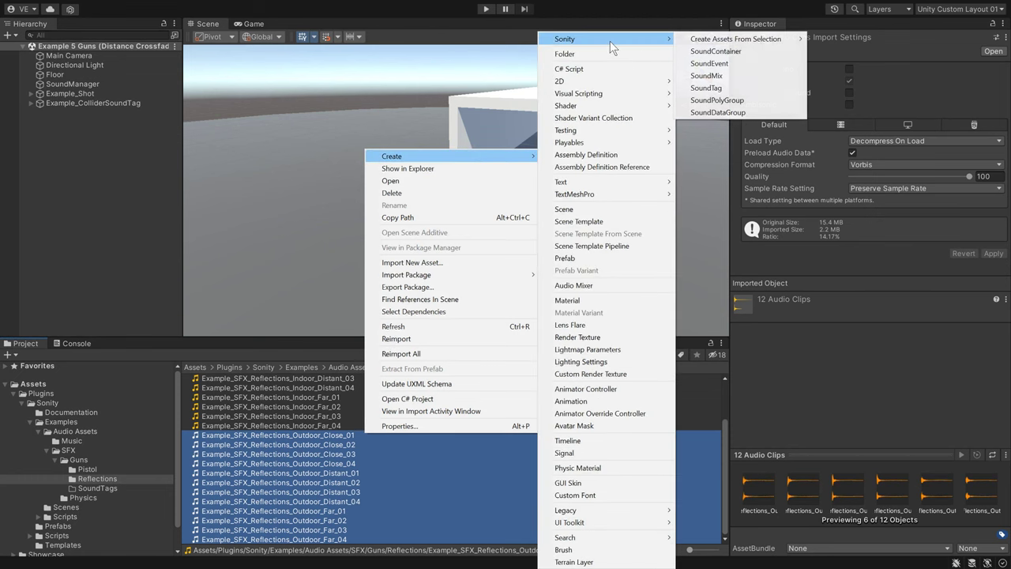
mouse_move(766, 38)
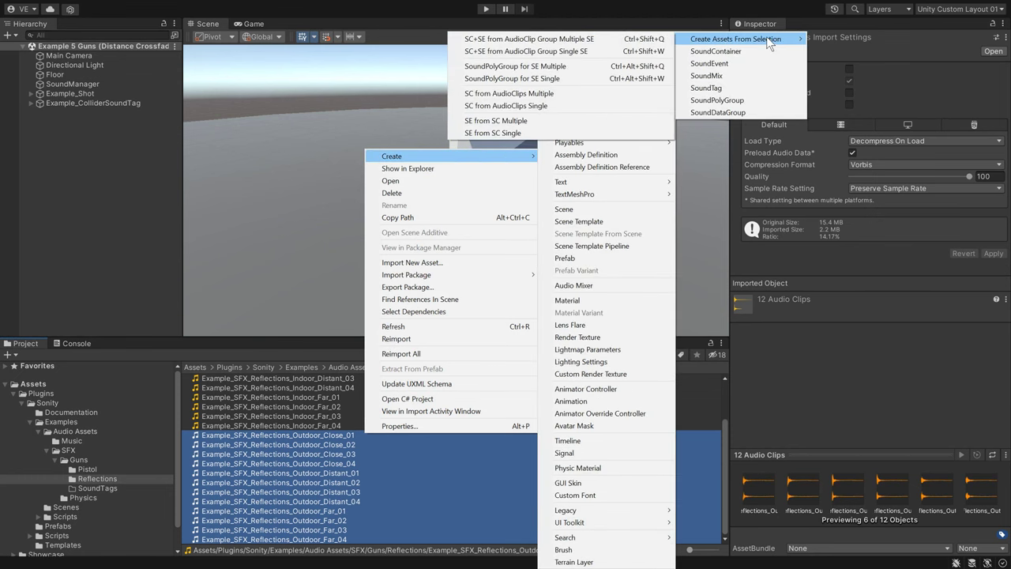
left_click(613, 55)
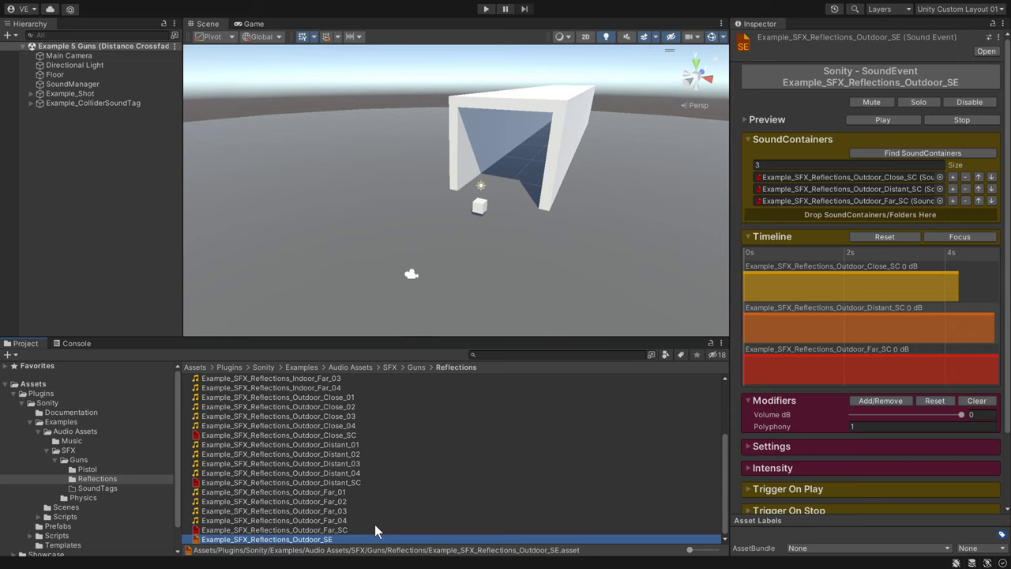
Inspect the outdoor Close, Distant and Far reflection SoundContainers one after another.
left_click(381, 434)
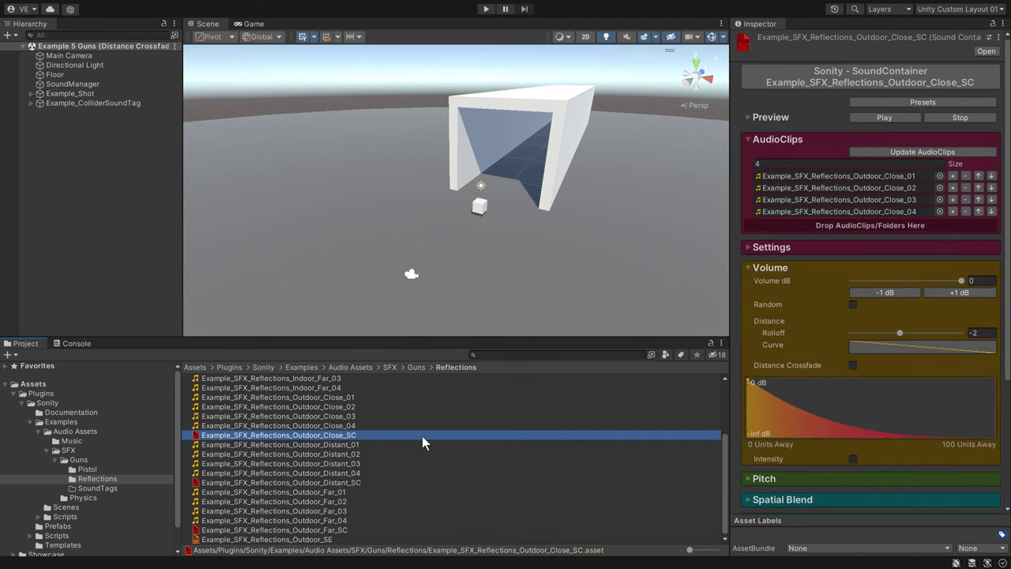
left_click(394, 483)
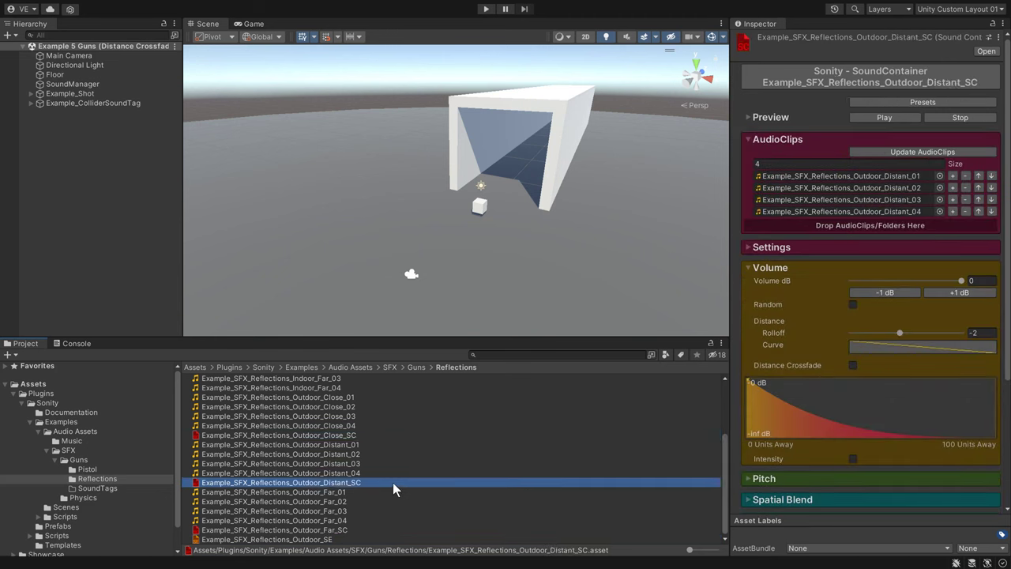
left_click(381, 530)
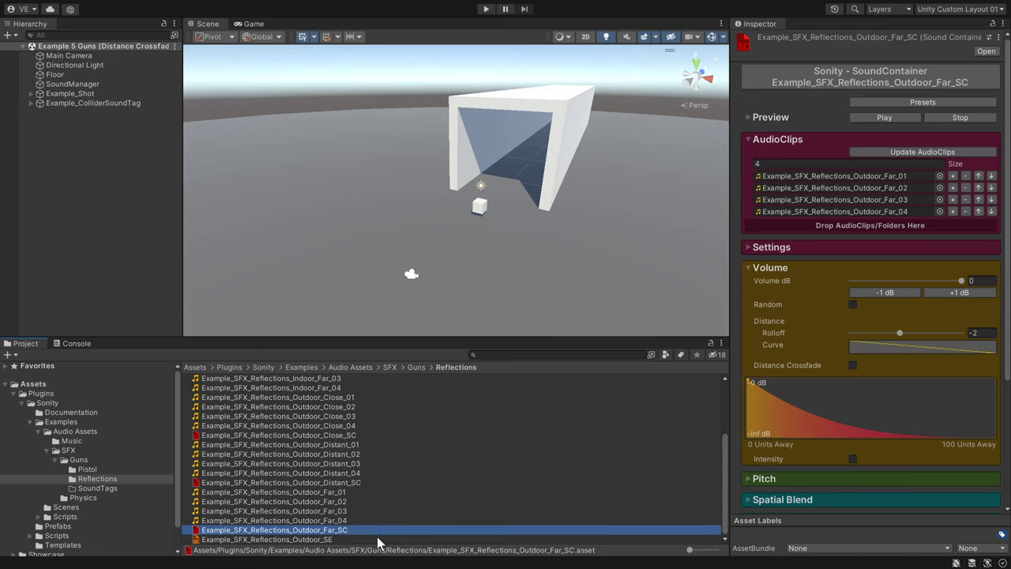
Enable Distance Crossfade on the Close, Distant and Far outdoor SoundContainers together and set Layers to 3.
left_click(368, 483, "ctrl")
left_click(405, 435, "ctrl")
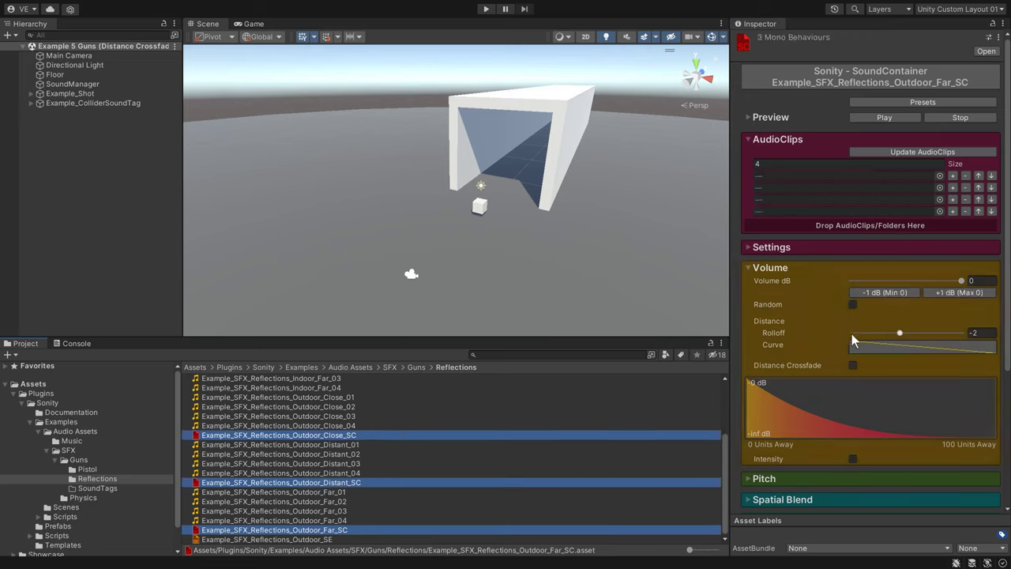
left_click(853, 365)
scroll(771, 300, "down", 3)
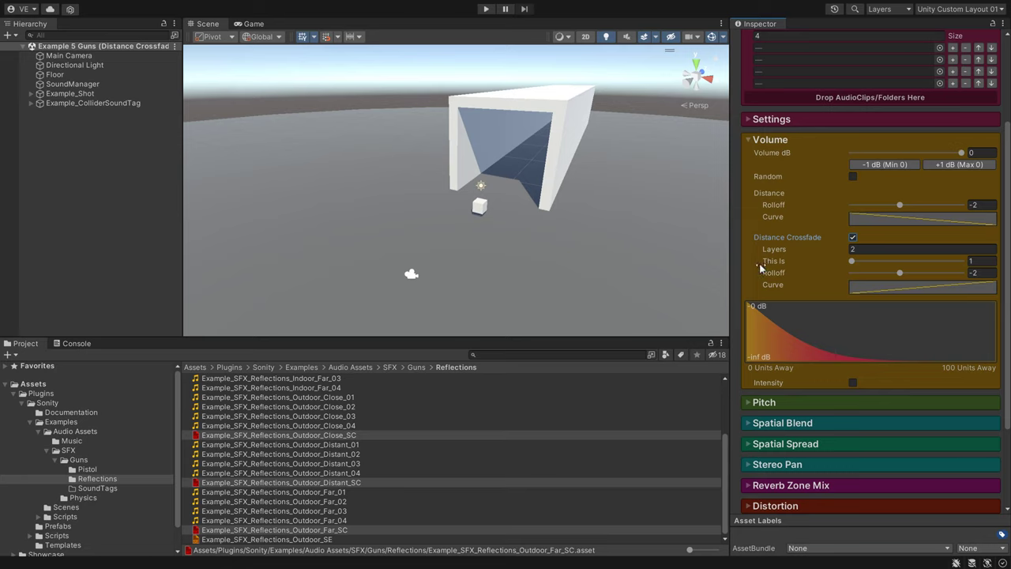
left_click_drag(790, 250, 847, 262)
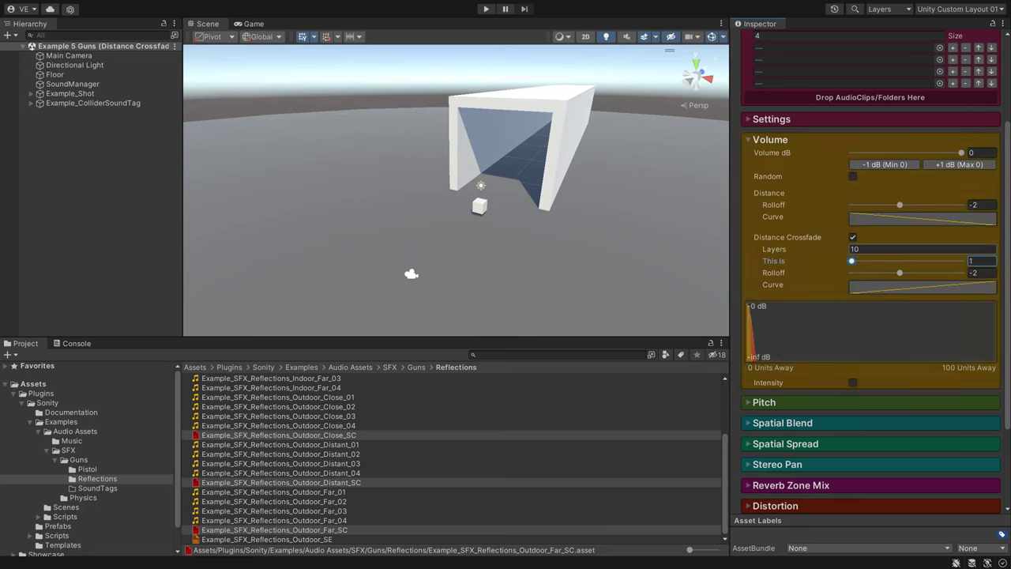
left_click(841, 248)
type("3")
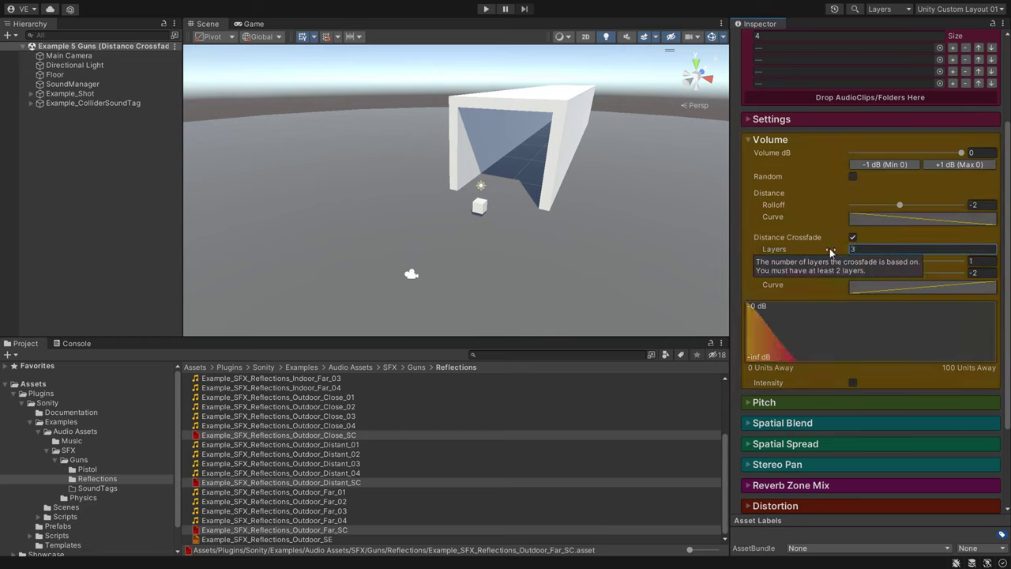
Set the crossfade's This Is value to 2 on the outdoor Distant SoundContainer and 3 on the Far one.
left_click(381, 435)
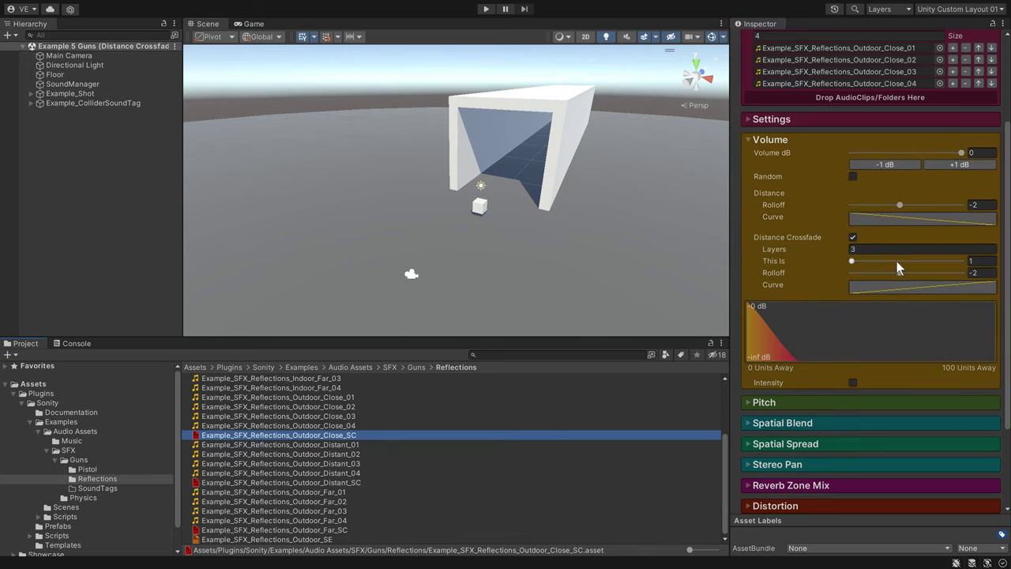
left_click(399, 481)
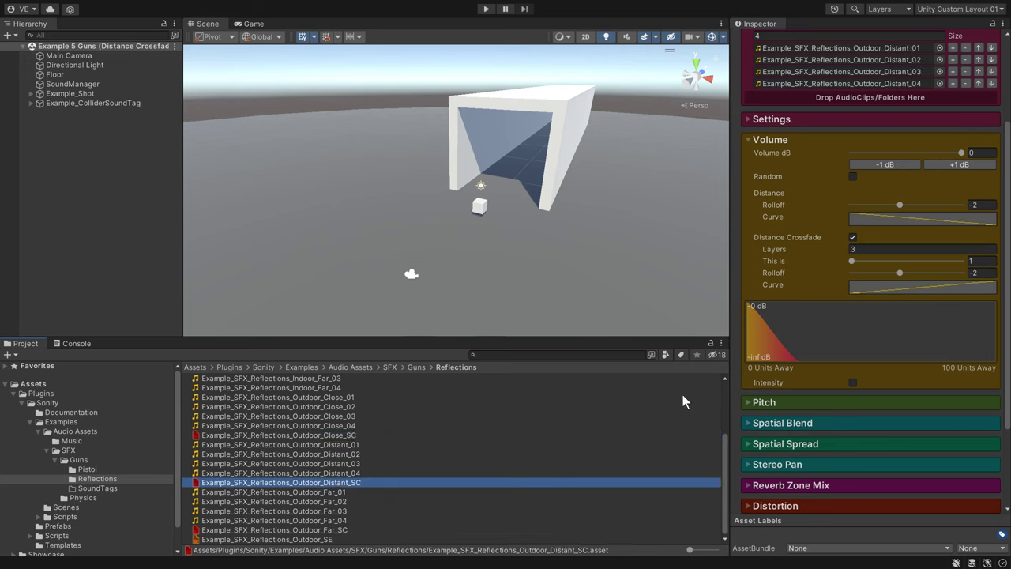
left_click(891, 261)
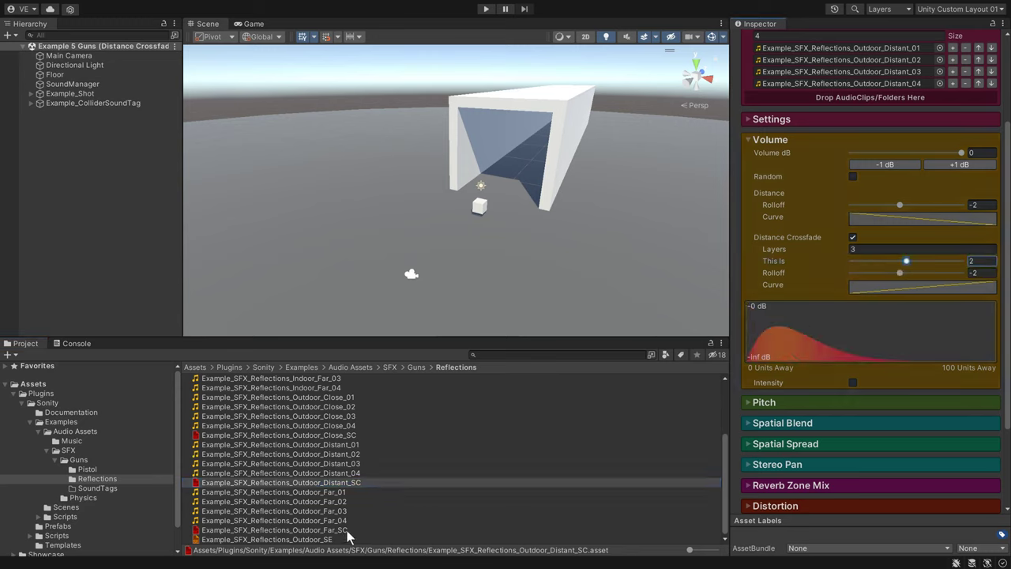
left_click(346, 530)
left_click_drag(900, 260, 953, 261)
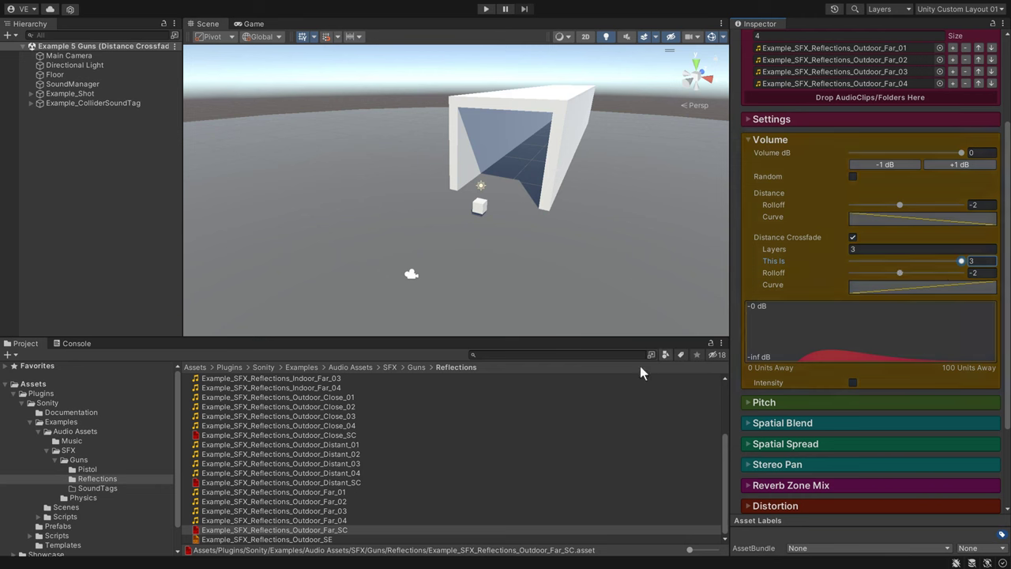
Preview Example_SFX_Reflections_Outdoor_SE at different distances from the listener and reset the preview position.
left_click(371, 541)
scroll(809, 157, "up", 3)
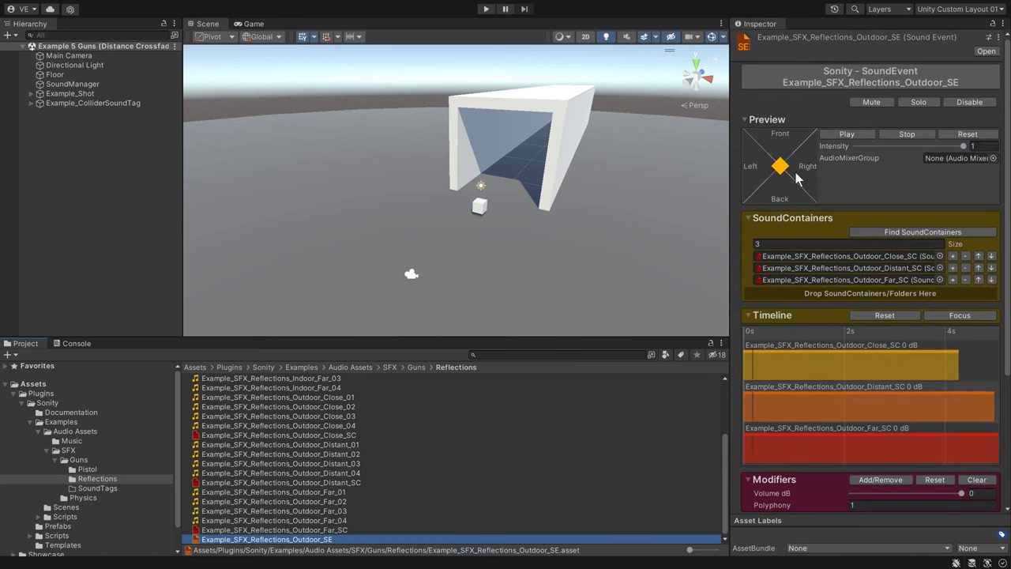
left_click_drag(790, 171, 763, 173)
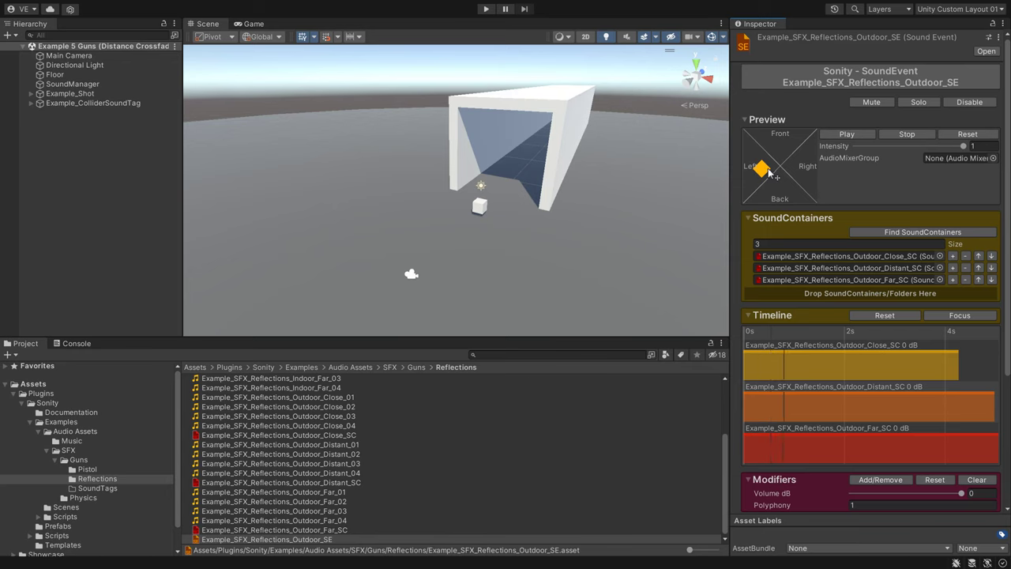
left_click(770, 169)
left_click_drag(773, 172, 783, 170)
left_click(968, 135)
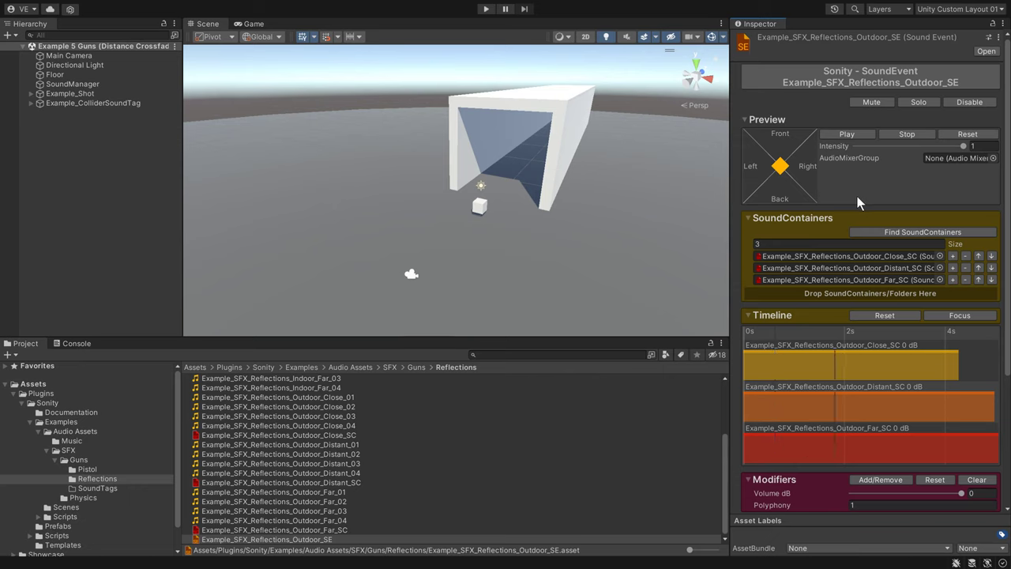
Create SoundContainers and a single SoundEvent from all indoor reflection clips, Close_01 through Far_04.
key("z")
scroll(269, 421, "up", 5)
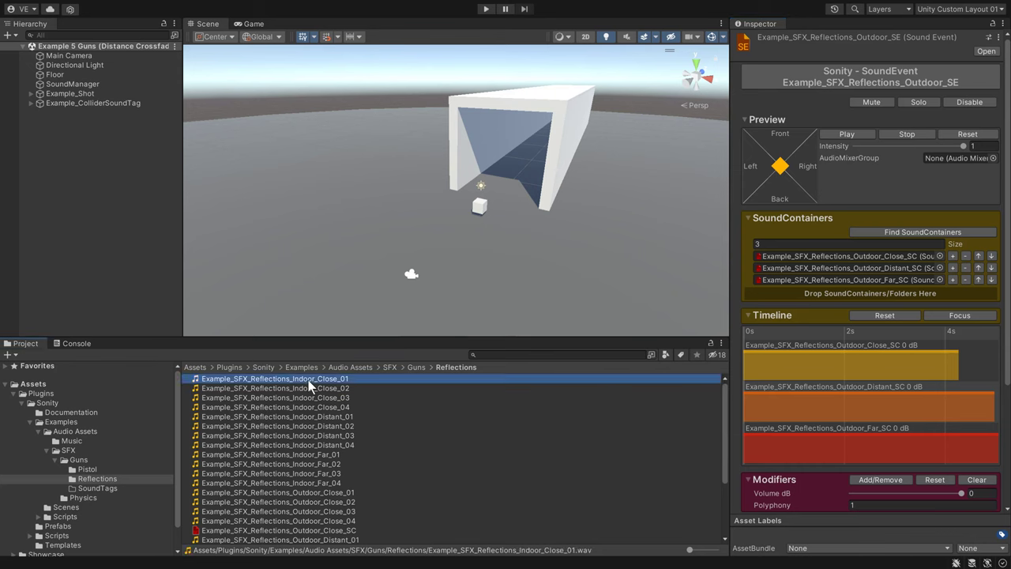
left_click(308, 380)
left_click(309, 483, "shift")
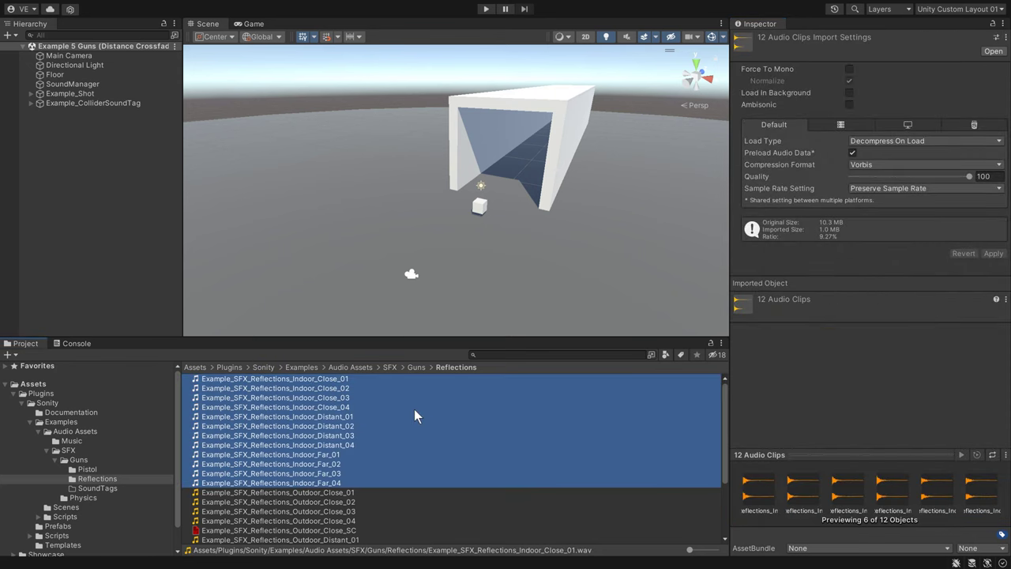
key("ctrl+shift+q")
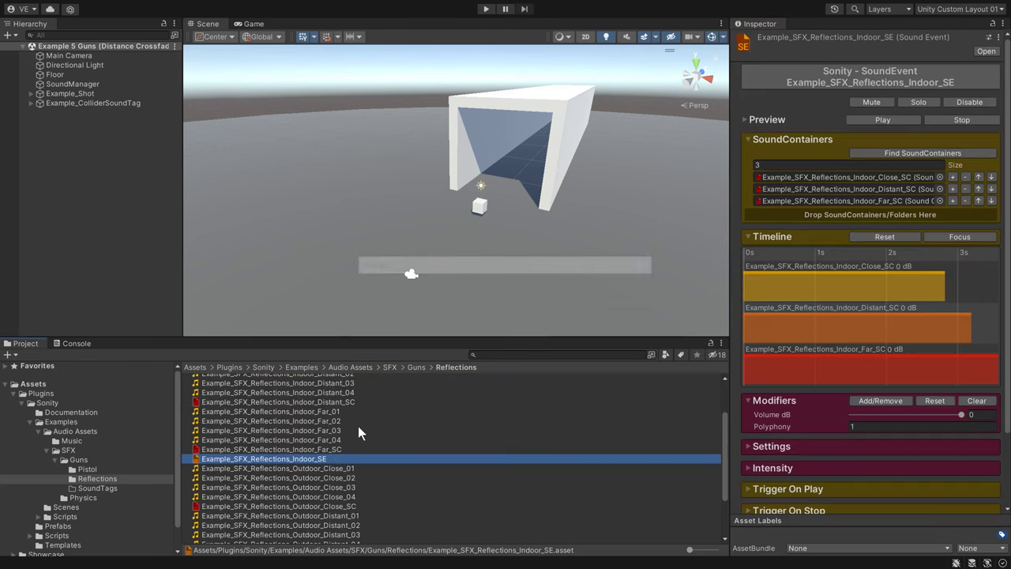
Create SoundContainers and a single SoundEvent from all audio clips in the Pistol folder.
left_click(87, 469)
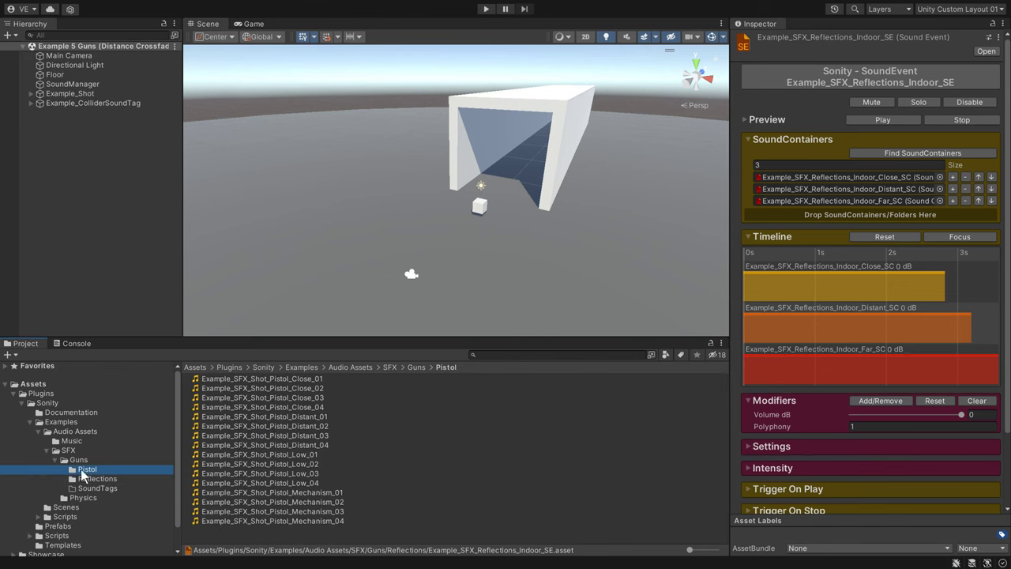
left_click(330, 439)
key("ctrl+a")
key("ctrl+shift+e")
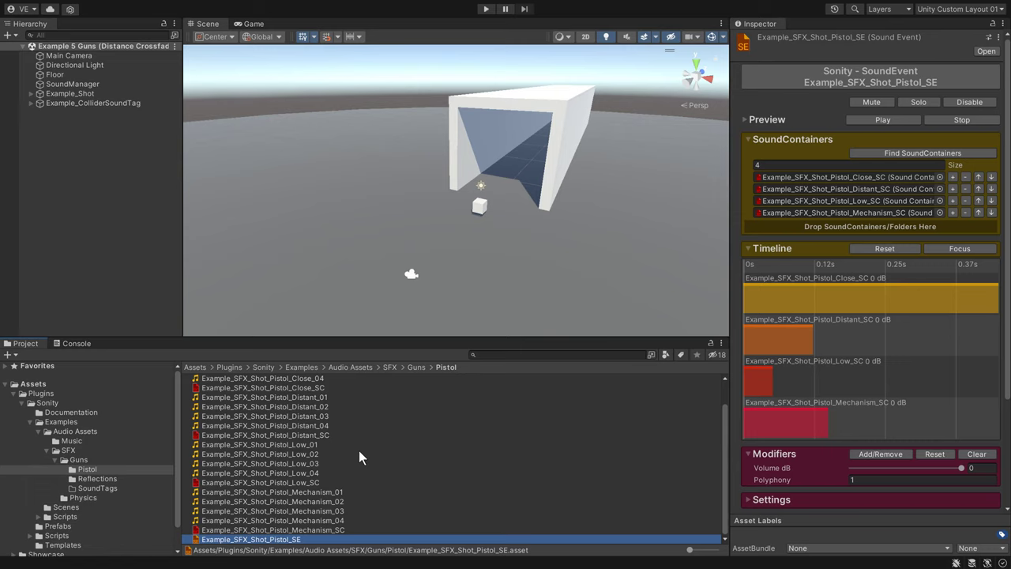
Filter the Guns folder with the search t:soundContainer.
left_click(507, 354)
type("t:soundContainer")
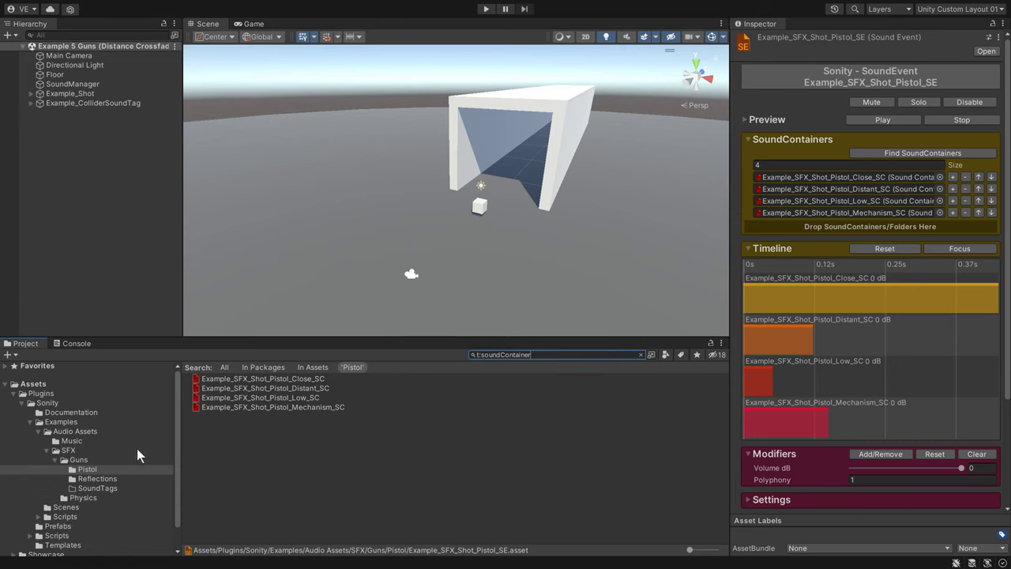
left_click(102, 458)
Apply the Automatic Crossfades preset to all filtered SoundContainers and inspect Example_SFX_Shot_Pistol_Close_SC.
left_click(382, 436)
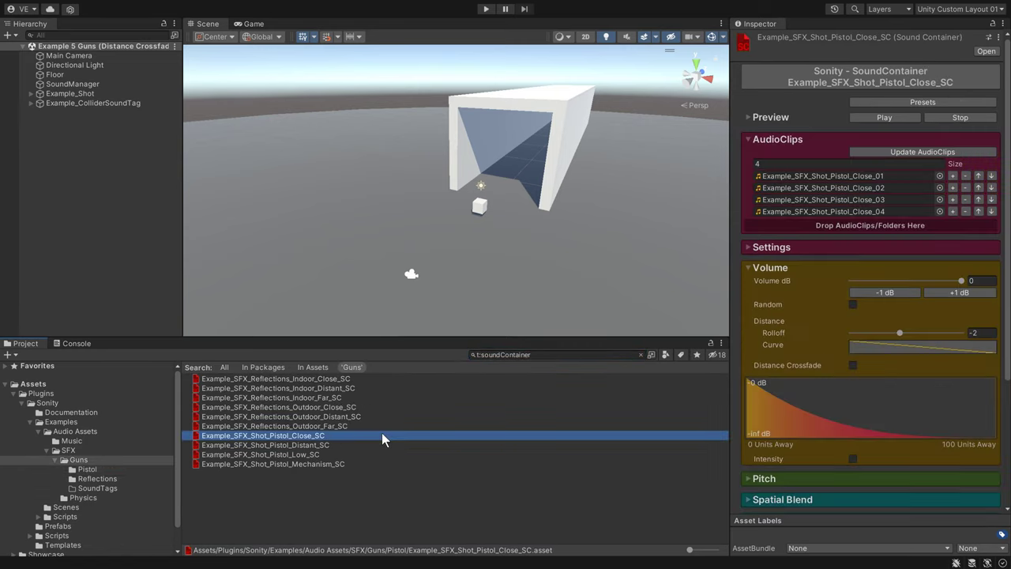
key("ctrl+a")
left_click(922, 102)
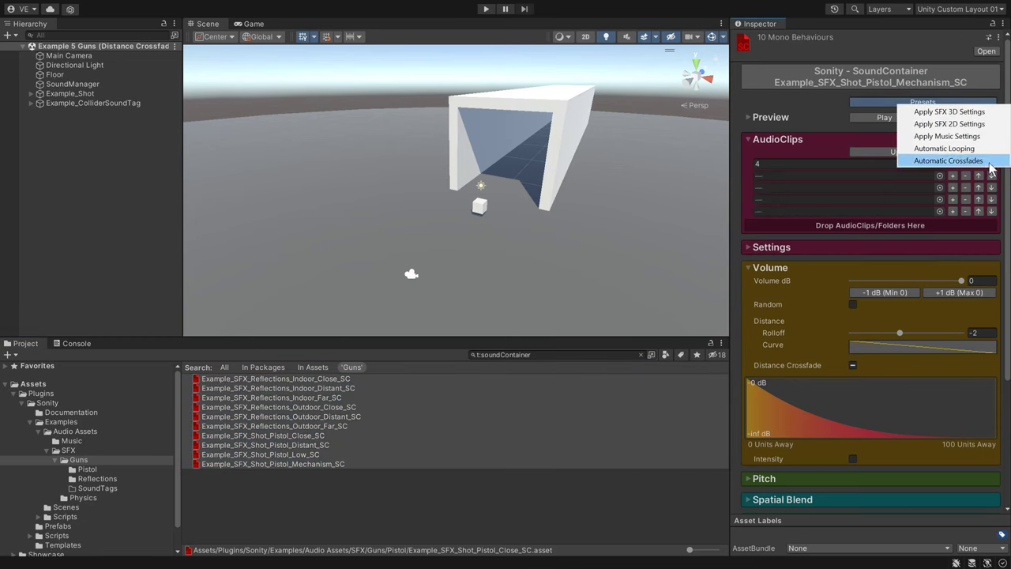
left_click(988, 162)
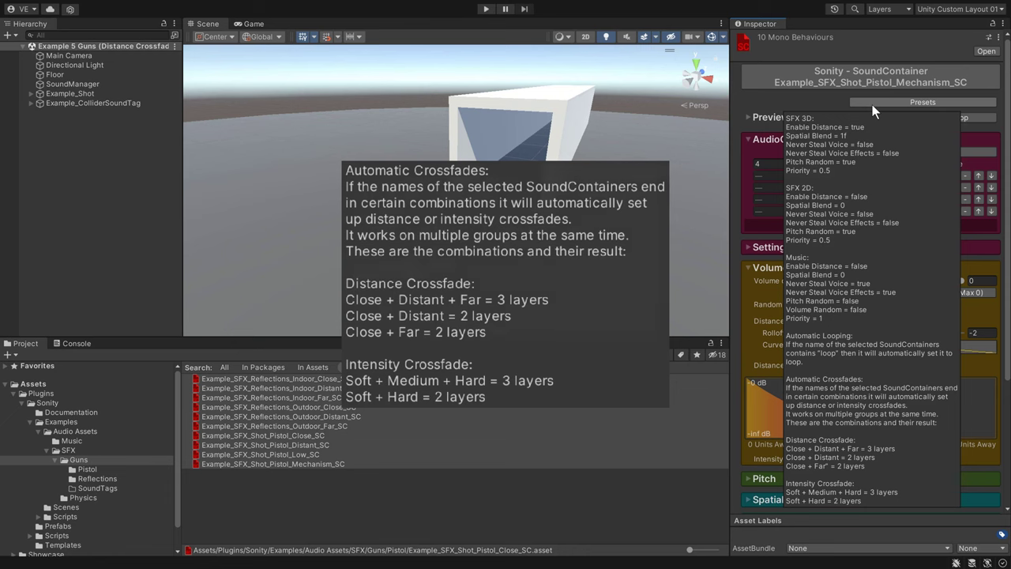
left_click(353, 437)
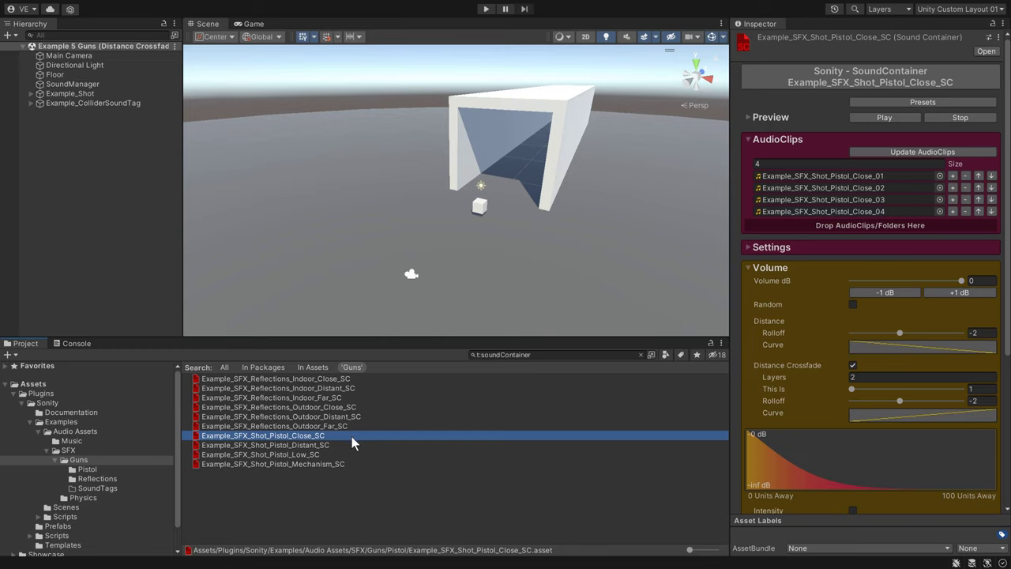
Examine the volume distance and crossfade settings of the indoor reflection SoundContainers and the Close, Distant, Low and Mechanism pistol SoundContainers.
left_click(347, 445)
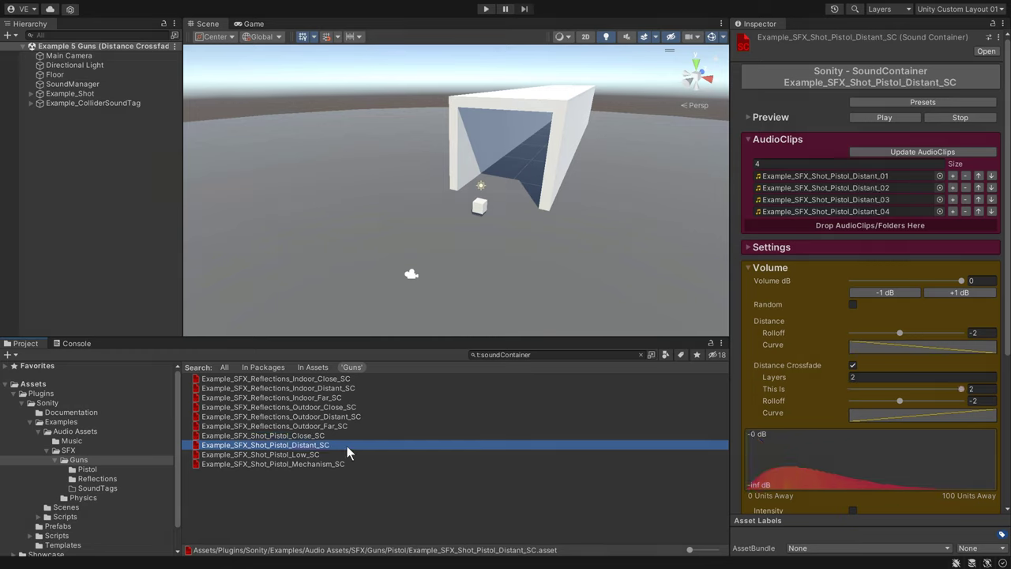
left_click(364, 378)
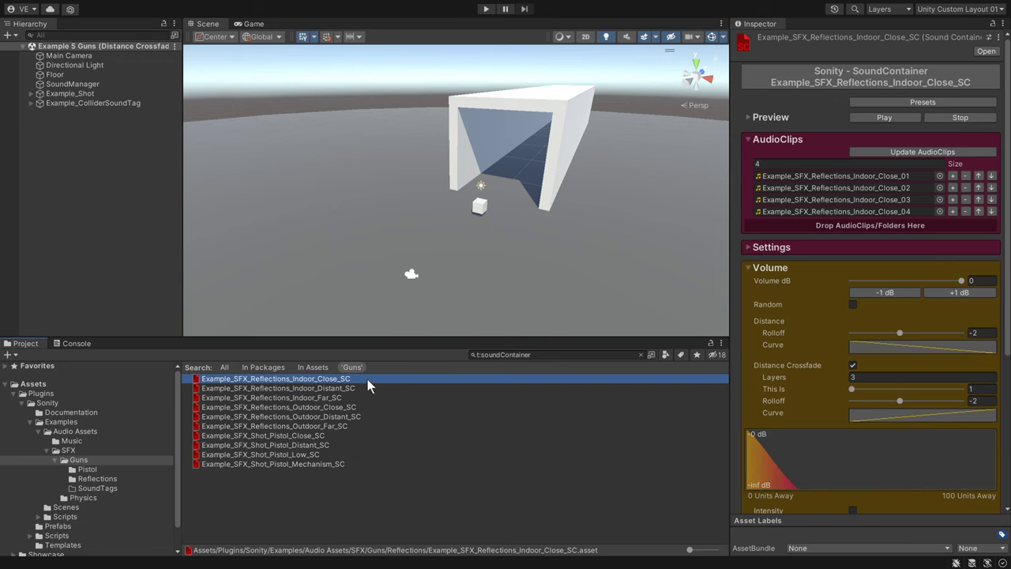
left_click(367, 388)
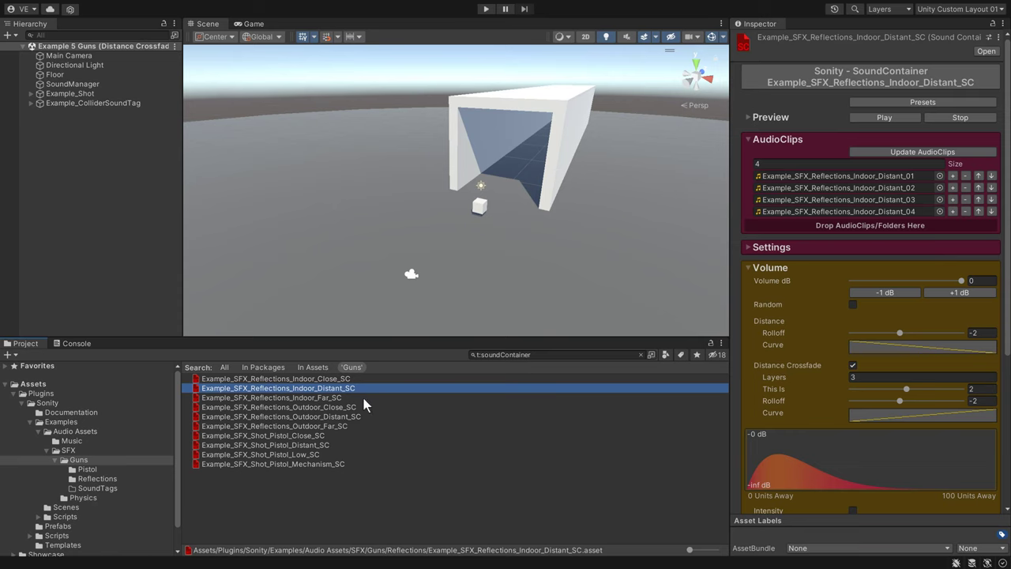
left_click(363, 398)
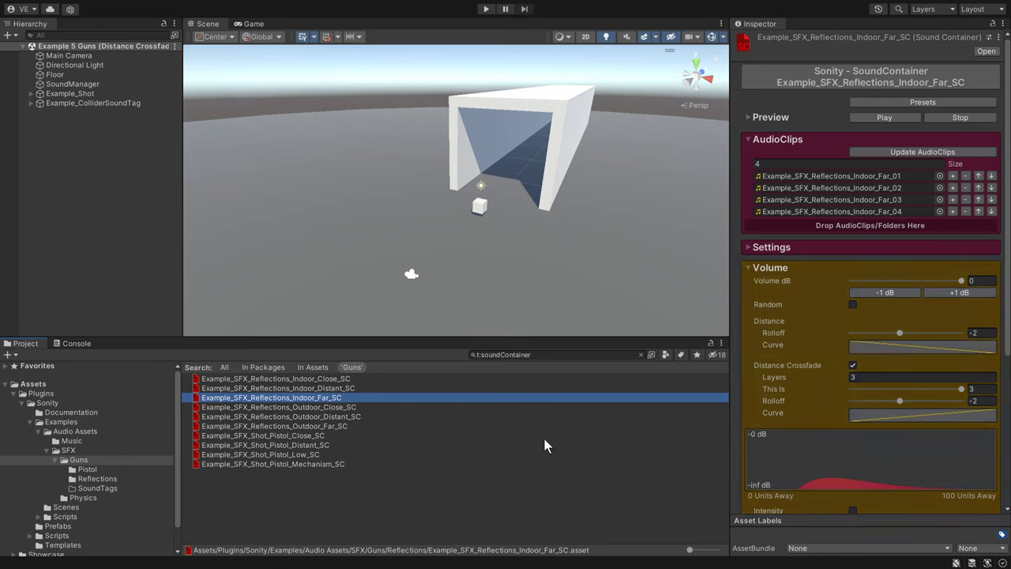
left_click(294, 435)
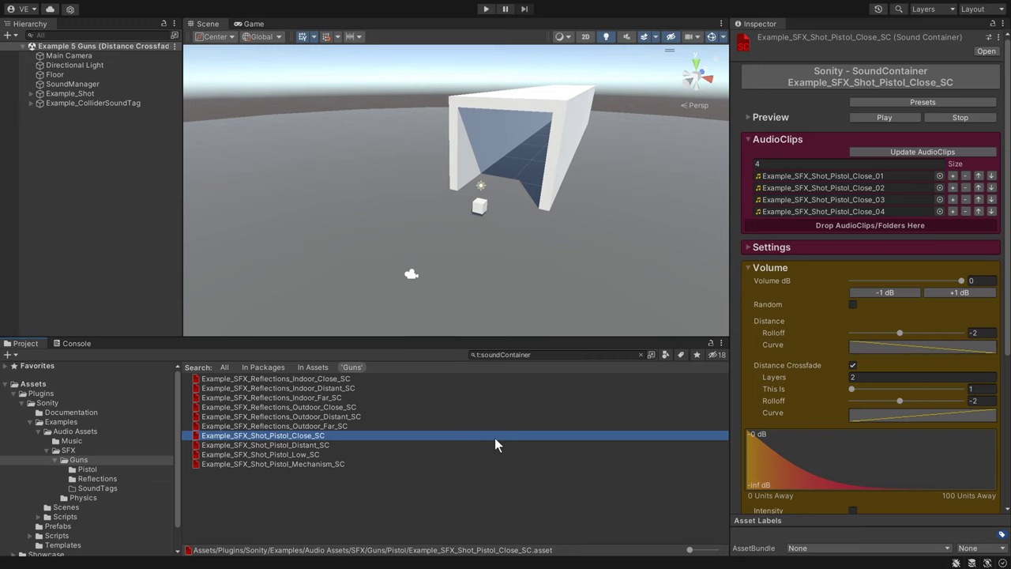
left_click(442, 445)
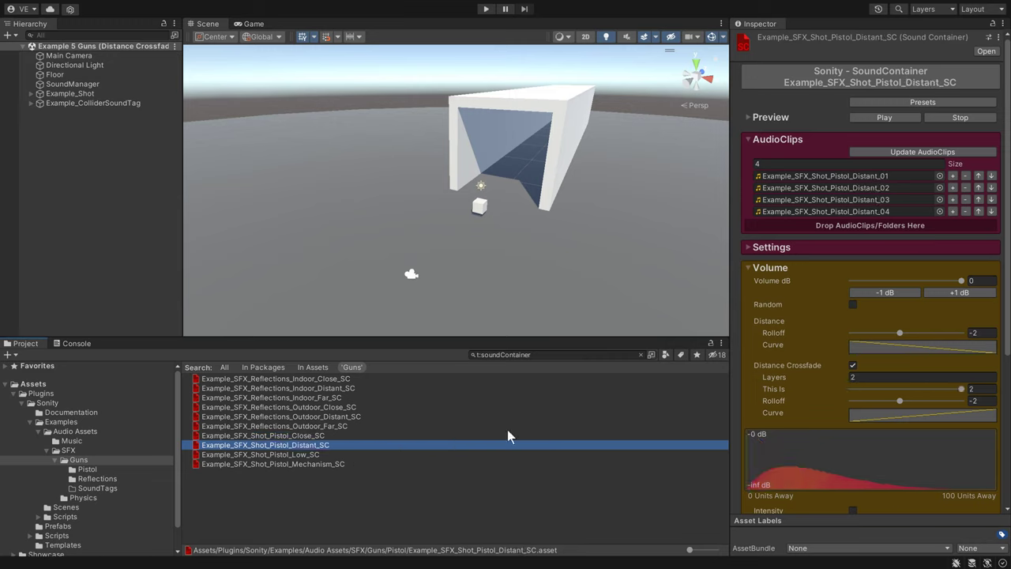
left_click(851, 366)
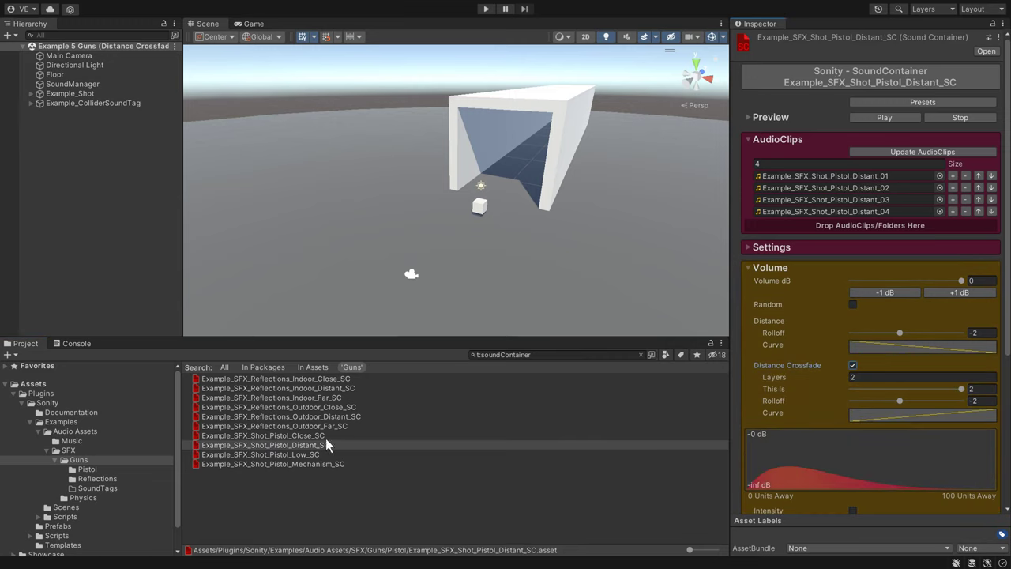
left_click(349, 454)
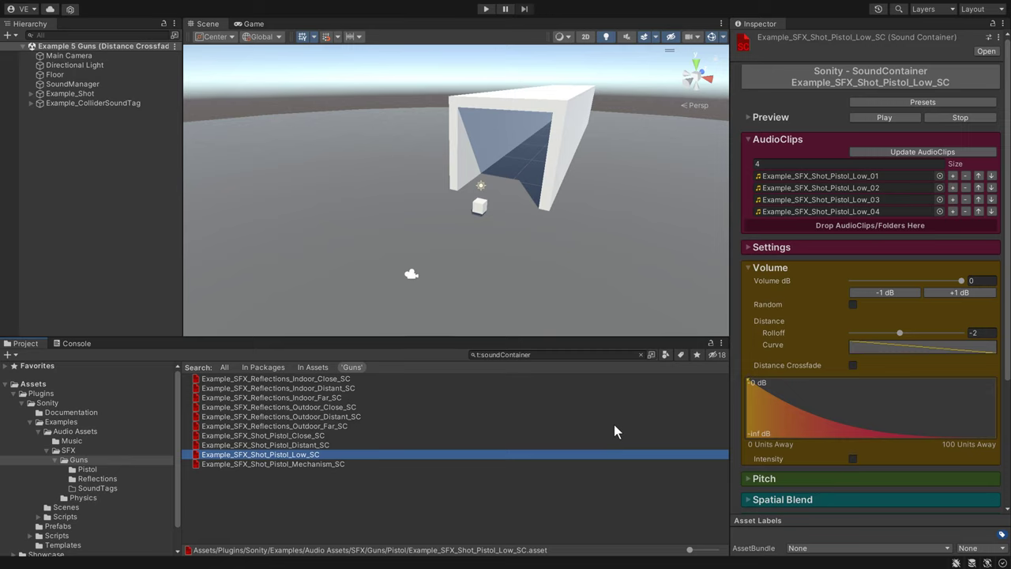
left_click(342, 464)
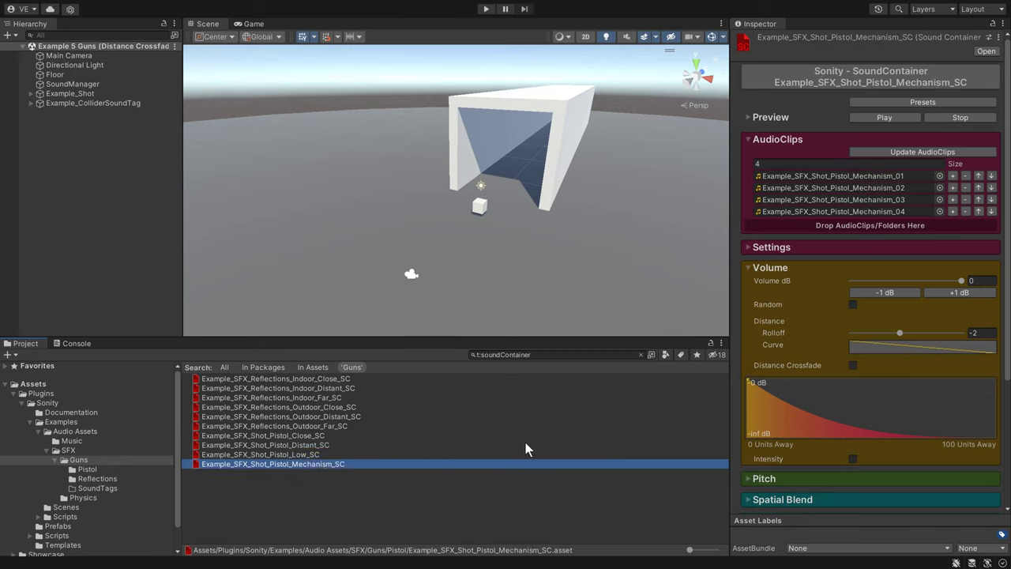
Set the Distance Scale of Example_SFX_Shot_Pistol_Low_SC to 20 and check its volume distance graph.
left_click(466, 454)
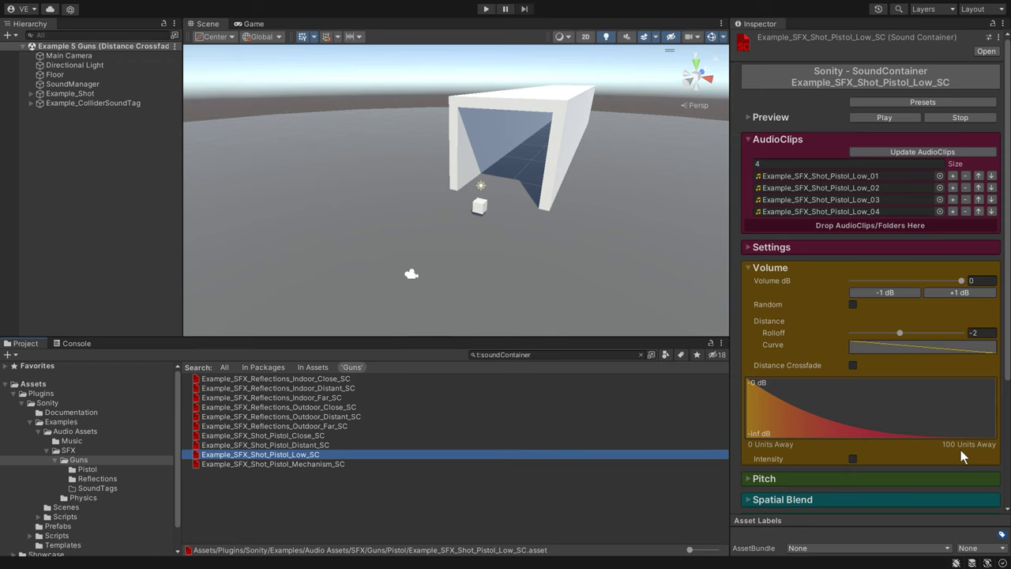
left_click(792, 245)
left_click(901, 283)
type("20")
scroll(901, 282, "down", 8)
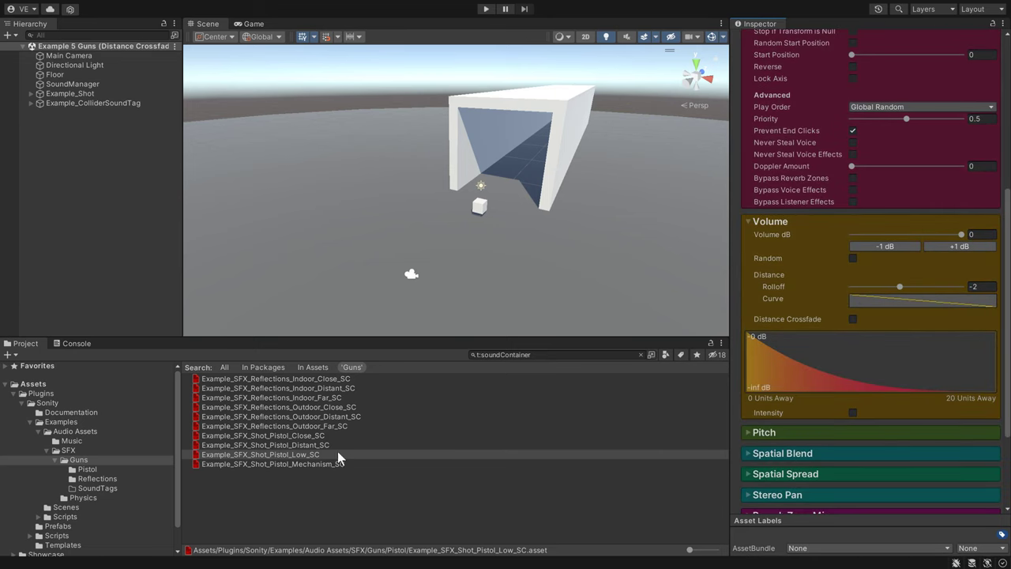
Set the Distance Scale of Example_SFX_Shot_Pistol_Mechanism_SC to 10 and check its volume distance graph.
left_click(348, 464)
scroll(853, 237, "up", 5)
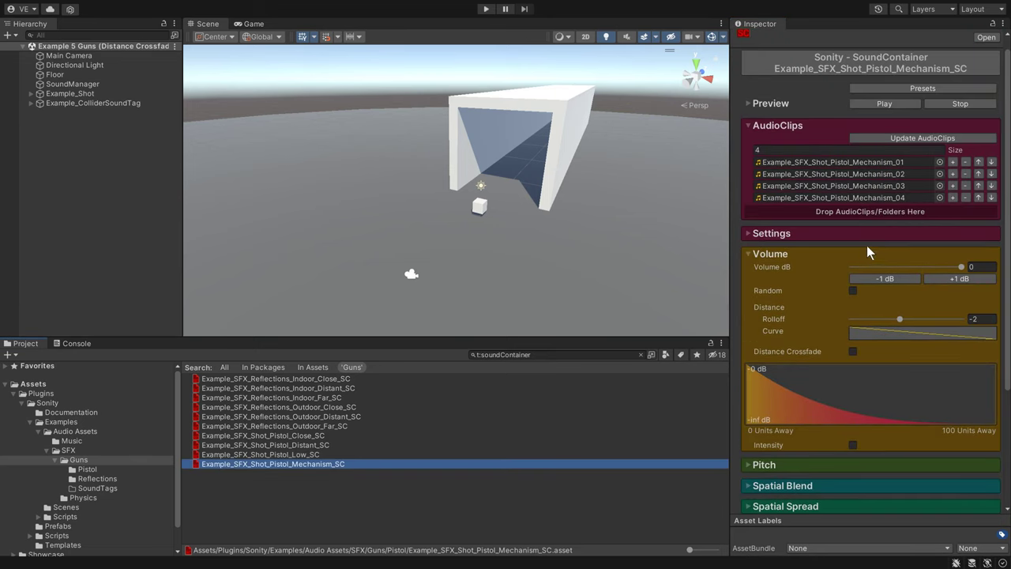
left_click(878, 235)
left_click(932, 270)
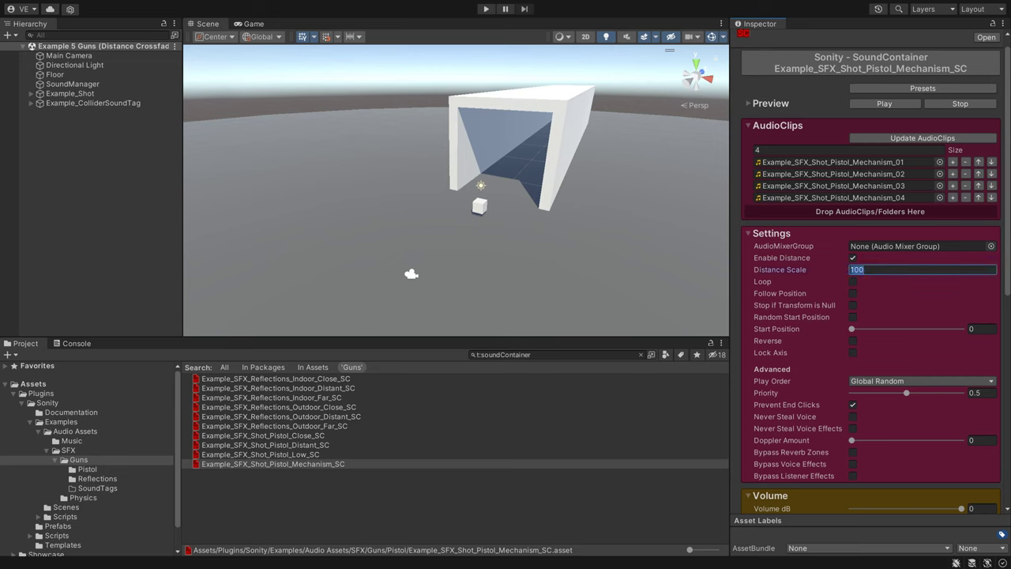
scroll(869, 300, "down", 3)
type("10")
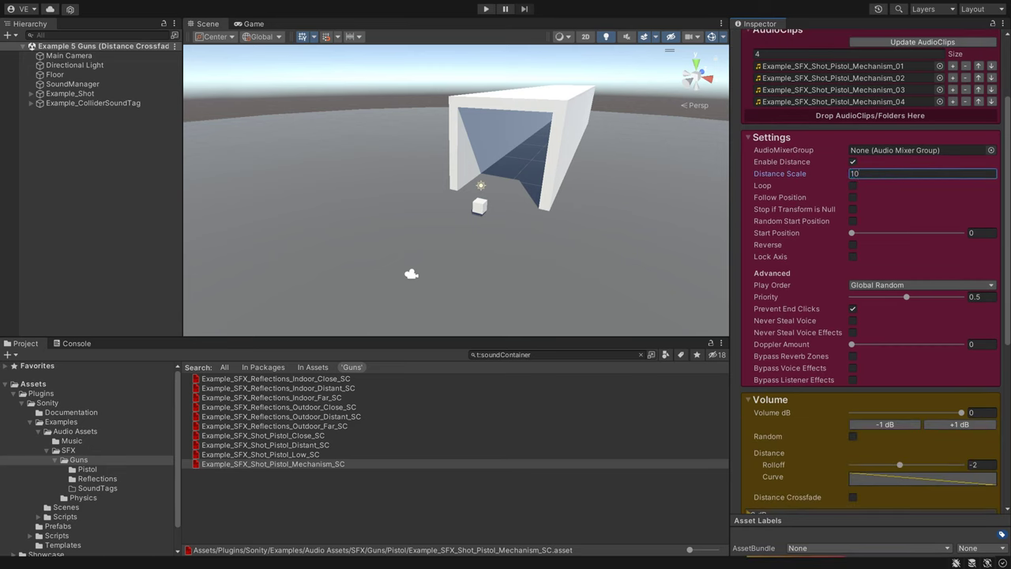
scroll(877, 253, "down", 5)
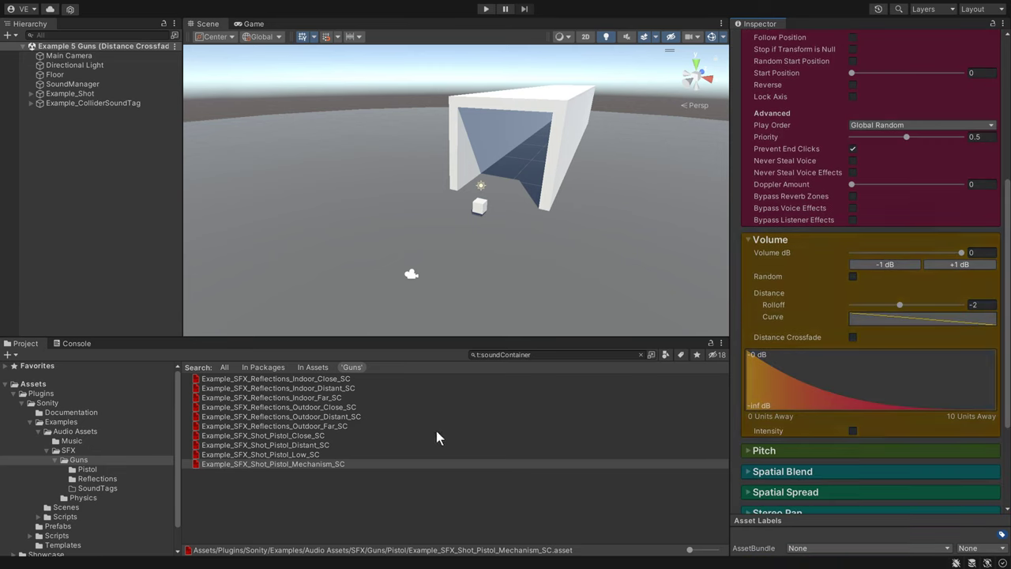
In the Pistol folder's SoundEvent Example_SFX_Shot_Pistol_SE, lower the Close_SC layer's timeline volume to about -7.4 dB.
left_click(146, 470)
left_click(492, 356)
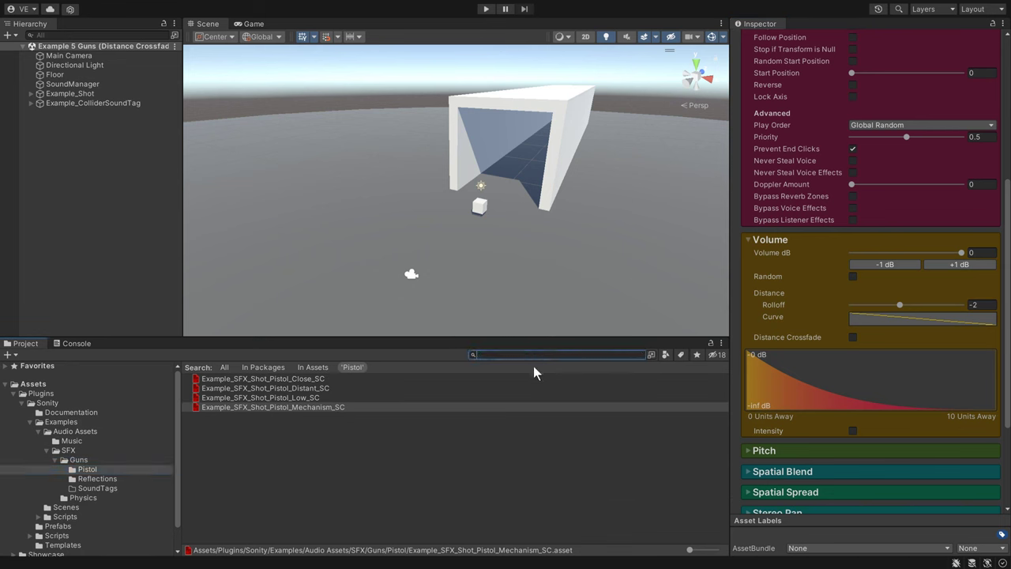
left_click(316, 539)
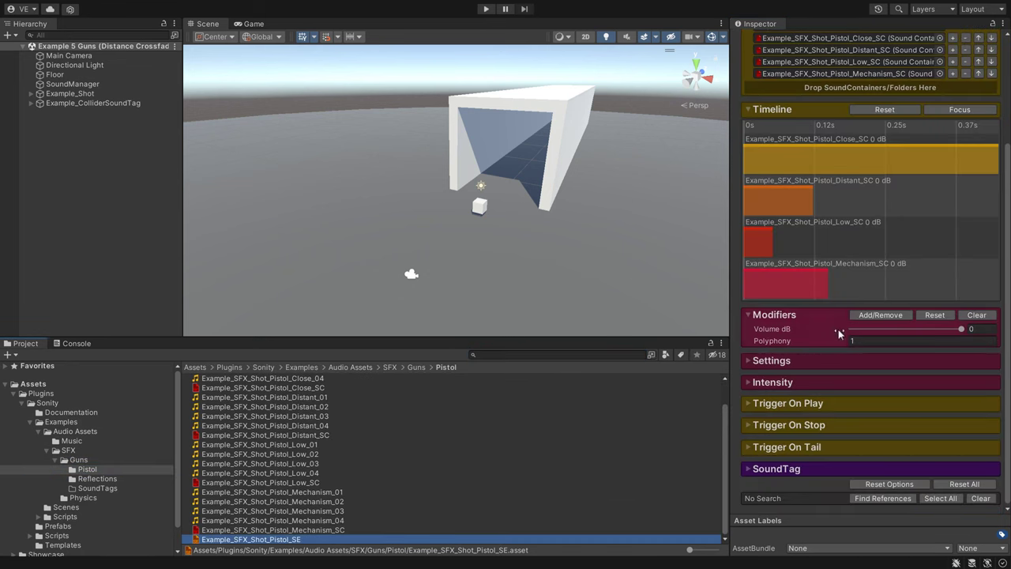
scroll(742, 331, "up", 3)
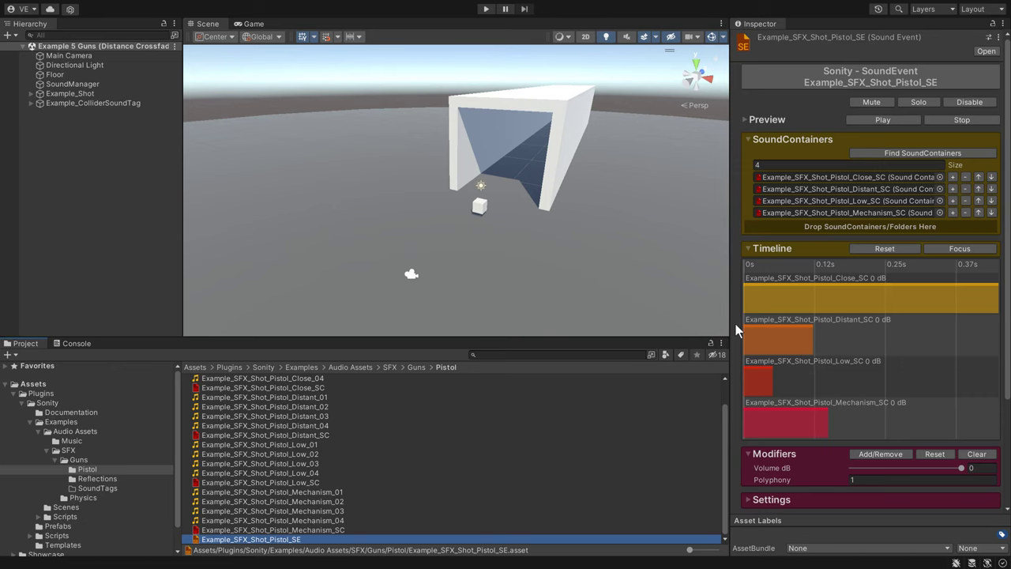
left_click(812, 292)
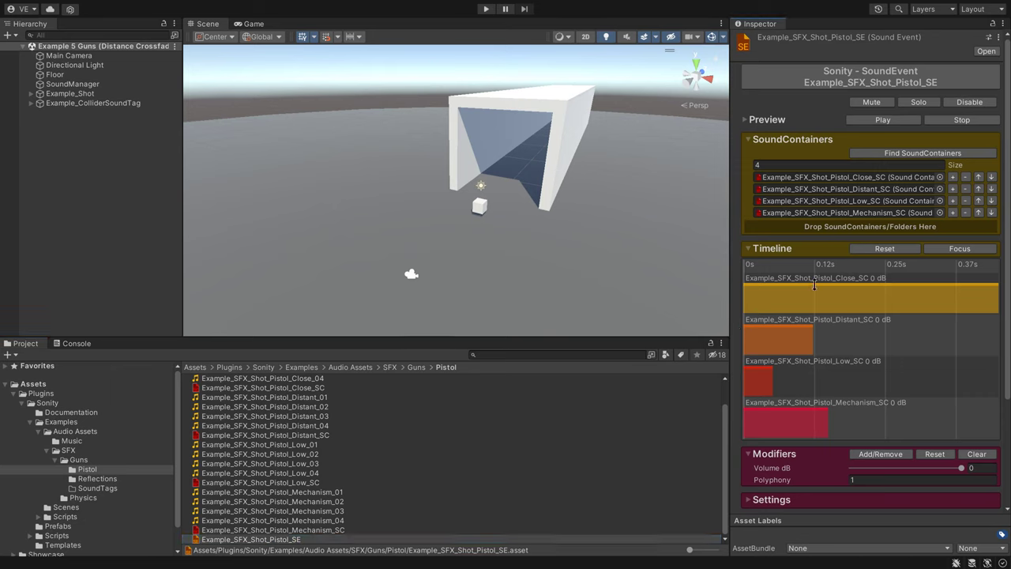
left_click_drag(814, 284, 809, 303)
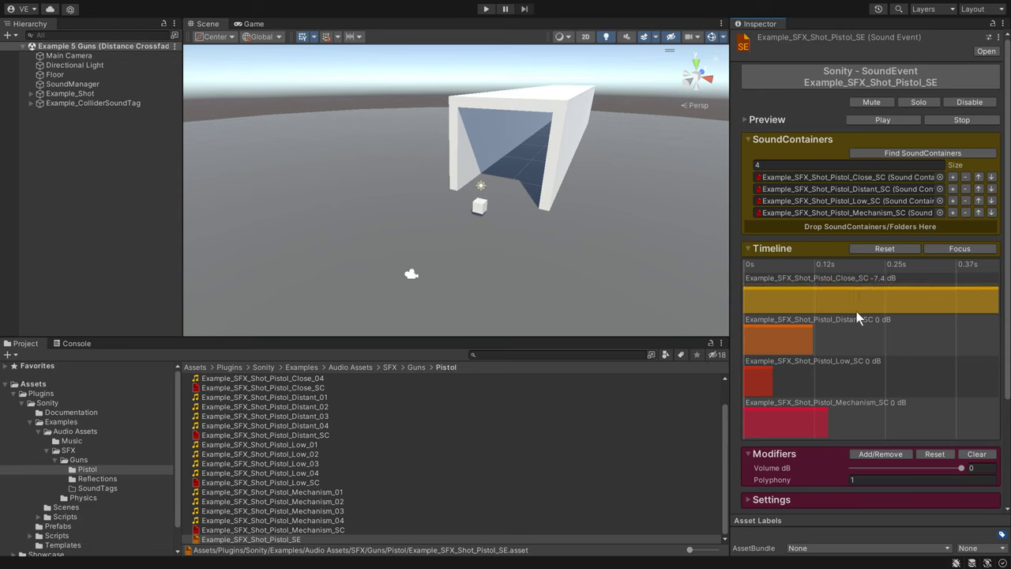
Shift the Mechanism_SC layer slightly later in the pistol SoundEvent's timeline and preview the sound several times.
scroll(738, 354, "down", 3)
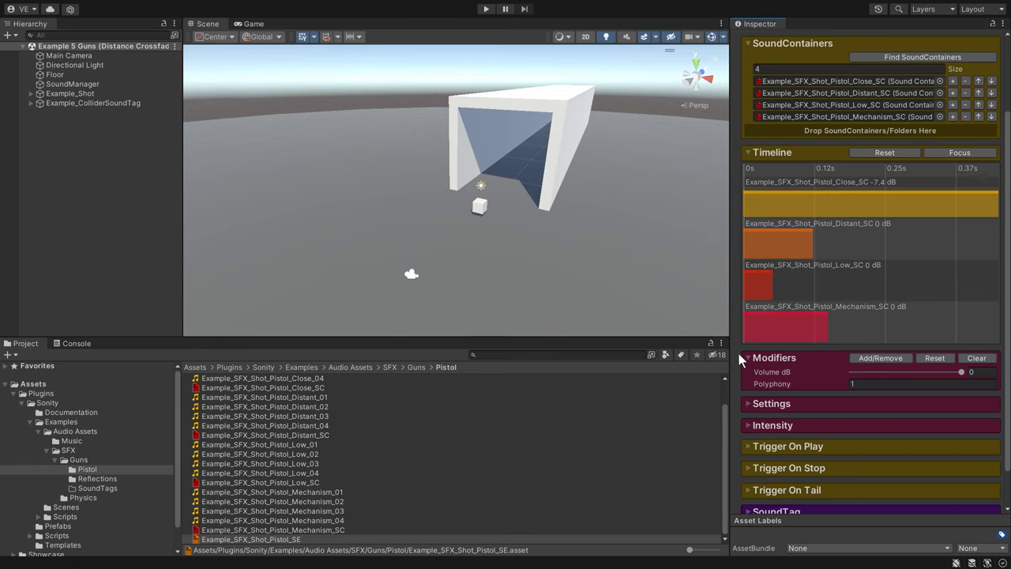
mouse_move(757, 327)
left_mouse_down()
mouse_move(816, 326)
mouse_move(775, 328)
left_mouse_up()
key("ctrl+q")
key("ctrl+q")
key("ctrl+q")
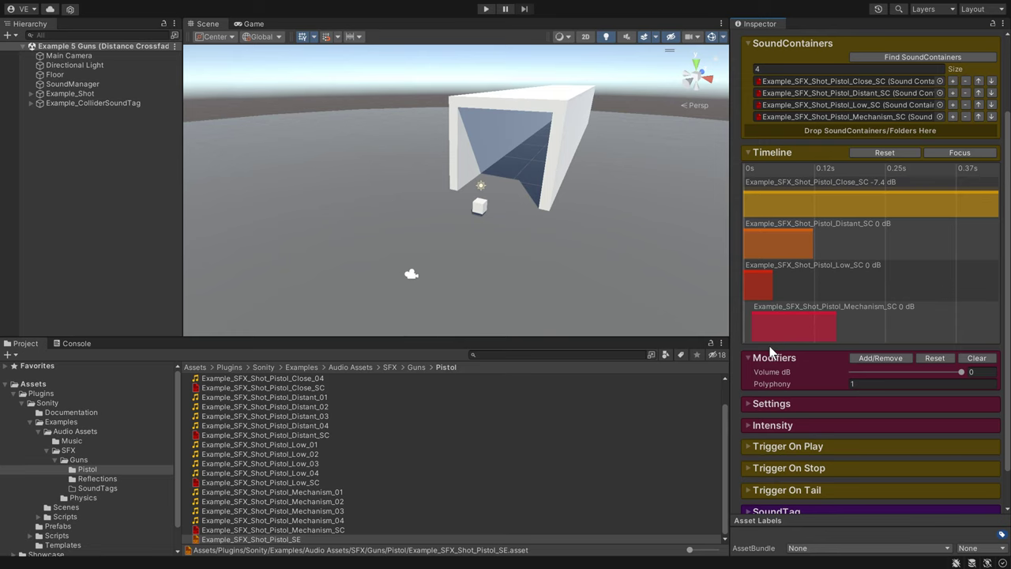
Create a Sonity SoundTag named Example_Indoor_TAG in the SoundTags folder.
left_click(83, 489)
right_click(327, 444)
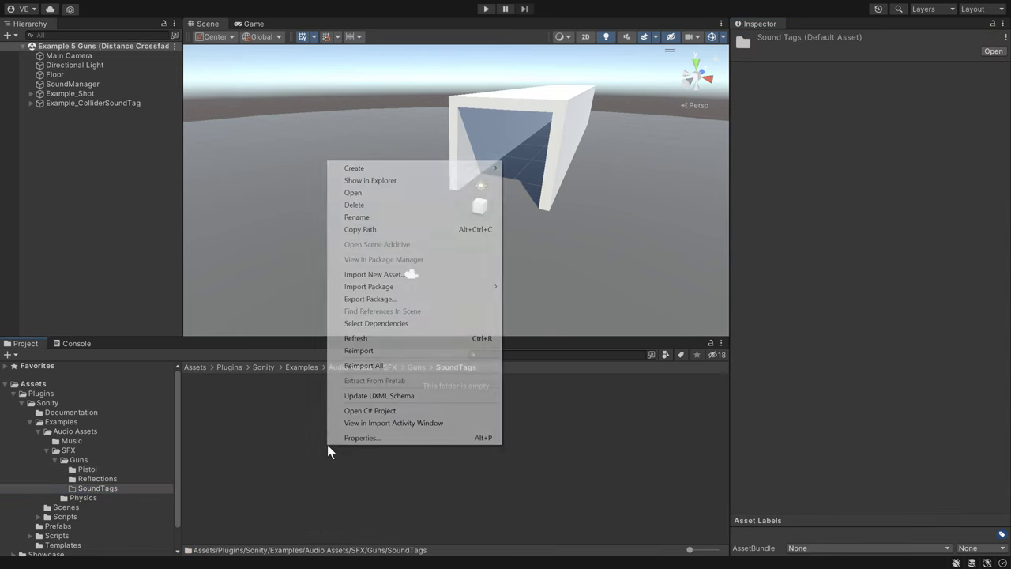
mouse_move(442, 168)
mouse_move(583, 37)
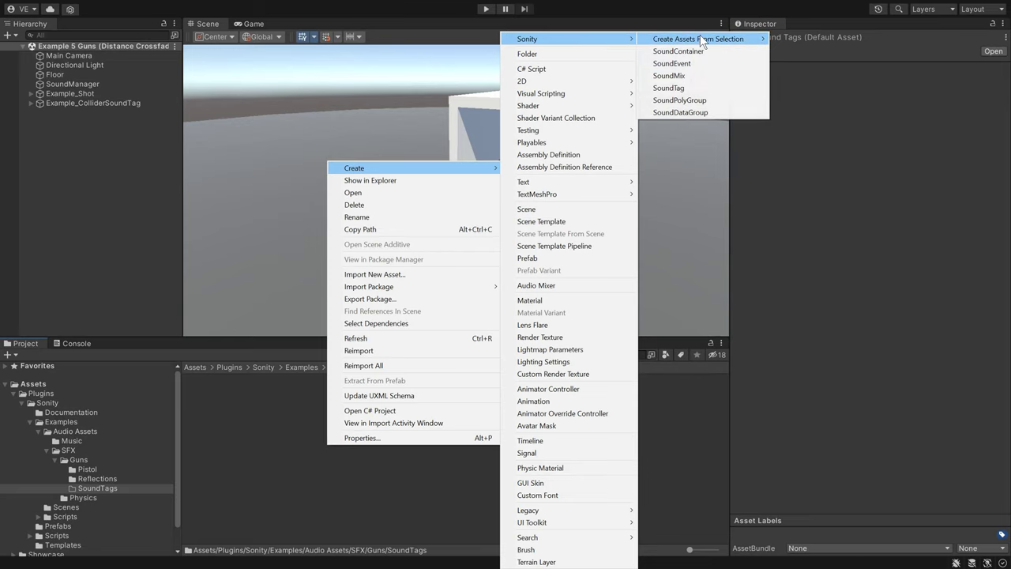
left_click(727, 84)
key("Home")
type("Example_Indoor")
key("Return")
Duplicate the indoor SoundTag and rename the copy Example_Outdoor_TAG.
key("ctrl+d")
left_click_drag(235, 389, 243, 389)
type("Out")
key("BackSpace")
key("BackSpace")
key("Return")
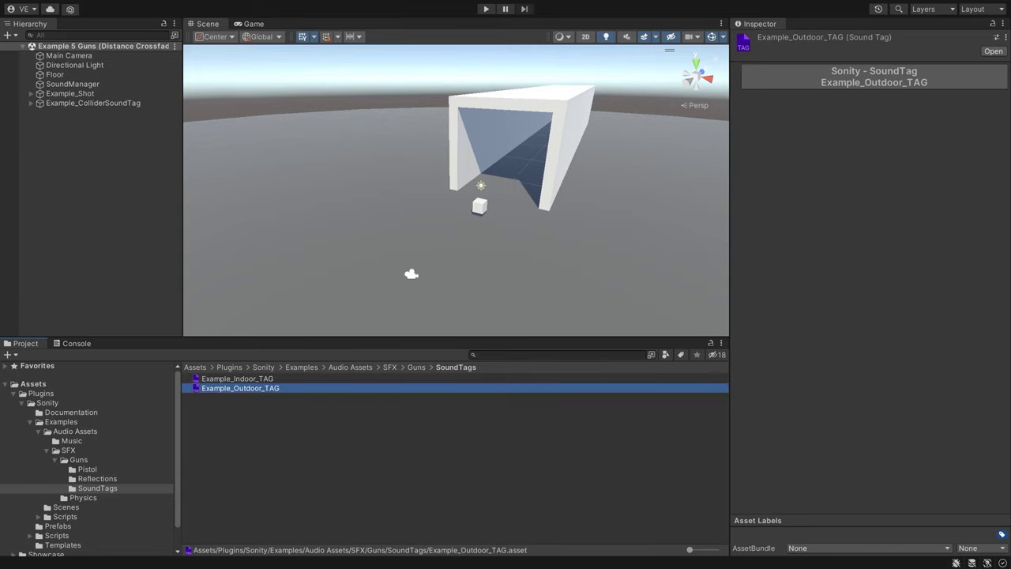
Enable SoundTag on Example_SFX_Shot_Pistol_SE and set its mode to Global.
left_click(115, 470)
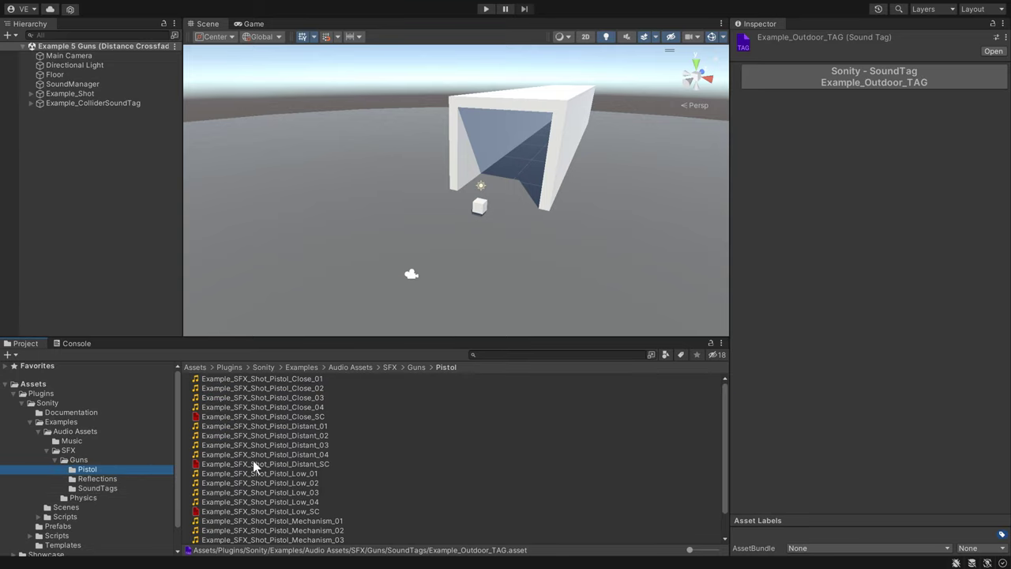
left_click(273, 539)
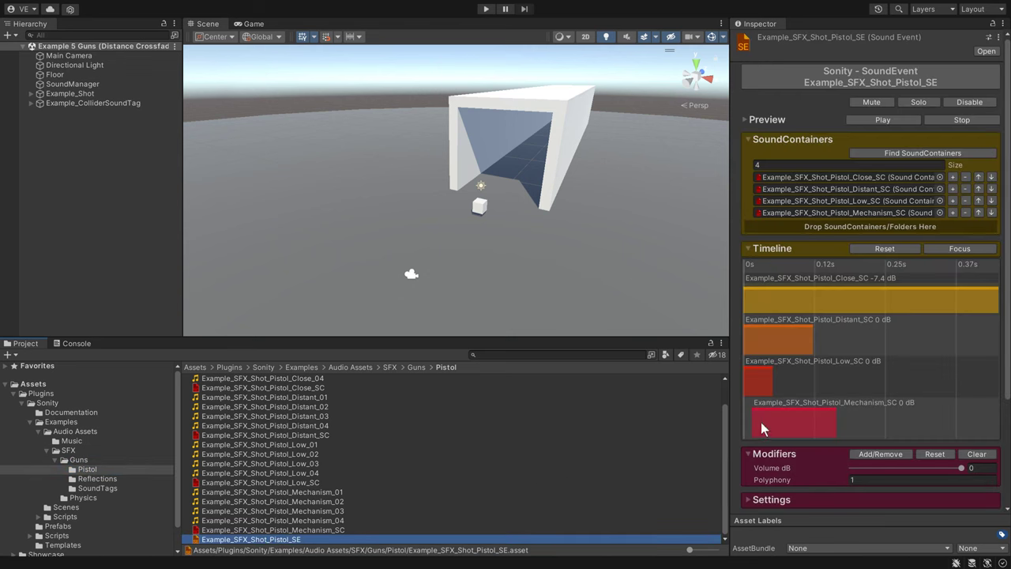
scroll(761, 422, "down", 5)
left_click(769, 466)
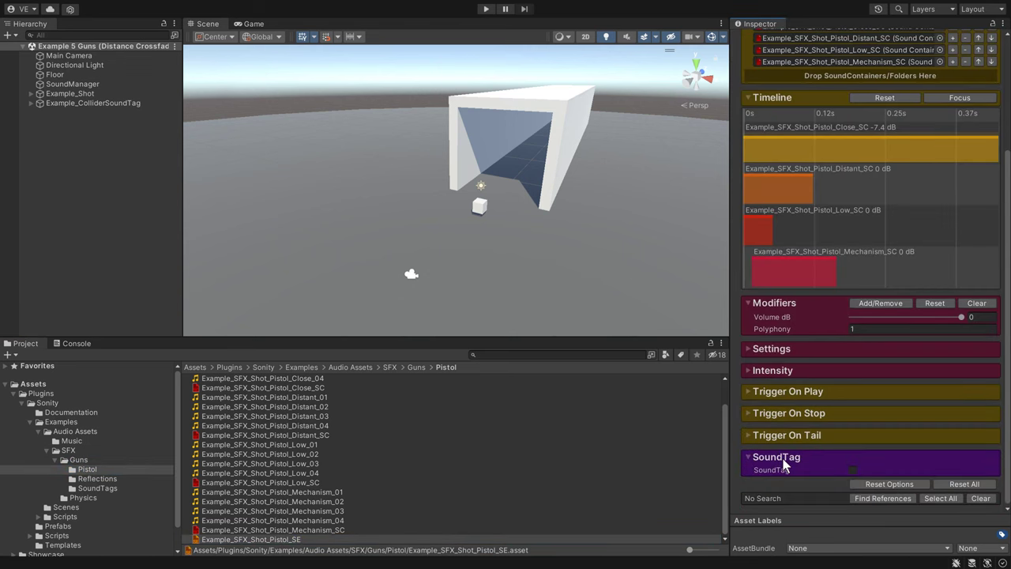
left_click(853, 470)
scroll(825, 448, "down", 2)
left_click(861, 398)
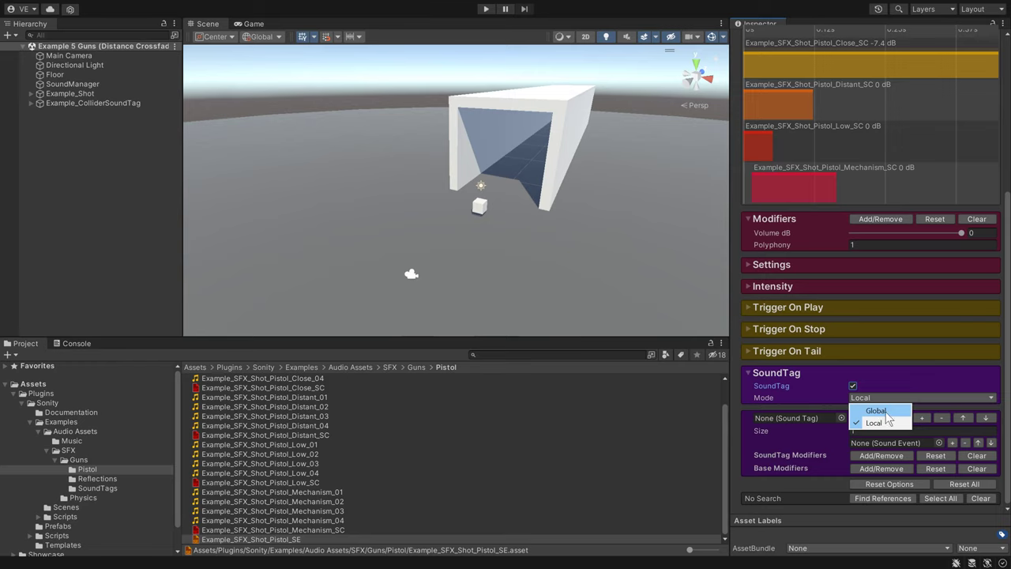
left_click(887, 413)
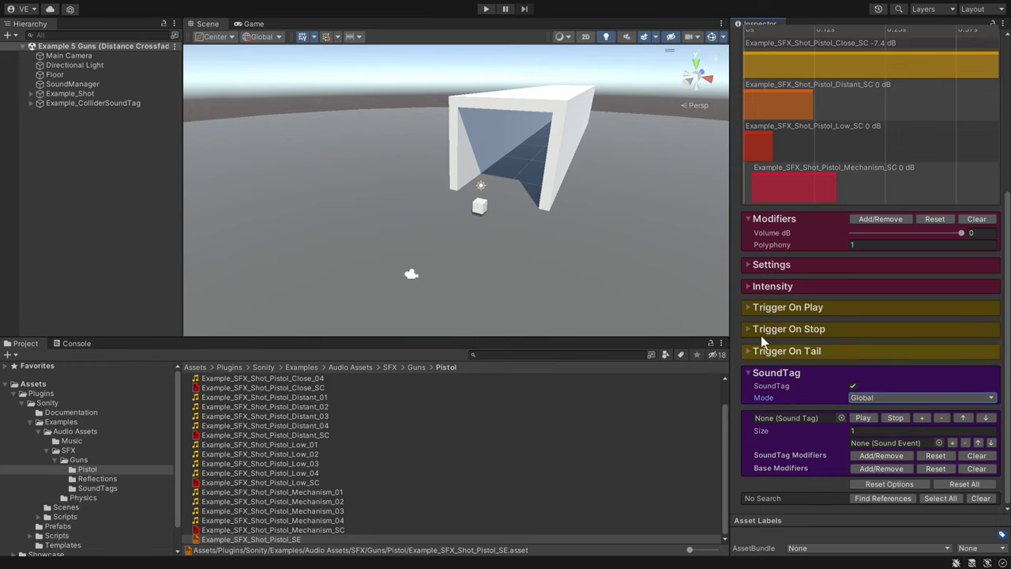
Check the SoundManager's Global SoundTag setting and add a second SoundTag entry to Example_SFX_Shot_Pistol_SE.
left_click(108, 83)
scroll(811, 135, "up", 5)
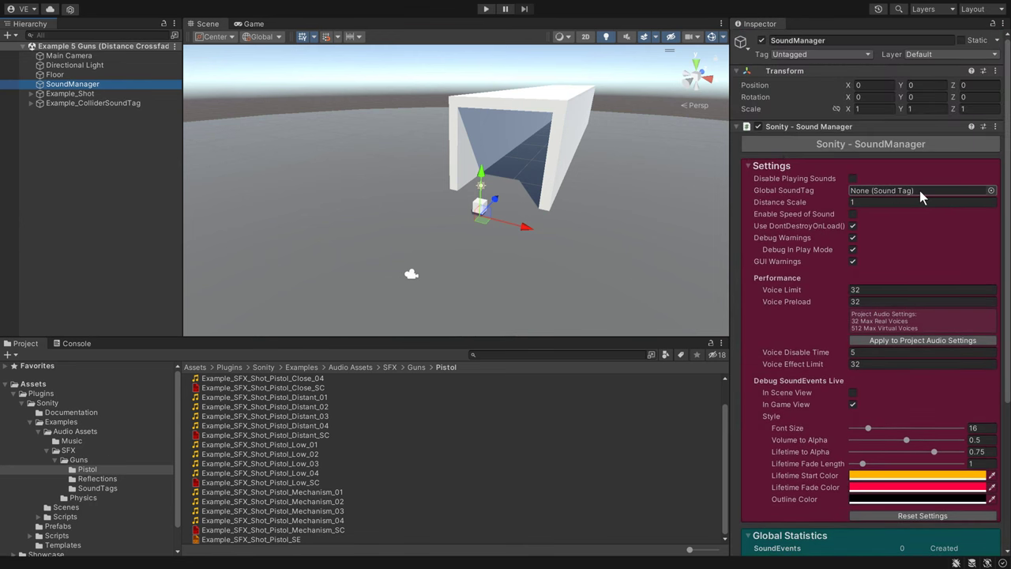
left_click(331, 540)
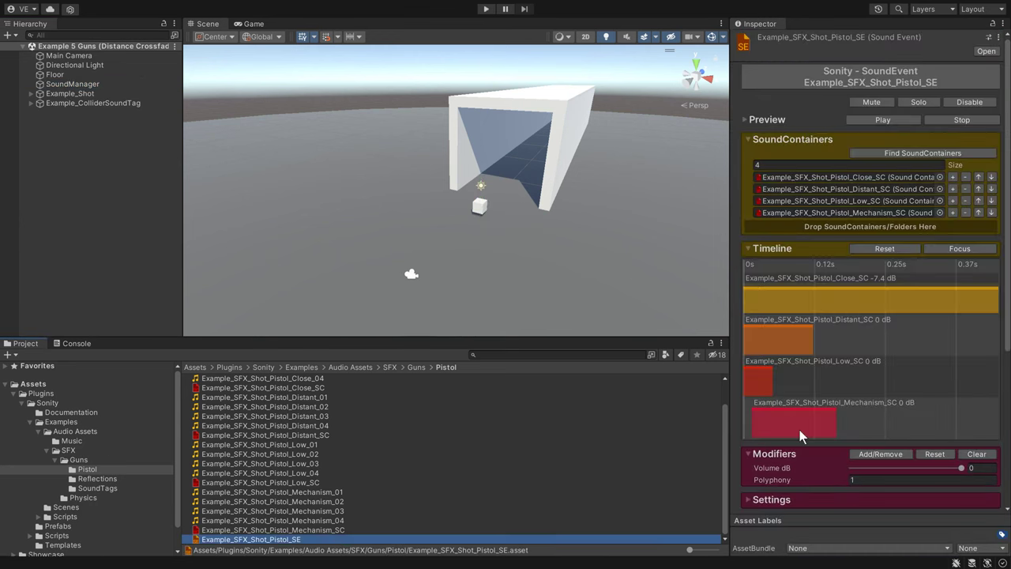
scroll(800, 430, "down", 5)
left_click(844, 431)
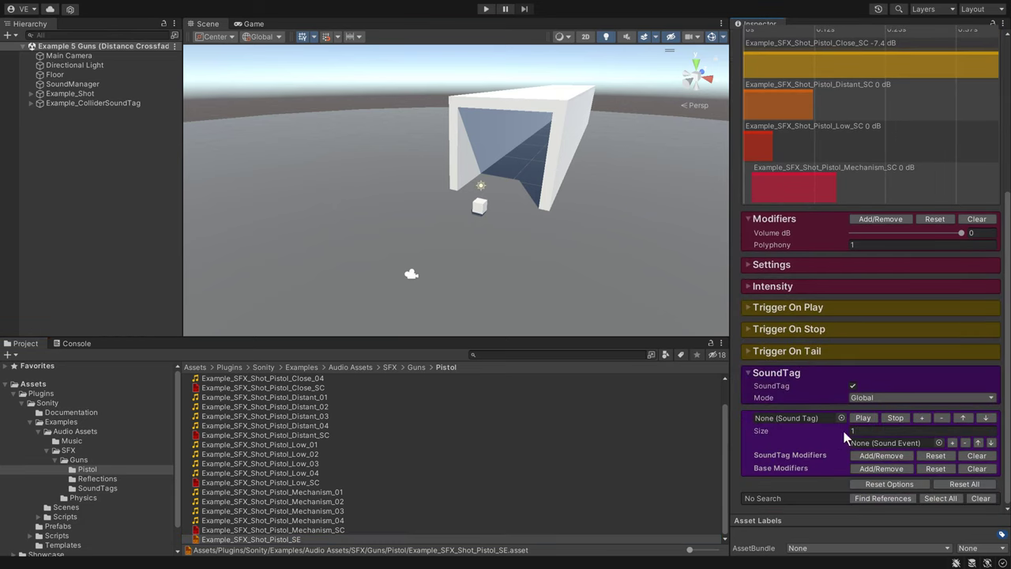
left_click(922, 416)
Assign Example_Indoor_TAG to the first SoundTag entry of the pistol SoundEvent and Example_Outdoor_TAG to the second.
left_click(93, 485)
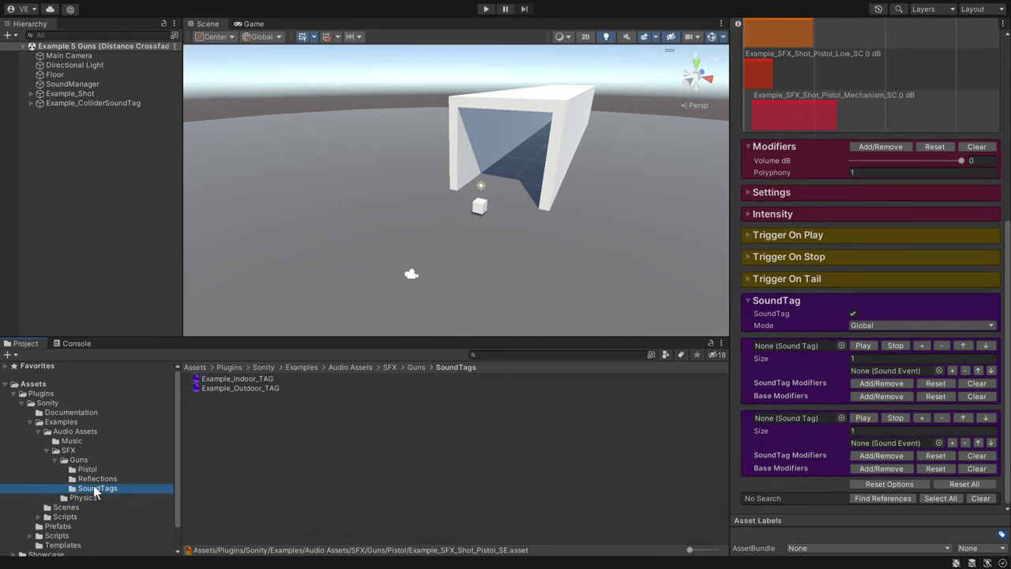
left_click_drag(234, 379, 821, 348)
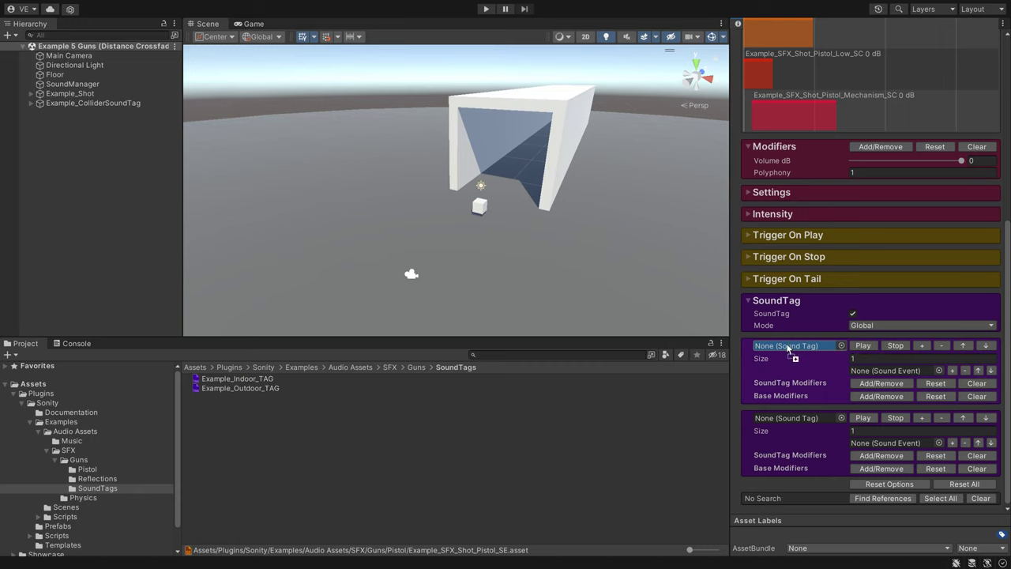
left_click(251, 387)
left_click_drag(251, 388, 784, 417)
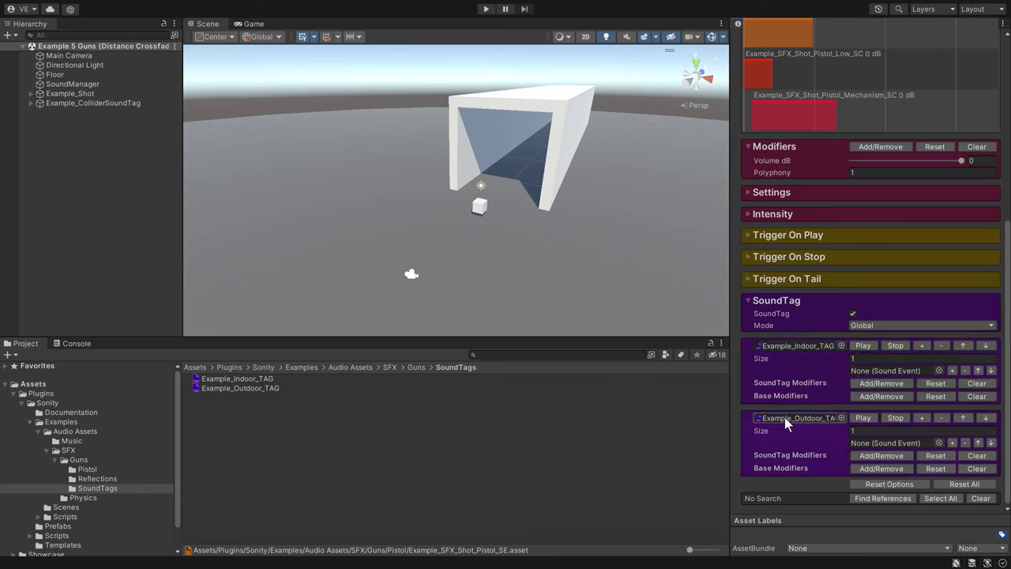
Assign Example_SFX_Reflections_Indoor_SE to the indoor tag entry and Example_SFX_Reflections_Outdoor_SE to the outdoor one, and preview the indoor sound.
left_click(98, 478)
scroll(309, 450, "down", 2)
left_click_drag(297, 485, 869, 370)
scroll(269, 482, "down", 4)
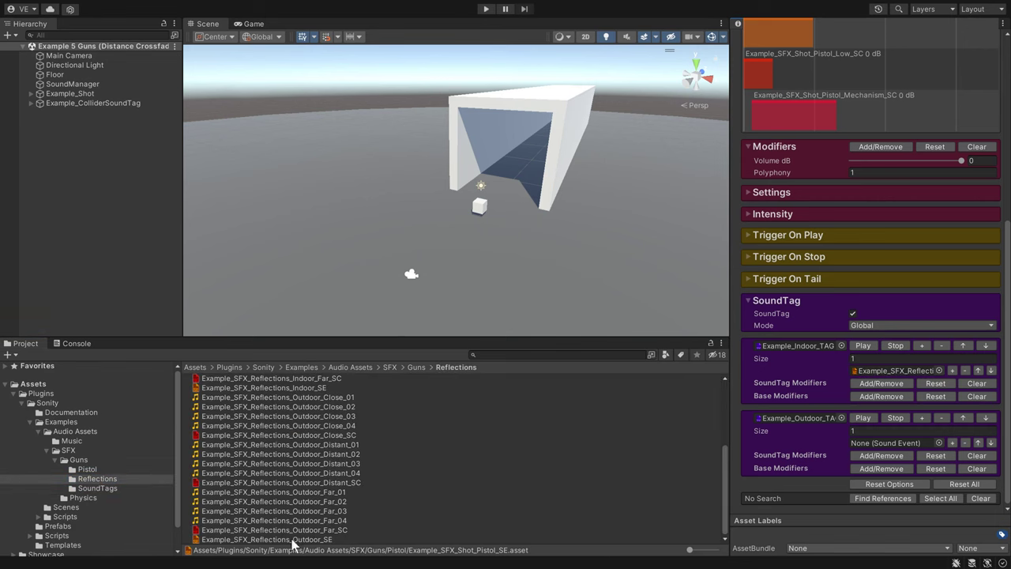
left_click_drag(293, 540, 929, 442)
left_click(866, 346)
Add a Volume SoundTag modifier of -12 dB to both the outdoor and indoor tag entries and preview each one.
left_click(875, 455)
left_click(925, 203)
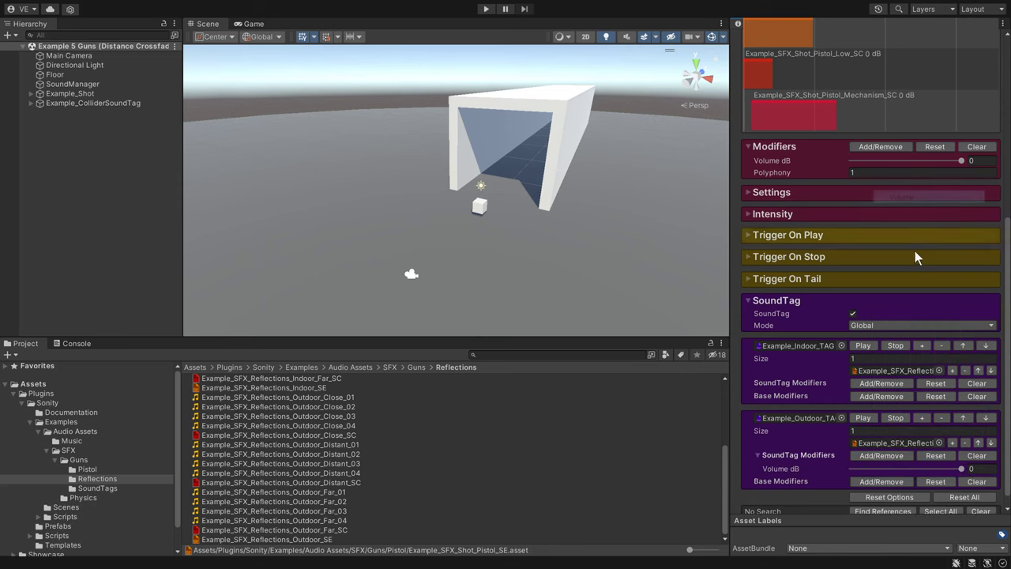
left_click(981, 470)
type("-12")
left_click(881, 383)
left_click(923, 124)
left_click(979, 396)
type("-12")
key("Return")
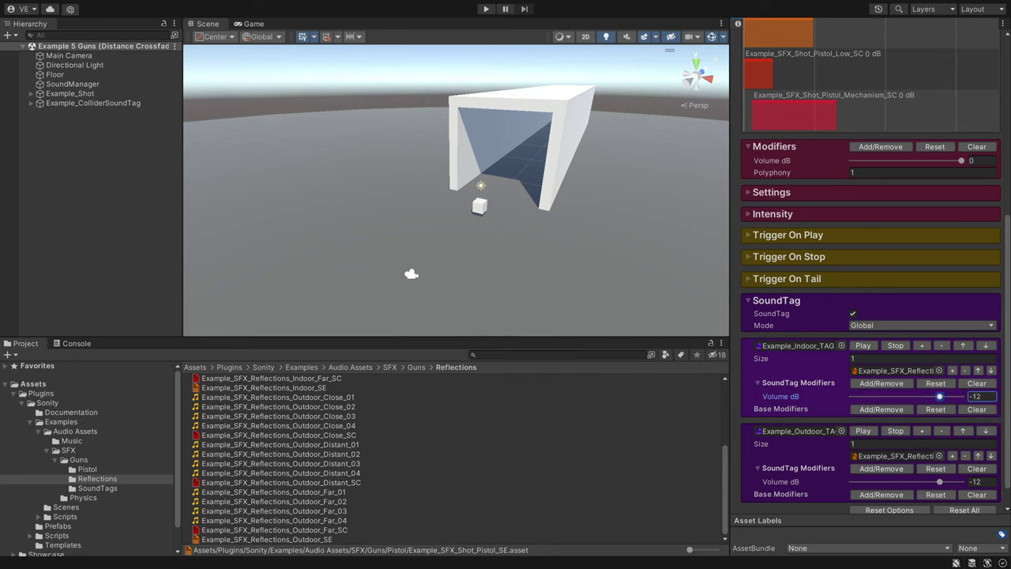
left_click(867, 349)
left_click(864, 431)
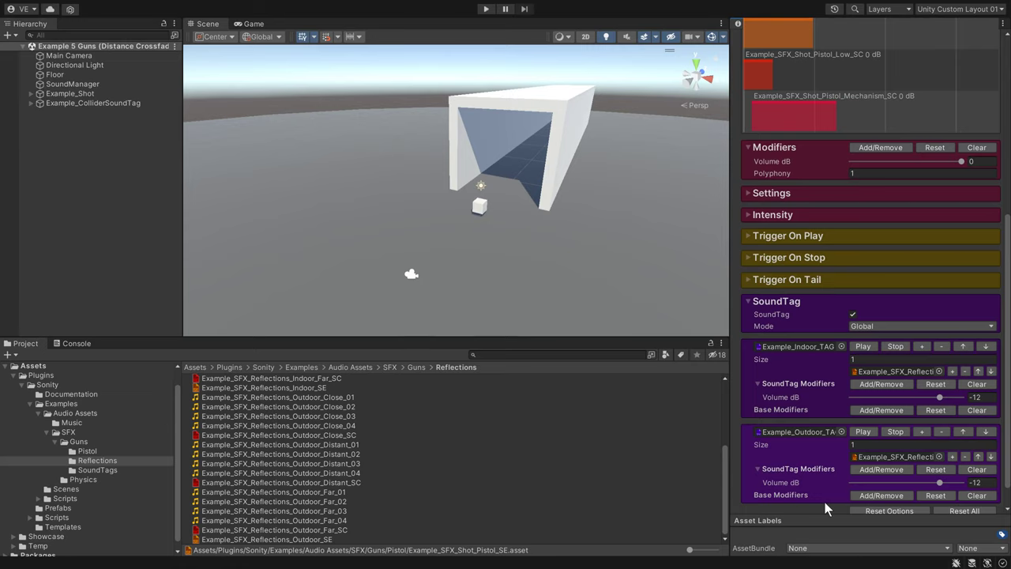
Open the ExampleShot script of the Example_Shot object in Visual Studio and add "using Sonity;" below the UnityEngine import.
left_click(79, 93)
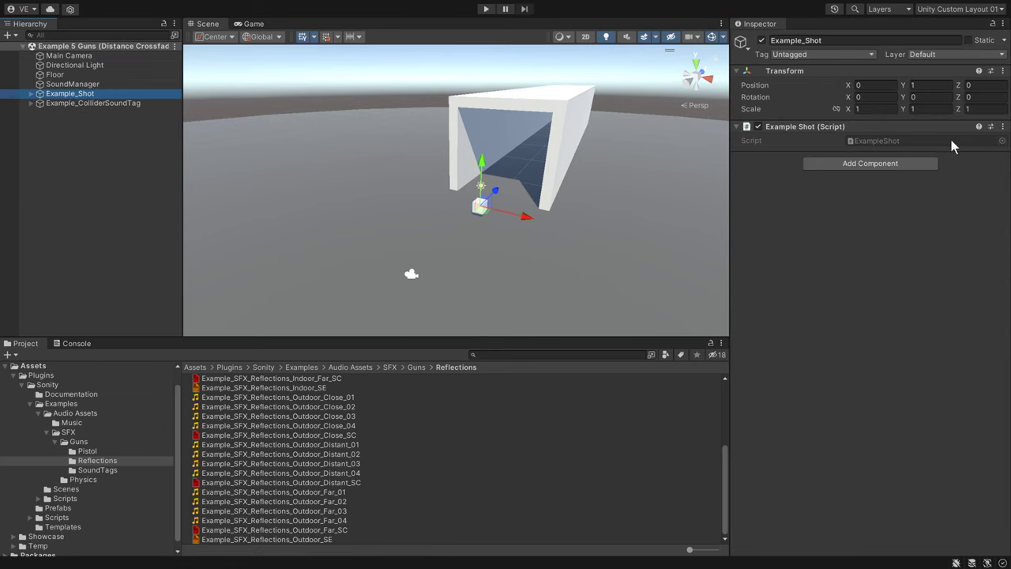
left_click(1001, 126)
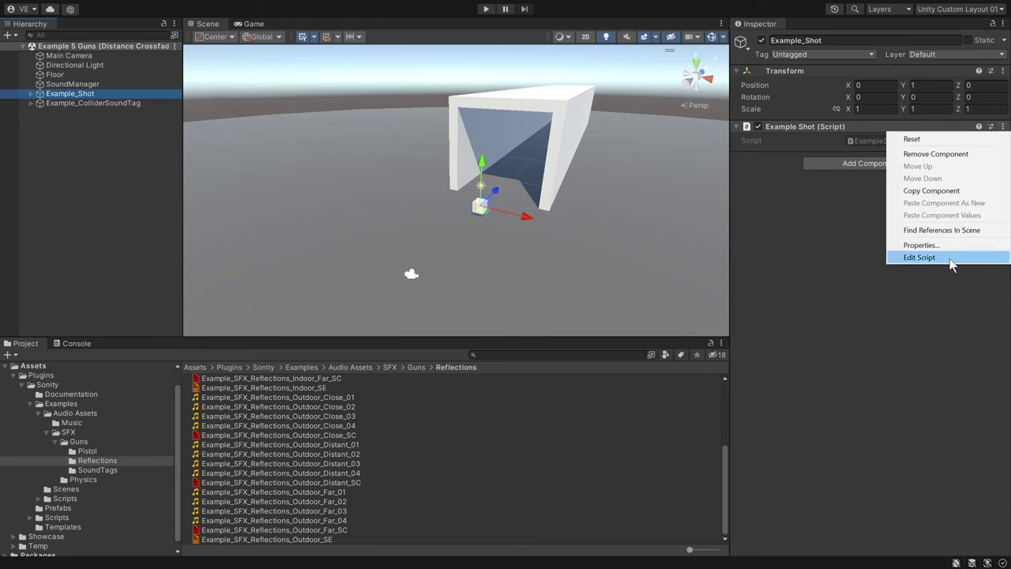
left_click(919, 257)
left_click(79, 87)
type("using Sonity;")
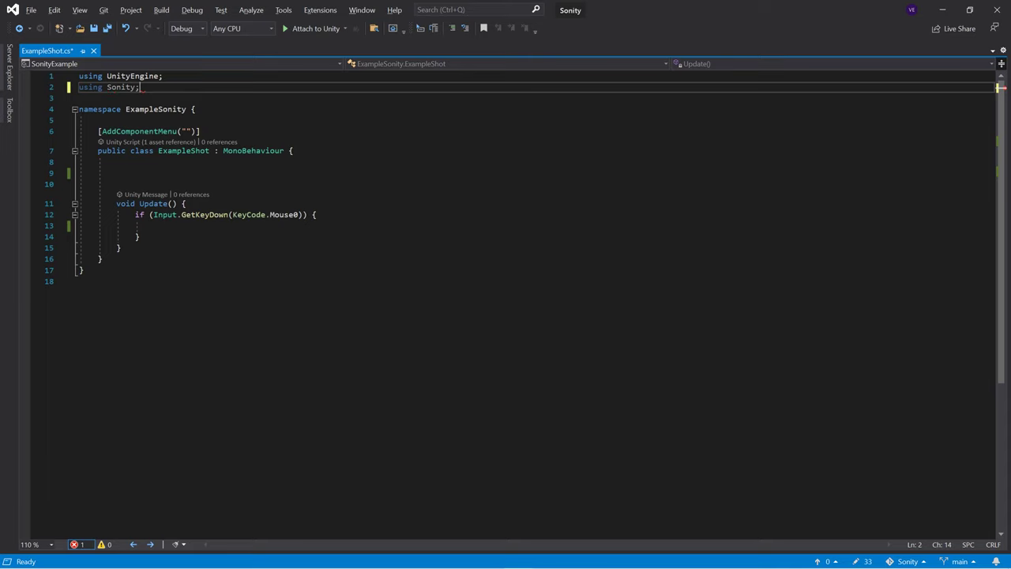
Declare the field "public SoundEvent soundEventShot;" in the ExampleShot class.
left_click(117, 173)
type("public SoundEvent")
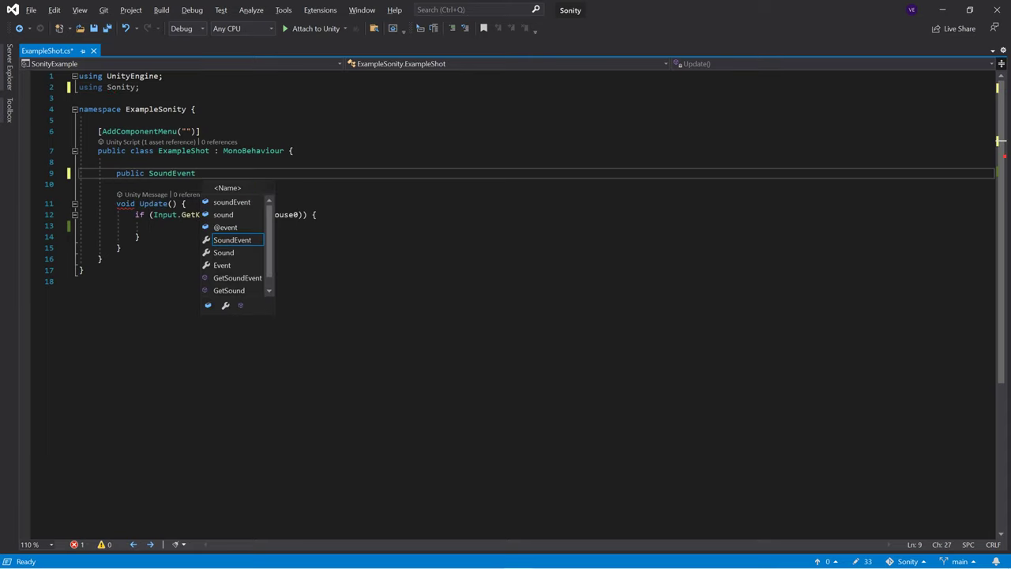
key("Escape")
type("soundEventShot;")
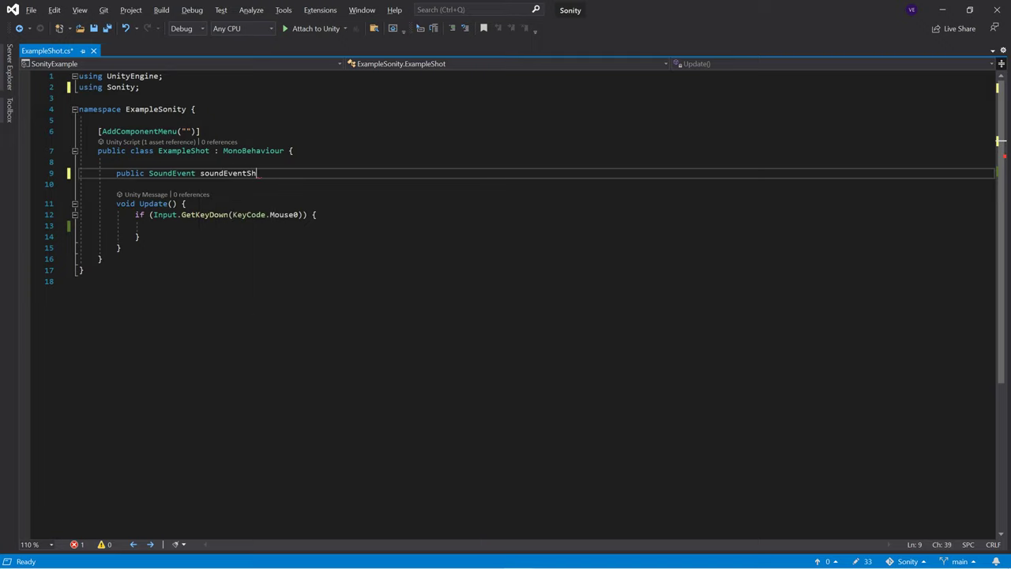
Call "soundEventShot.Play(transform);" inside the Mouse0 key-down condition in Update and save the script.
double_click(228, 173)
key("ctrl+c")
left_click(140, 236)
left_click(153, 226)
key("ctrl+v")
type(".Play(transform);")
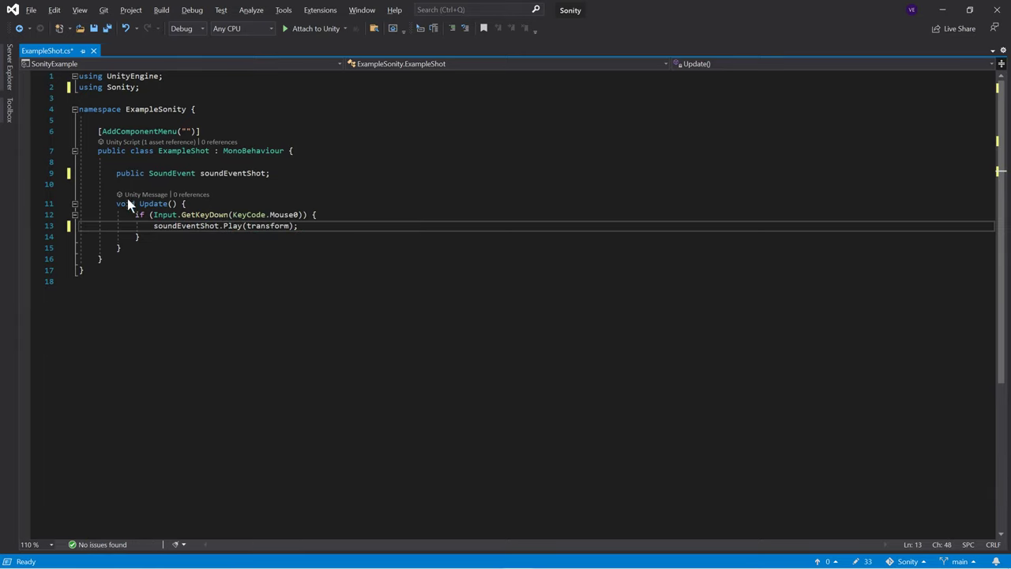
left_click_drag(153, 214, 298, 215)
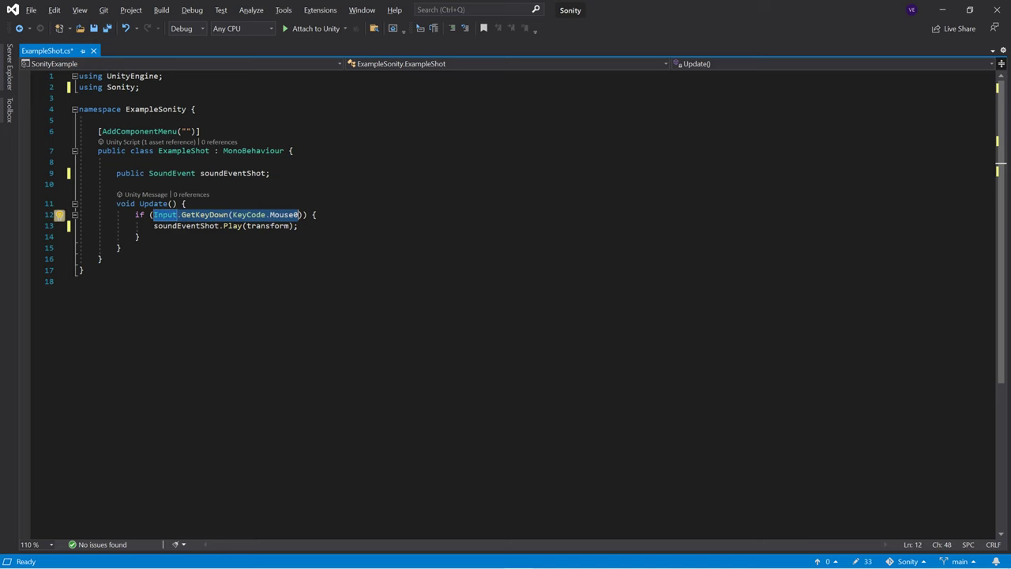
left_click(103, 259)
left_click(121, 248)
key("ctrl+s")
Switch back to Unity and assign Example_SFX_Shot_Pistol_SE to the Sound Event Shot field of Example_Shot.
key("alt+Tab")
left_click(87, 452)
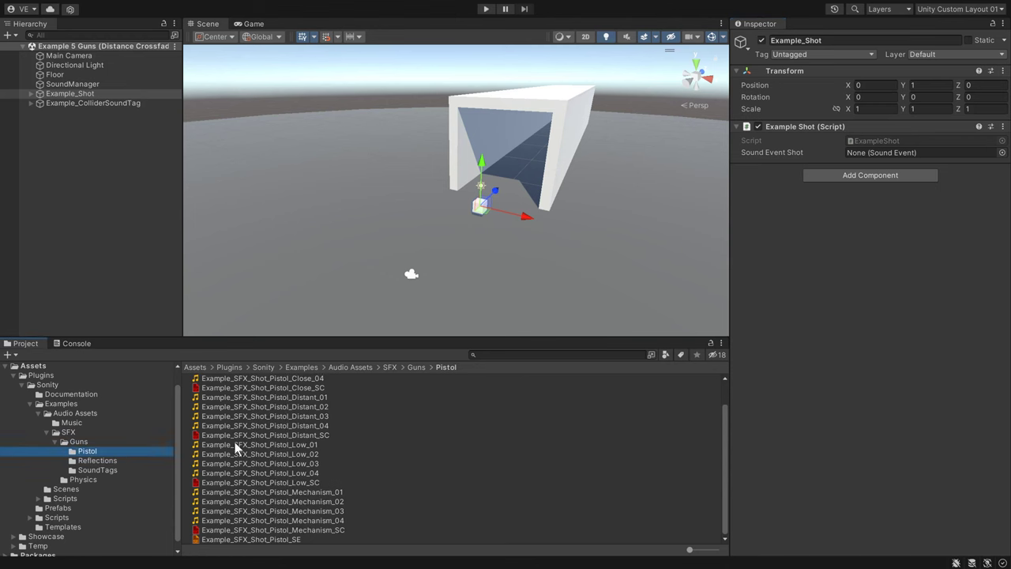
left_click_drag(273, 539, 898, 150)
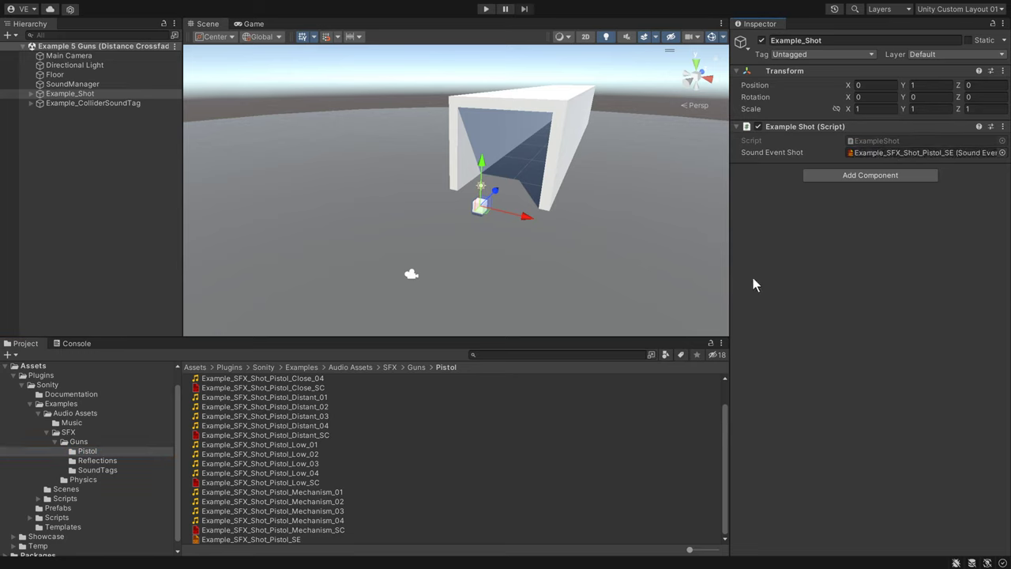
Run the scene and fire shots near the cube and while moving away to hear the distance crossfade.
left_click(486, 8)
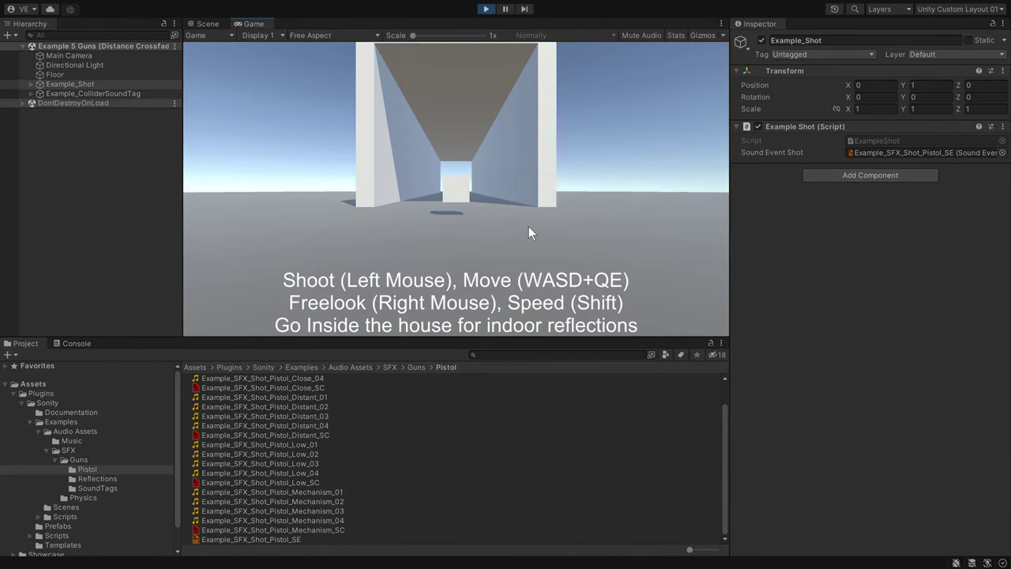
left_click(487, 230)
key("w")
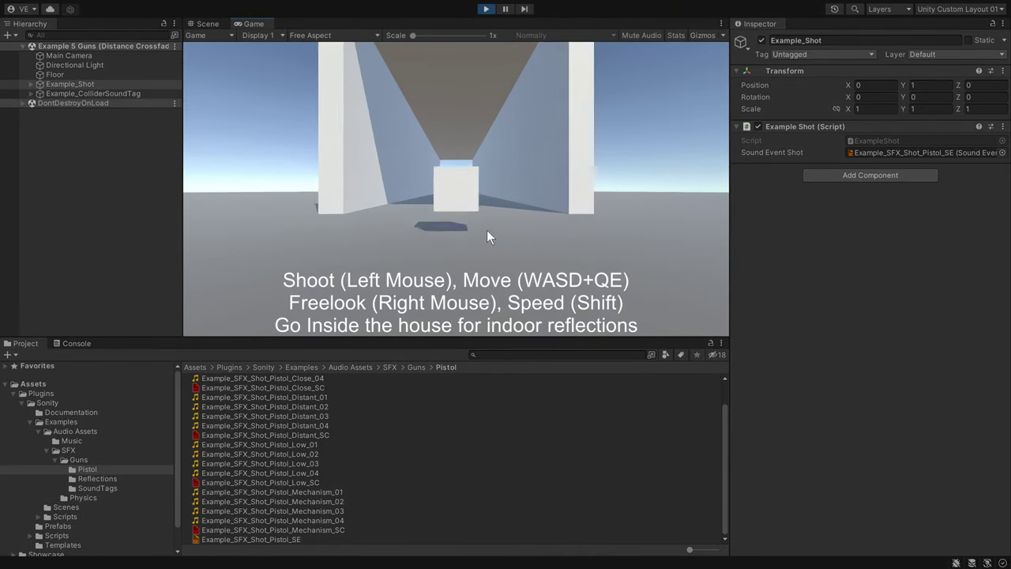
left_click(486, 230)
key("s")
key("d")
left_click(486, 230)
key("s")
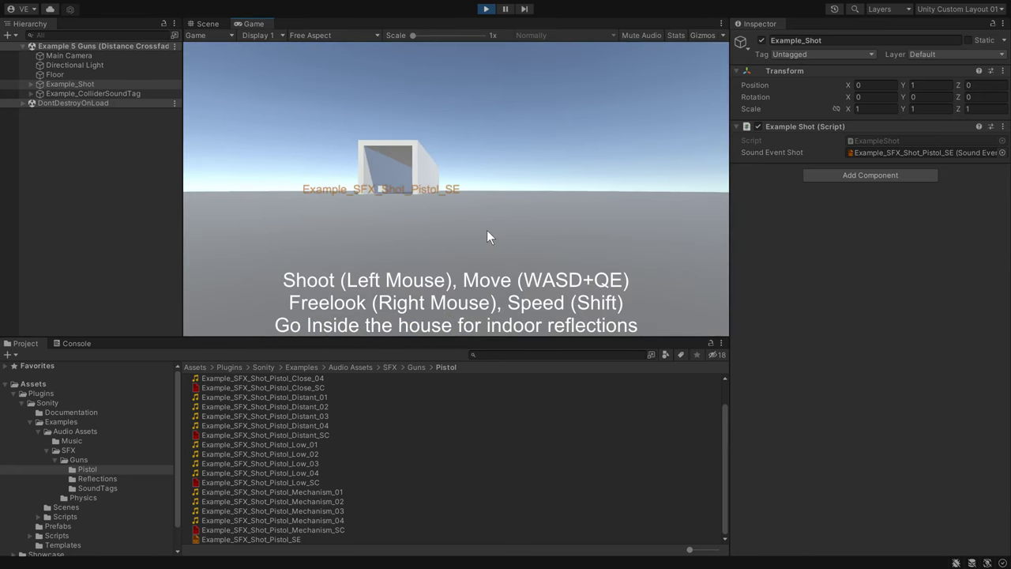
Move back to the cube, fire shots up close and with the view turned, and stop the scene.
key("w")
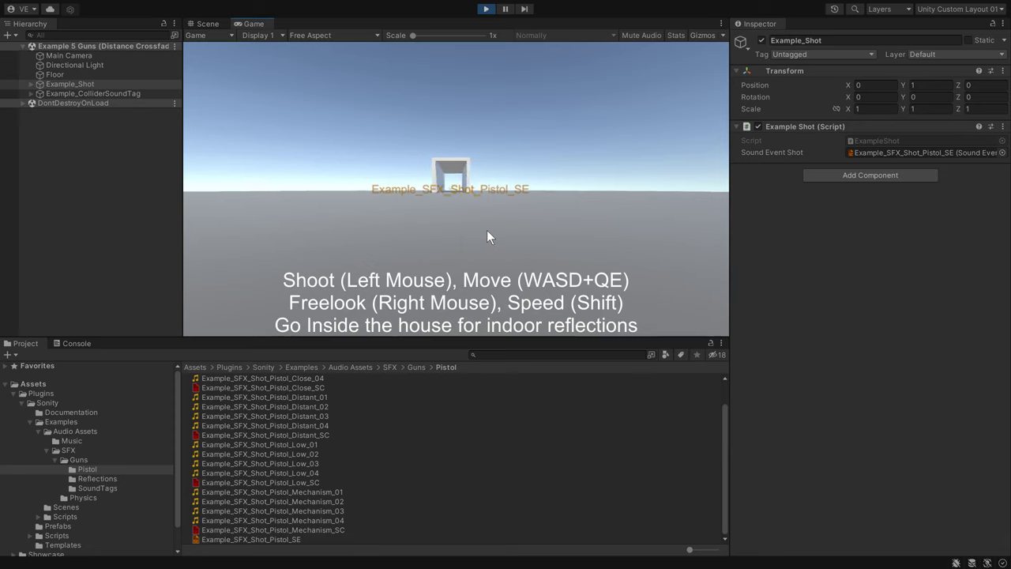
key("w")
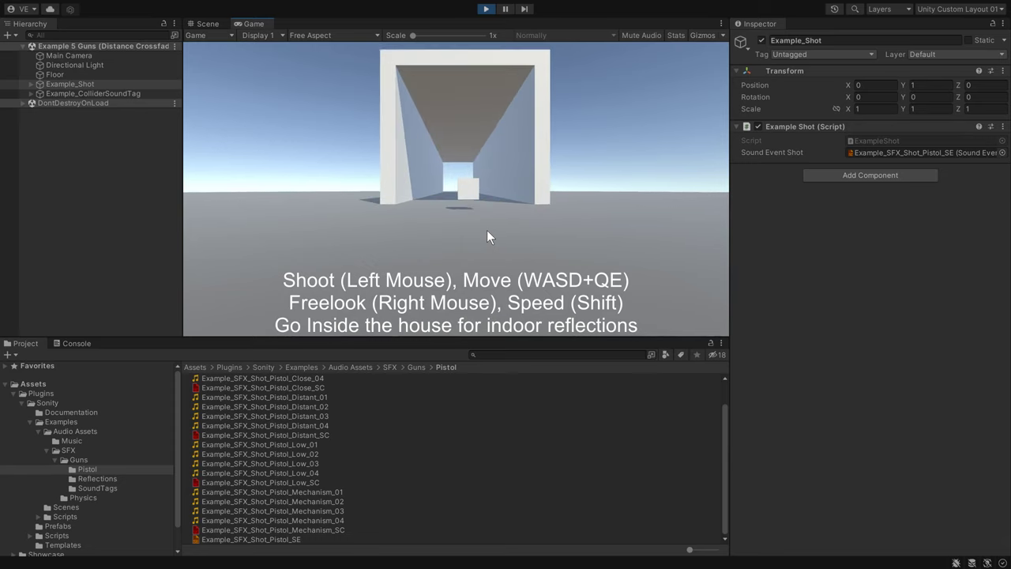
left_click(487, 230)
key("w")
left_click(487, 230)
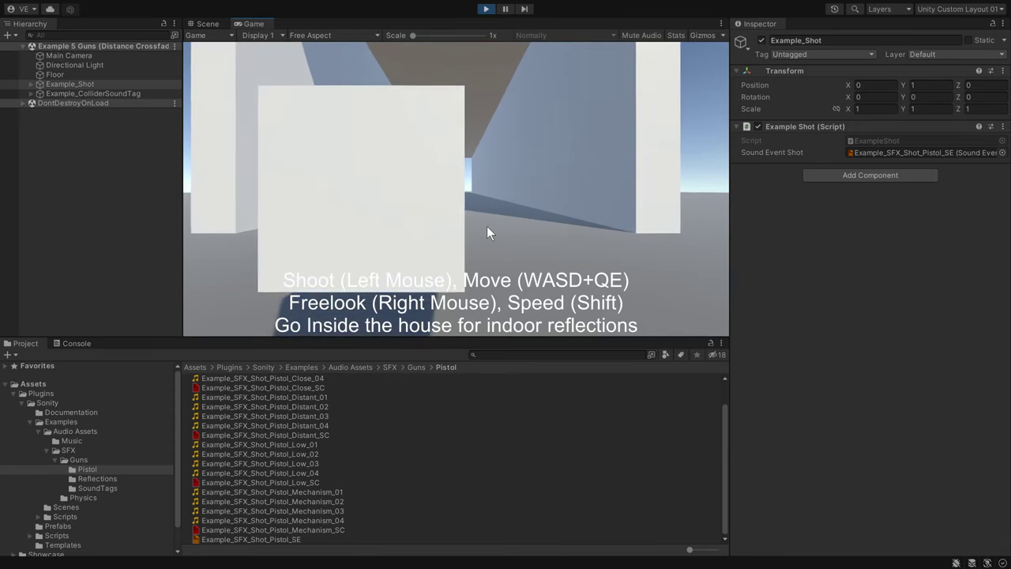
right_click_drag(487, 227, 70, 232)
left_click(429, 215)
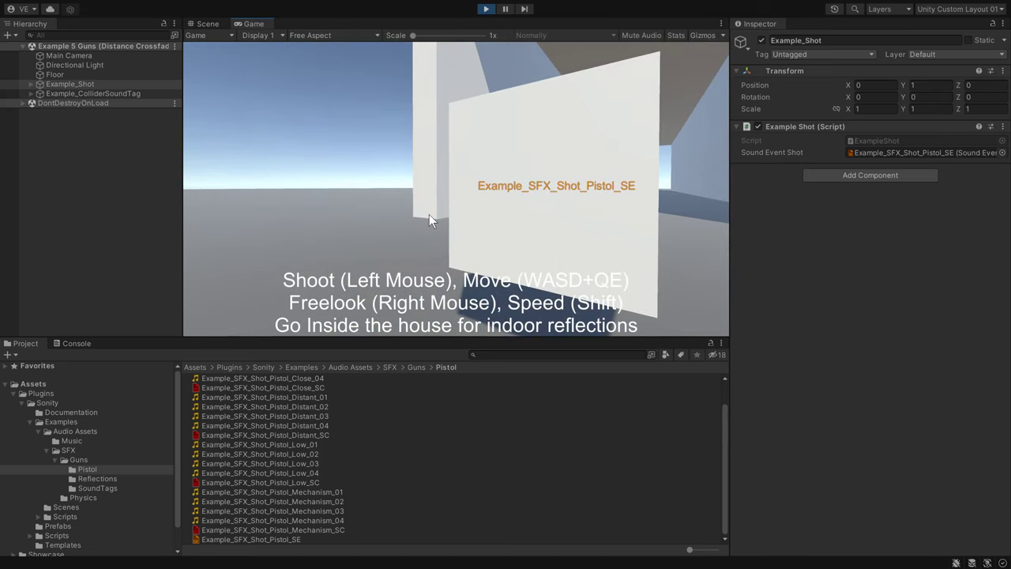
left_click(488, 9)
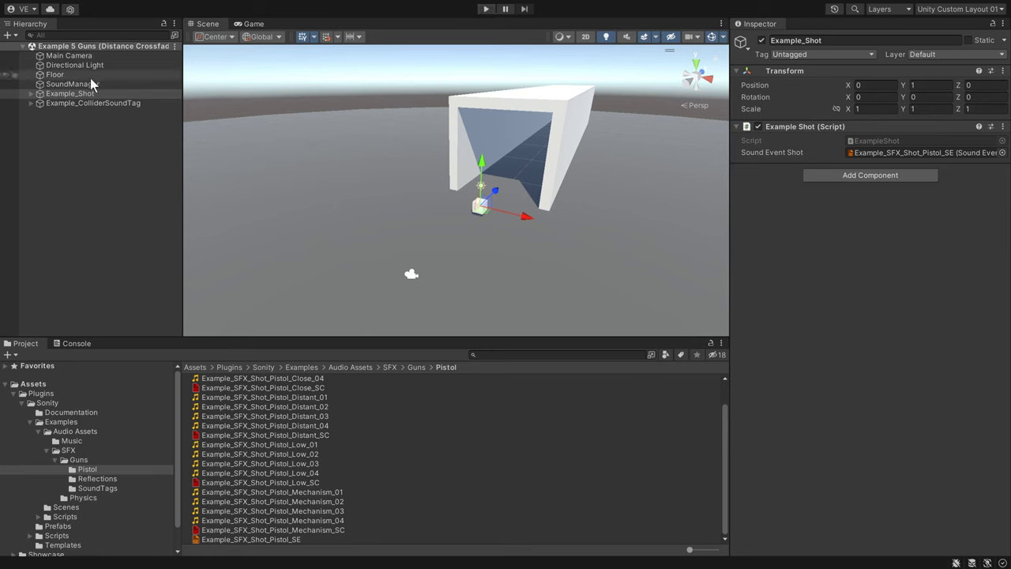
Open the ExampleColliderSoundTag script of the Example_ColliderSoundTag object in Visual Studio and add "using Sonity;".
left_click(101, 103)
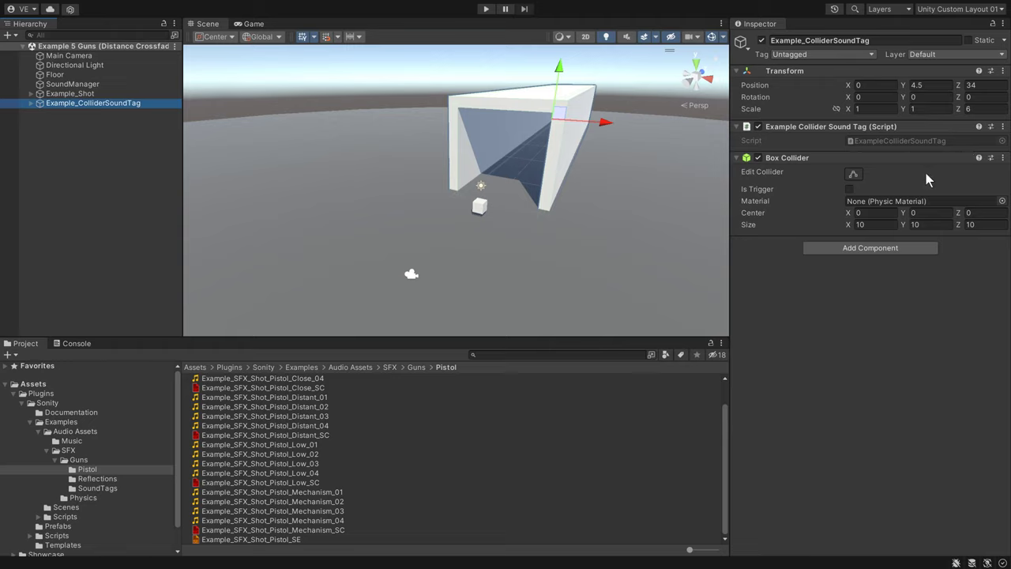
left_click(1003, 127)
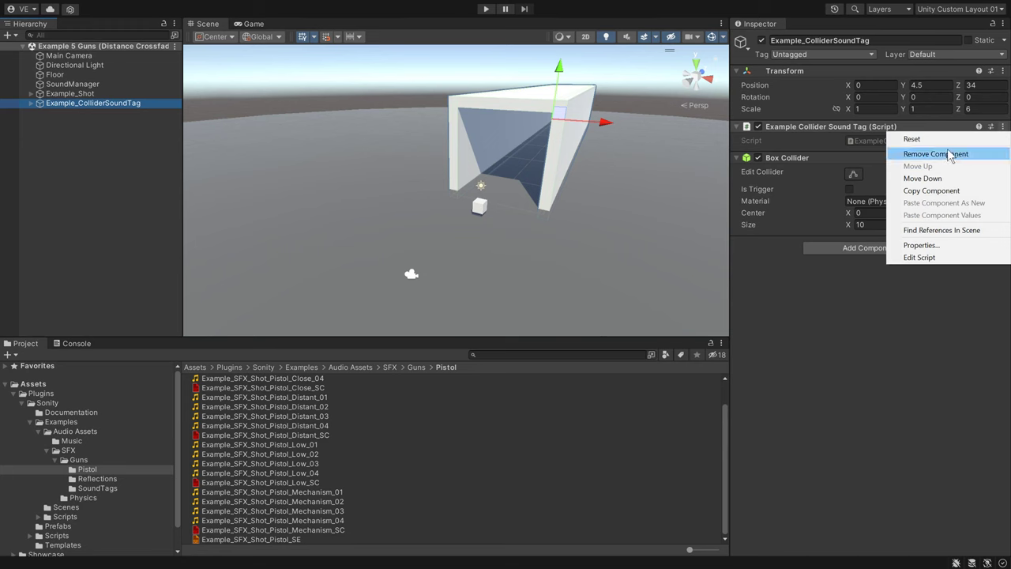
left_click(919, 256)
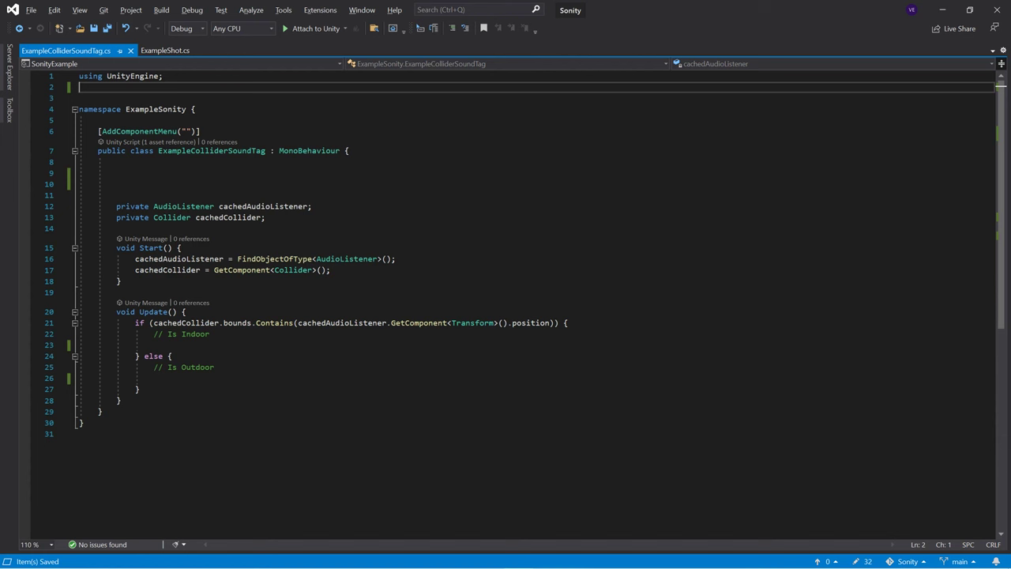
type("using Sonity;")
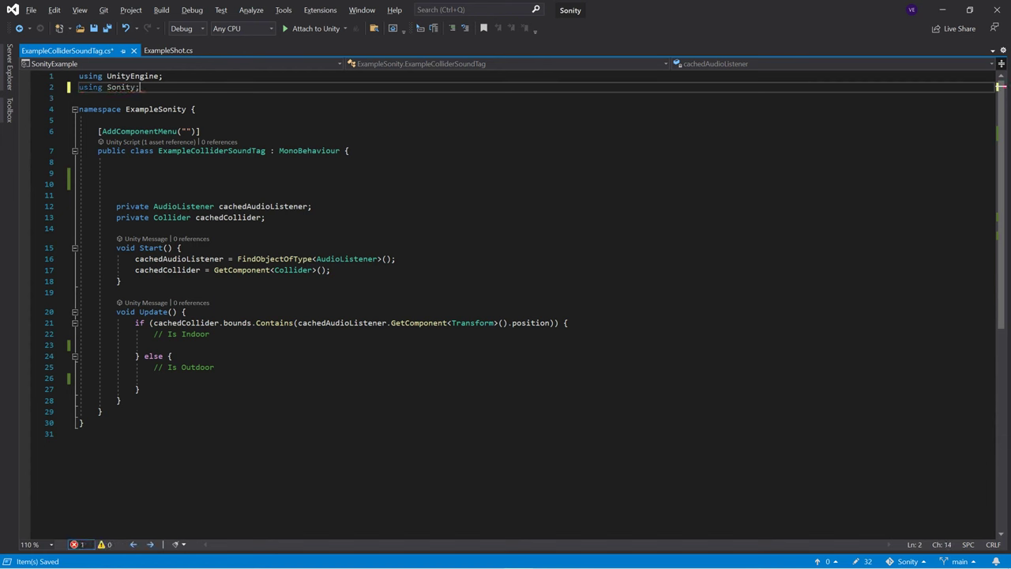
Declare the field "public SoundTag soundTagIndoor;" in the ExampleColliderSoundTag class.
left_click(117, 173)
type("publ")
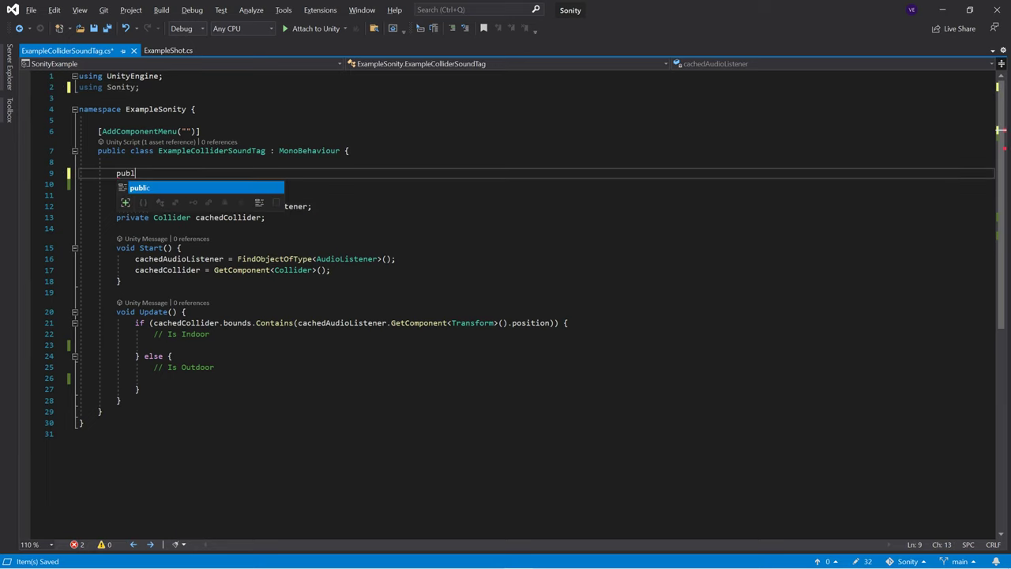
type("ic SoundTag")
key("Escape")
key("Up")
key("Up")
key("Up")
key("Tab")
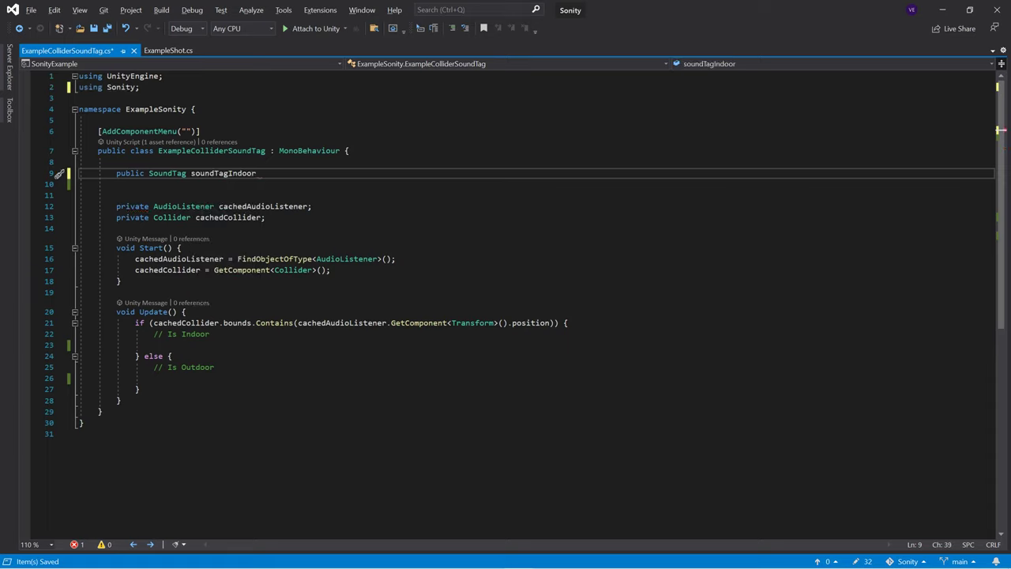
Duplicate the soundTagIndoor declaration and rename the copy soundTagOutdoor.
key("shift+Home")
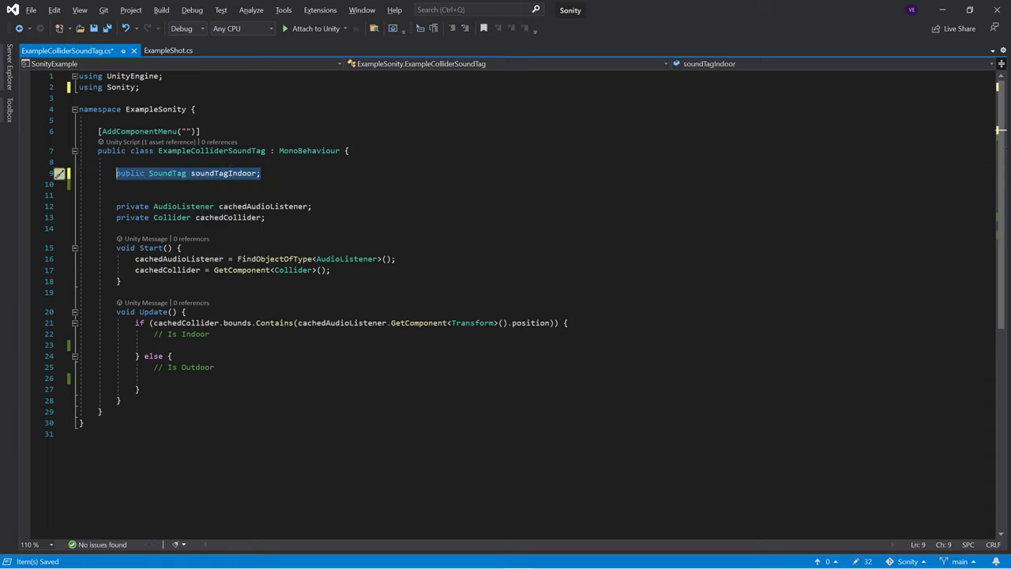
key("ctrl+d")
left_click(241, 184)
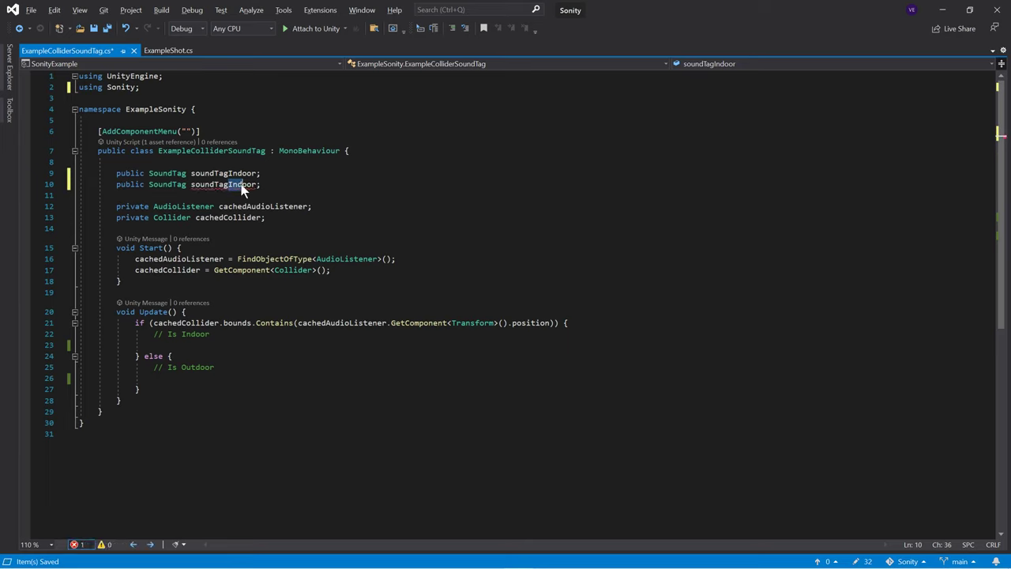
key("BackSpace")
key("BackSpace")
key("BackSpace")
type("Outd")
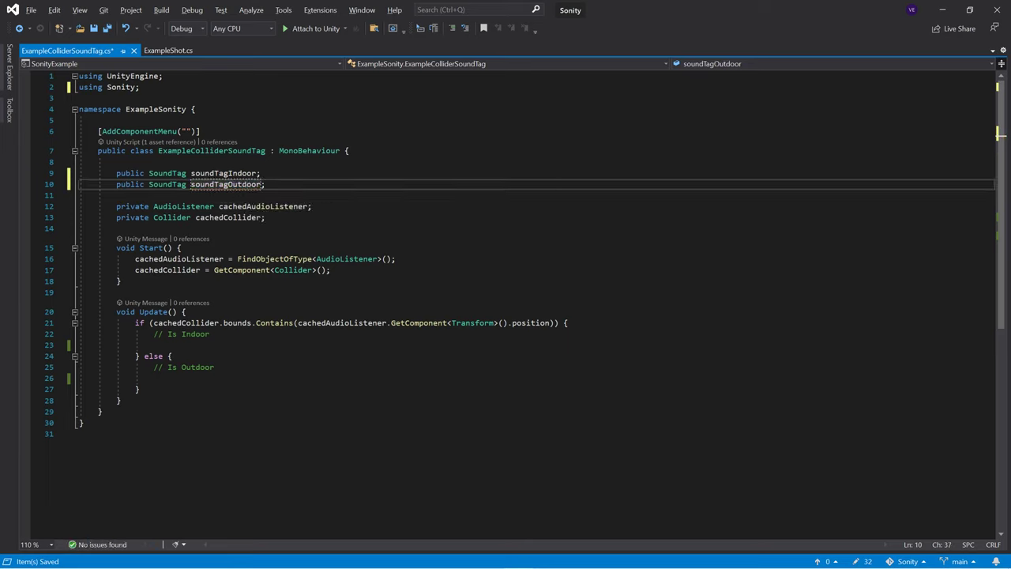
Examine the collider bounds check on the audio listener in Update and its indoor and outdoor branches.
left_click_drag(153, 323, 556, 323)
left_click(154, 345)
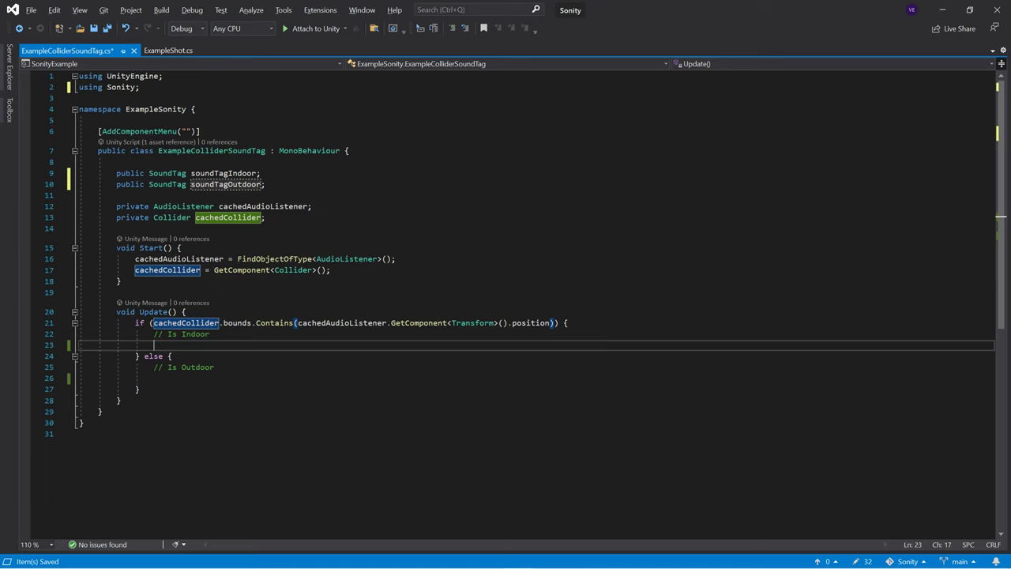
left_click(154, 379)
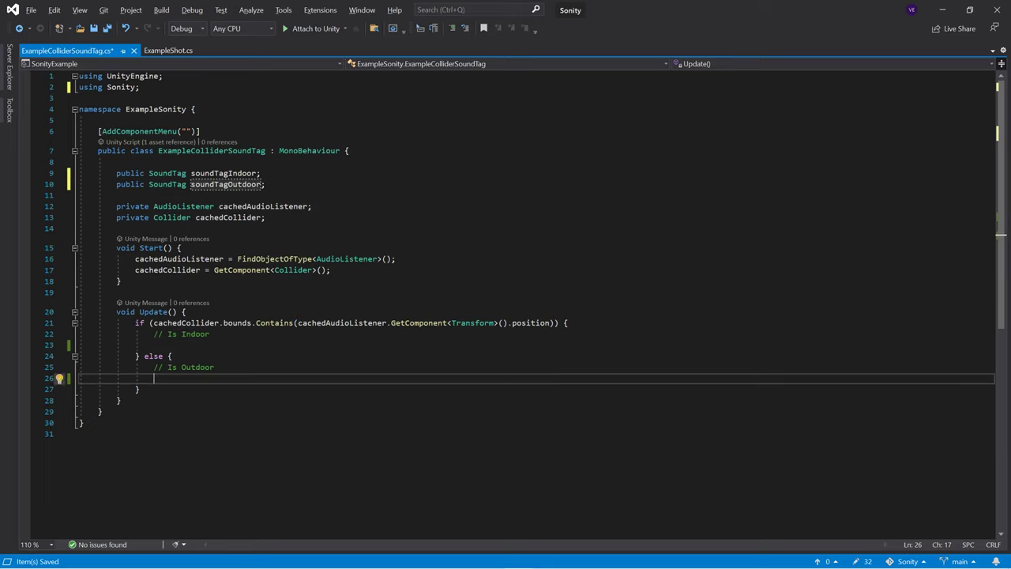
In the indoor branch of Update, add the call "SoundManager.Instance.SetGlobalSoundTag(soundTagIndoor);".
left_click(153, 345)
type("Sound")
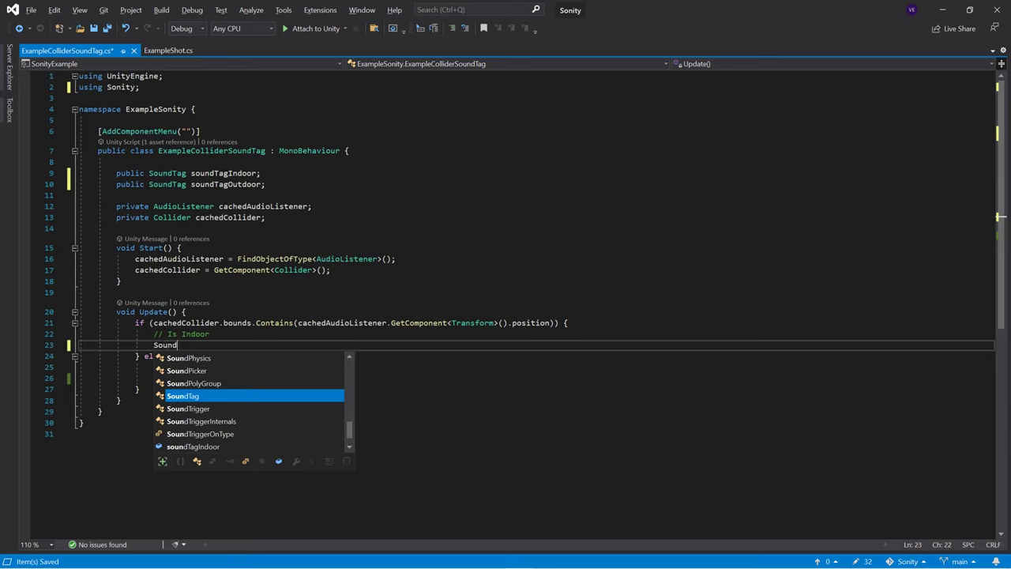
type("Manager.Instance.S")
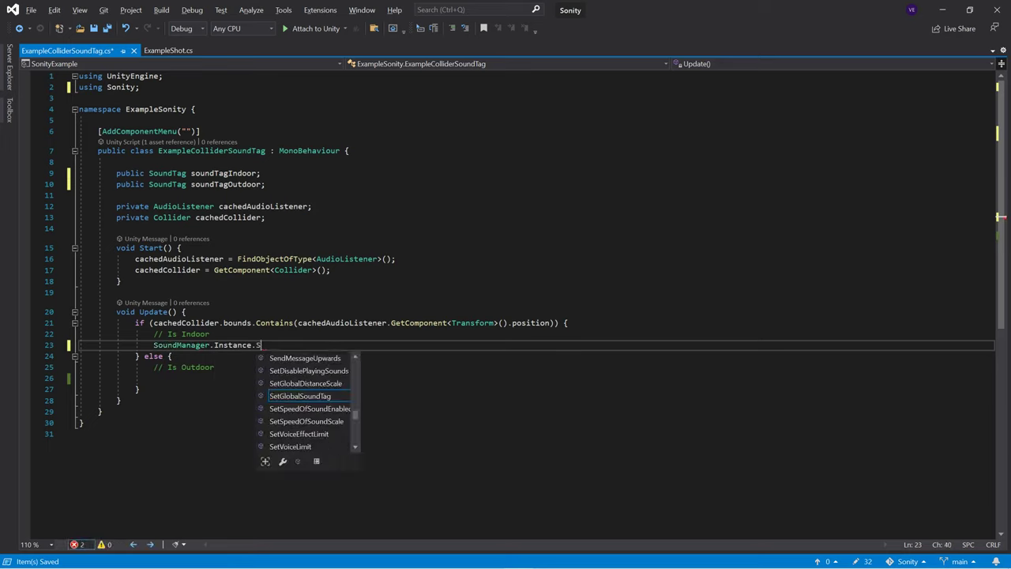
type("etGlo")
key("Tab")
type("(")
double_click(229, 173)
key("ctrl+c")
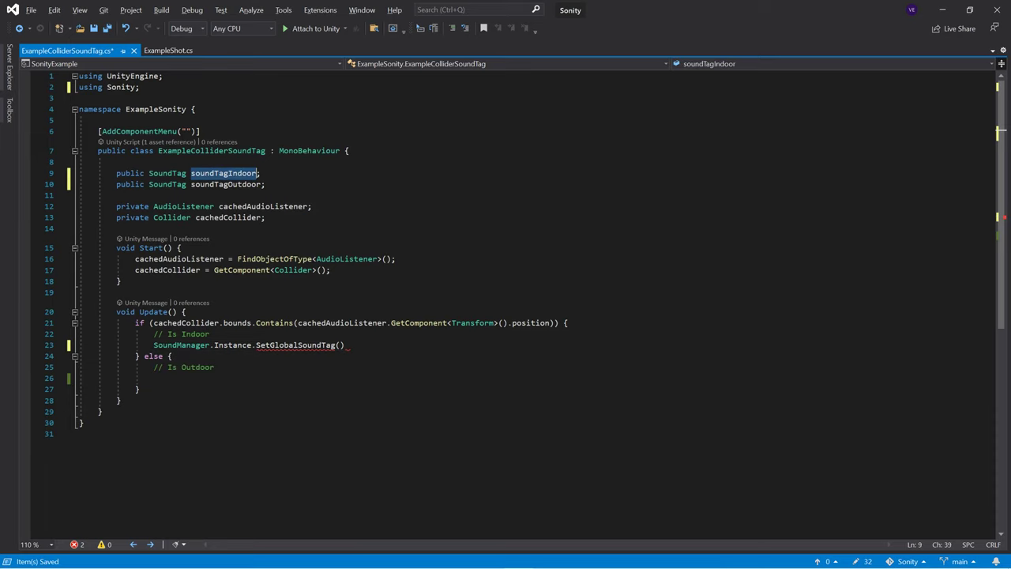
left_click(340, 344)
key("ctrl+v")
key("Right")
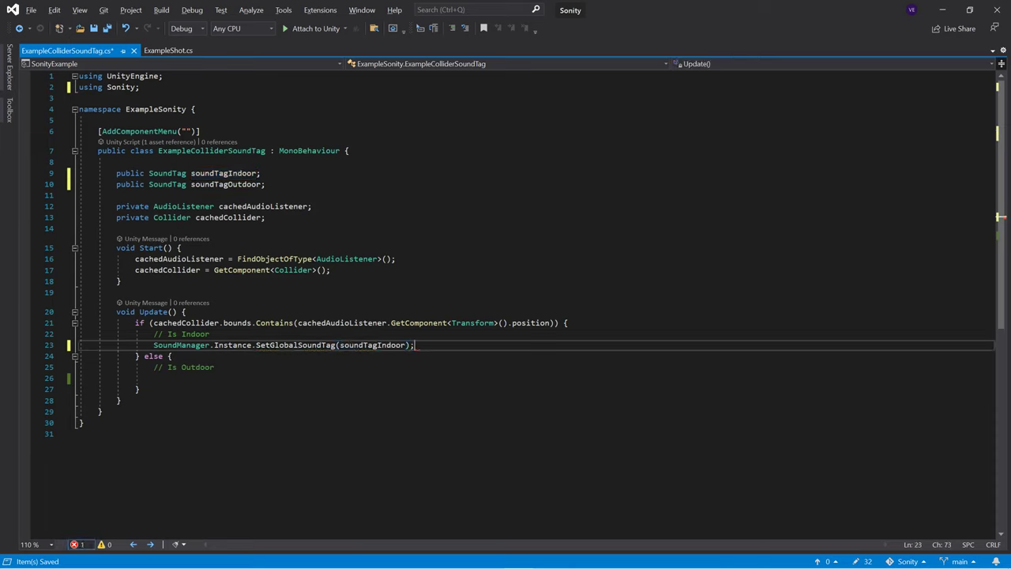
Copy the SetGlobalSoundTag call into the outdoor branch, change its argument to soundTagOutdoor, and save the script.
key("shift+Up")
key("ctrl+c")
left_click(214, 366)
key("ctrl+v")
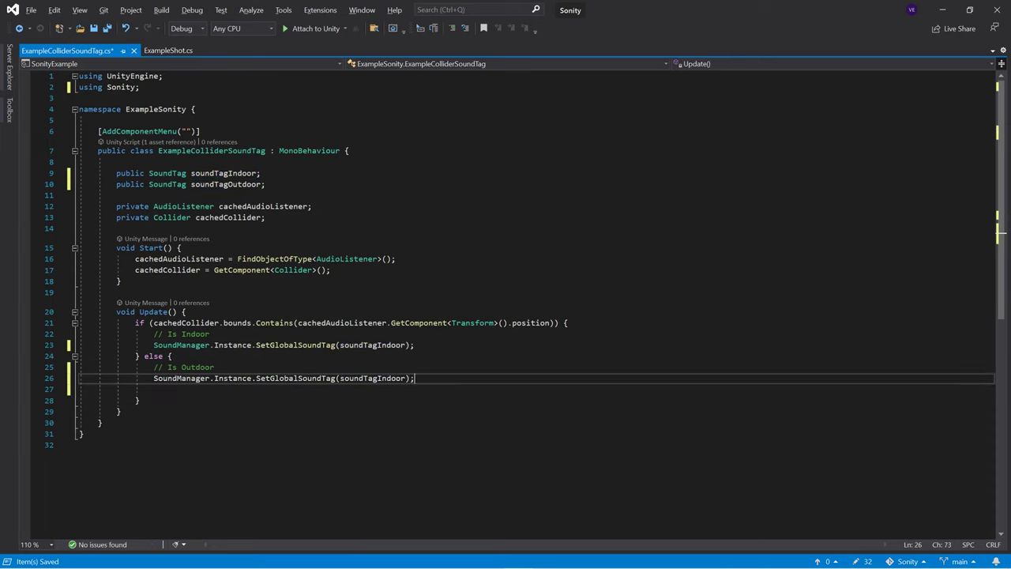
key("Down")
key("Delete")
left_click_drag(377, 378, 380, 378)
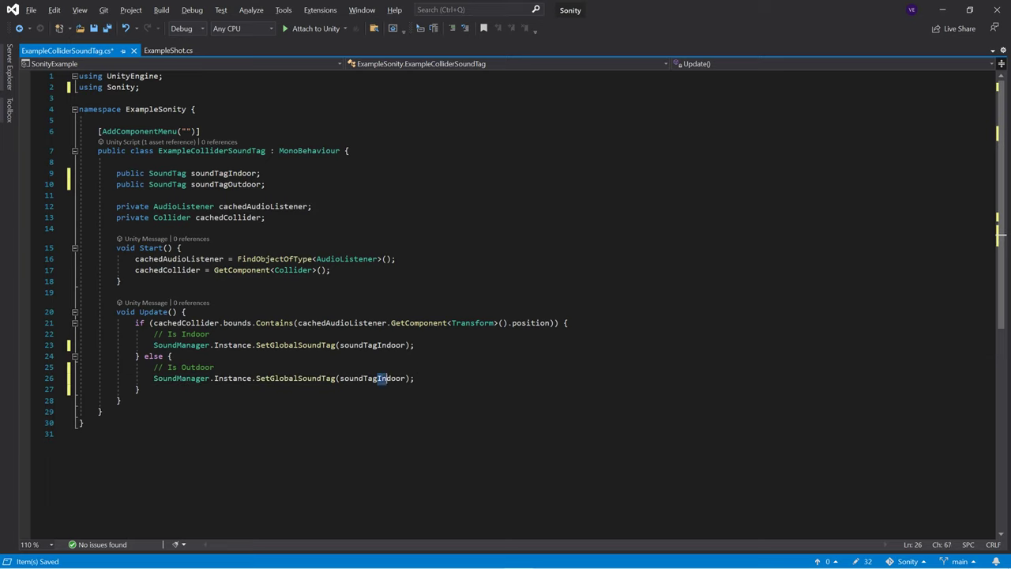
type("Out")
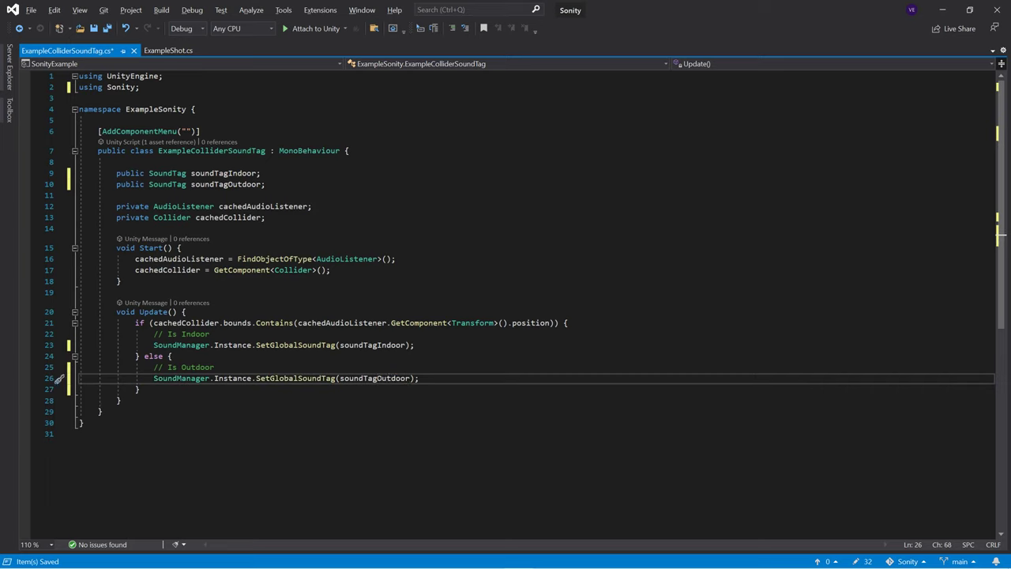
key("ctrl+s")
In Unity, assign Example_Indoor_TAG and Example_Outdoor_TAG from the SoundTags folder to Example_ColliderSoundTag's Sound Tag Indoor and Sound Tag Outdoor.
key("alt+Tab")
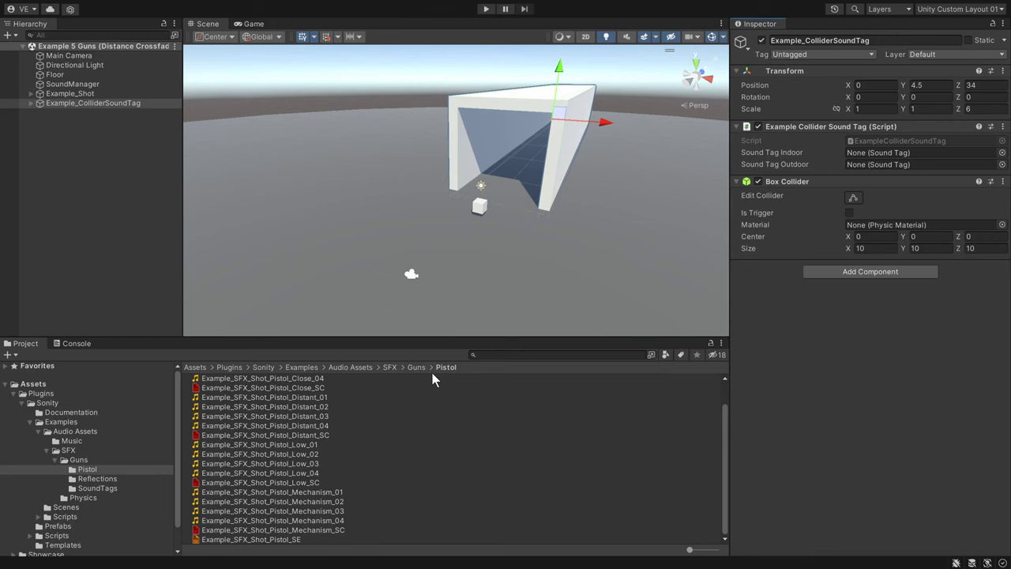
left_click(115, 487)
left_click_drag(237, 379, 923, 165)
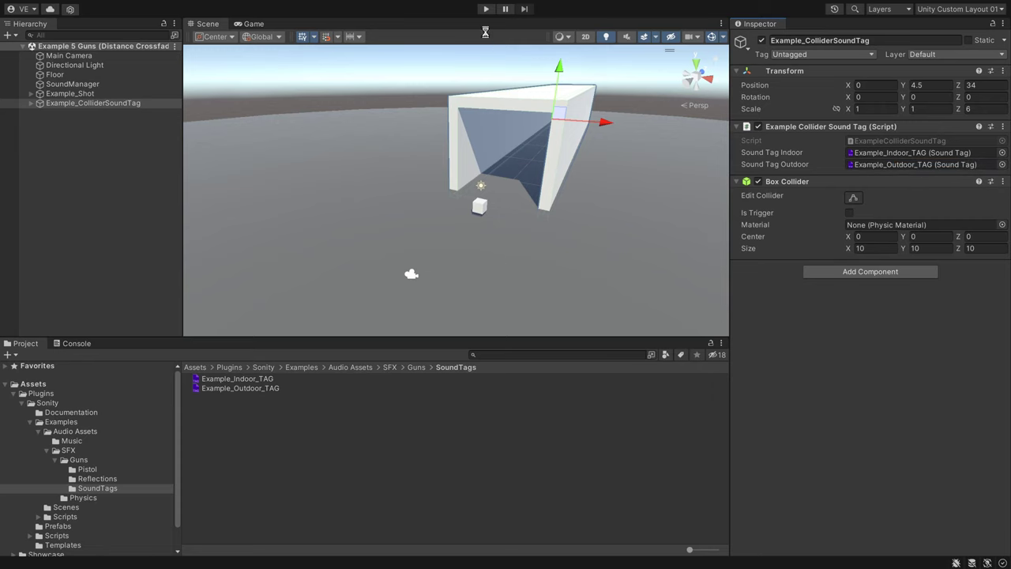
Run the scene and fire shots outside the house while moving forward into it to hear the outdoor reflections.
left_click(486, 9)
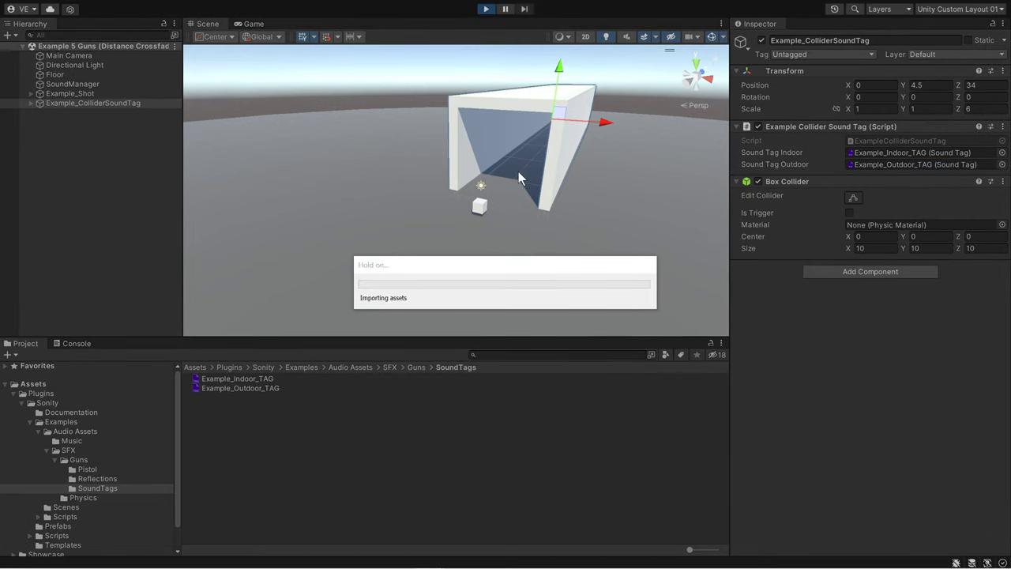
left_click(531, 120)
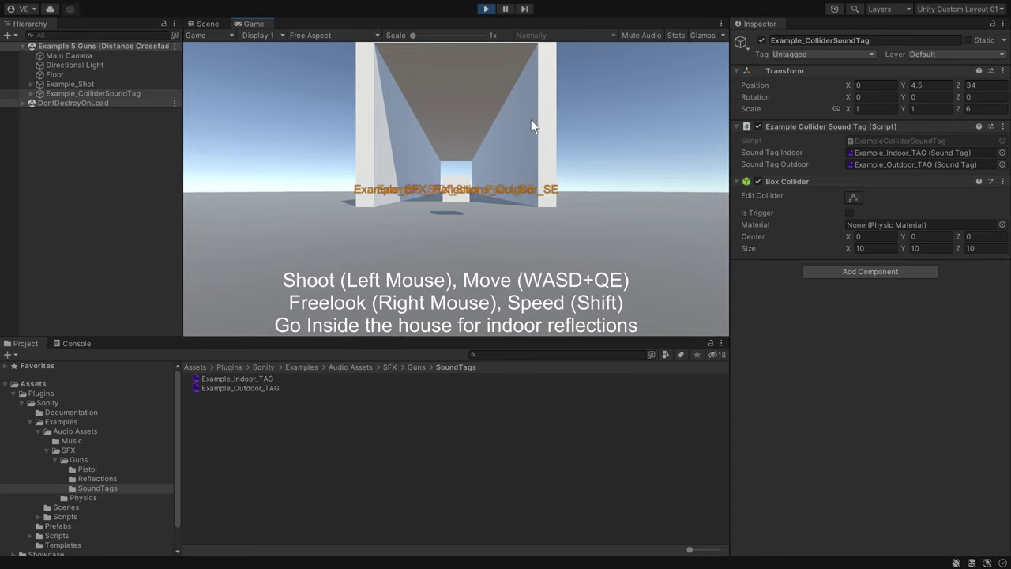
key("w")
left_click(537, 171)
key("w")
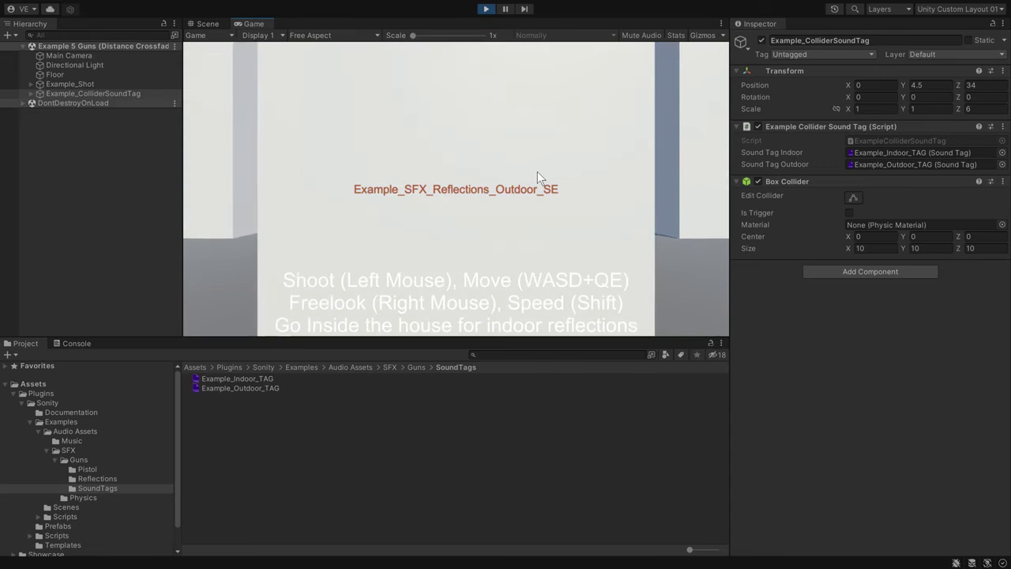
key("w")
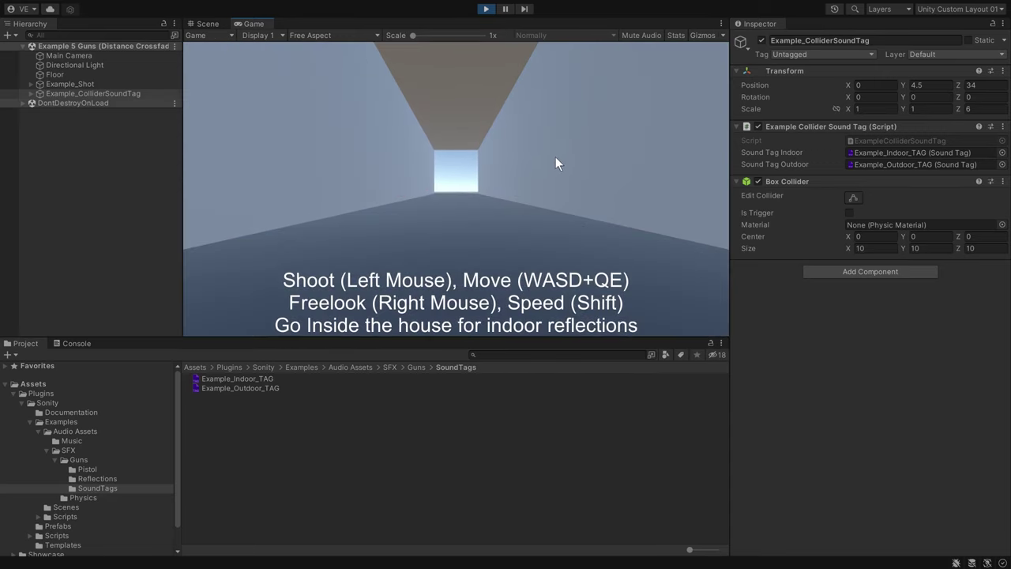
Fire shots inside the house and again after walking outside to compare the indoor and outdoor reflections.
right_click_drag(555, 156, 0, 162)
key("s")
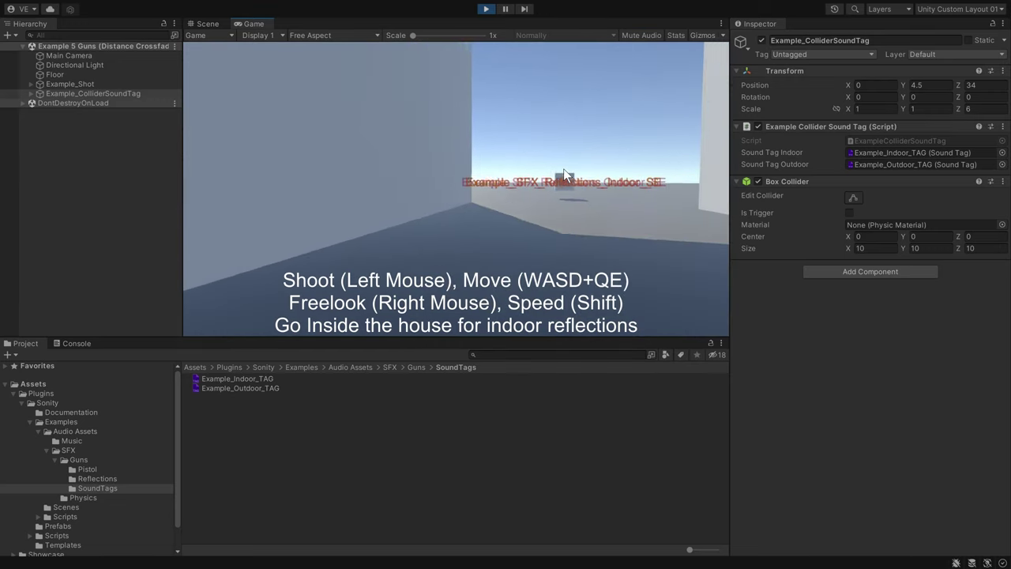
left_click(563, 168)
key("d")
left_click(564, 168)
right_click_drag(563, 168, 422, 172)
key("w")
left_click(422, 171)
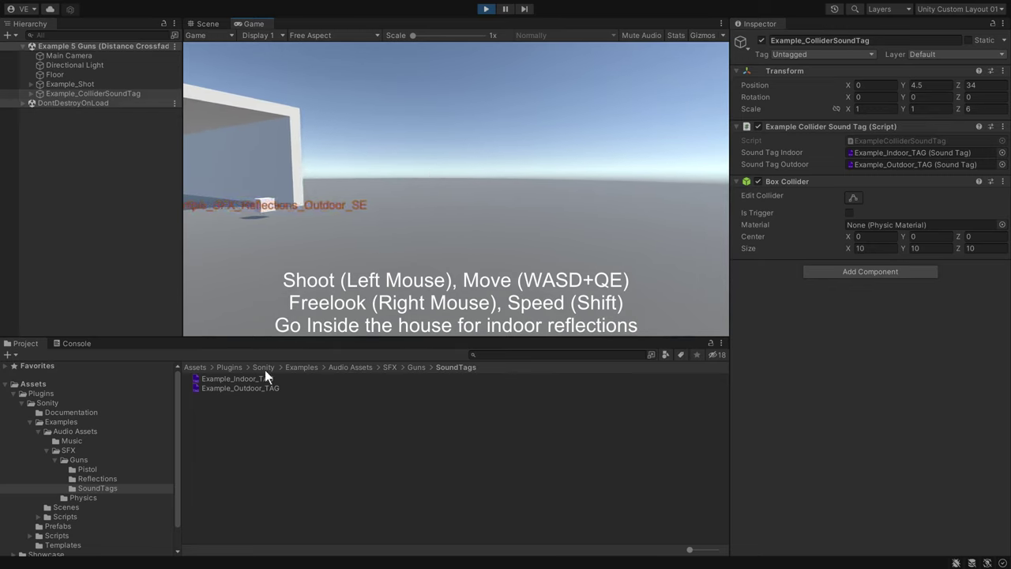
Filter the Guns folder with "t:soundContainer" and set Spatial Blend to 0.45 on all six Indoor and Outdoor Reflections SoundContainers.
left_click(94, 479)
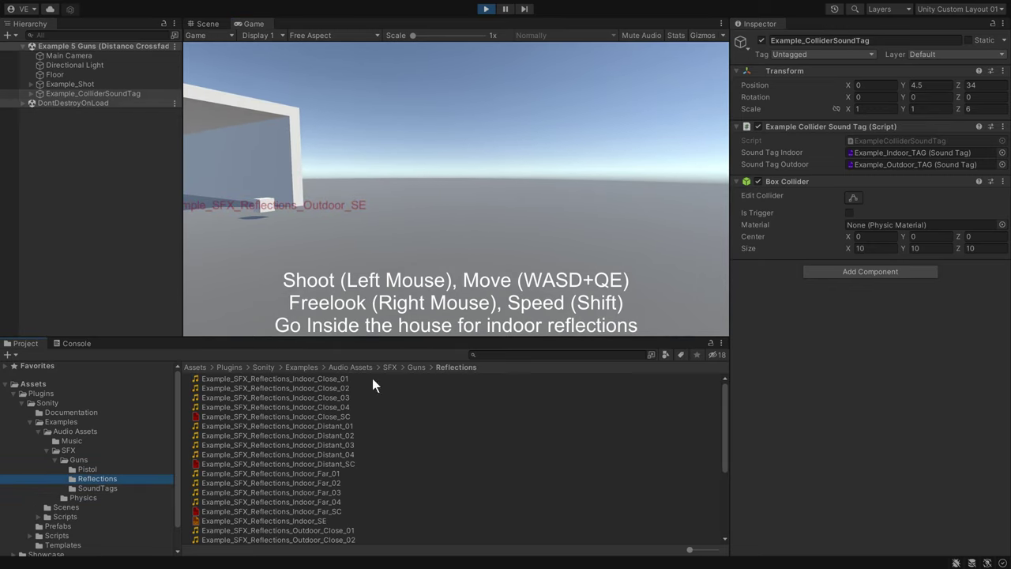
left_click(78, 460)
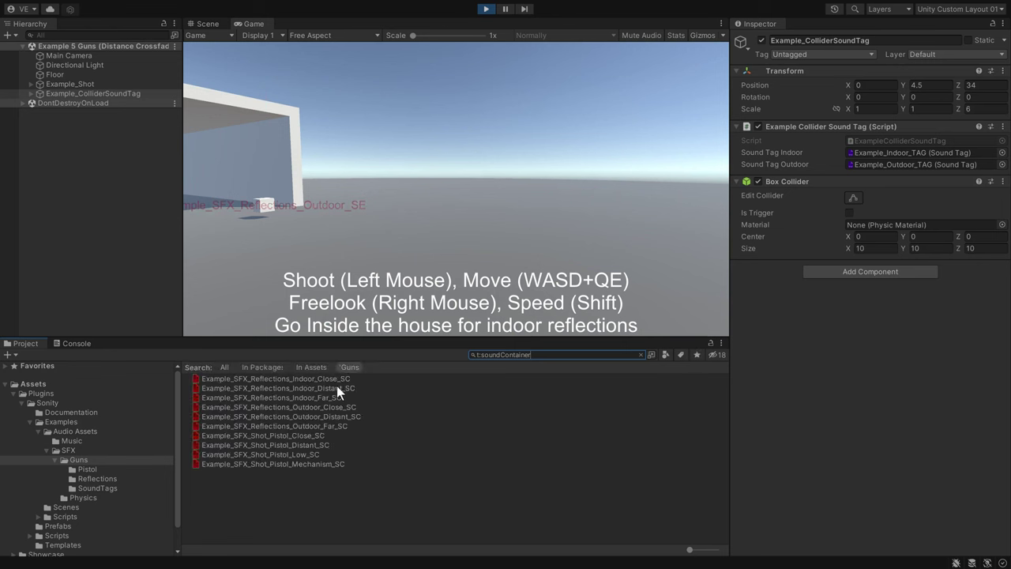
left_click(327, 426)
left_click(337, 378, "shift")
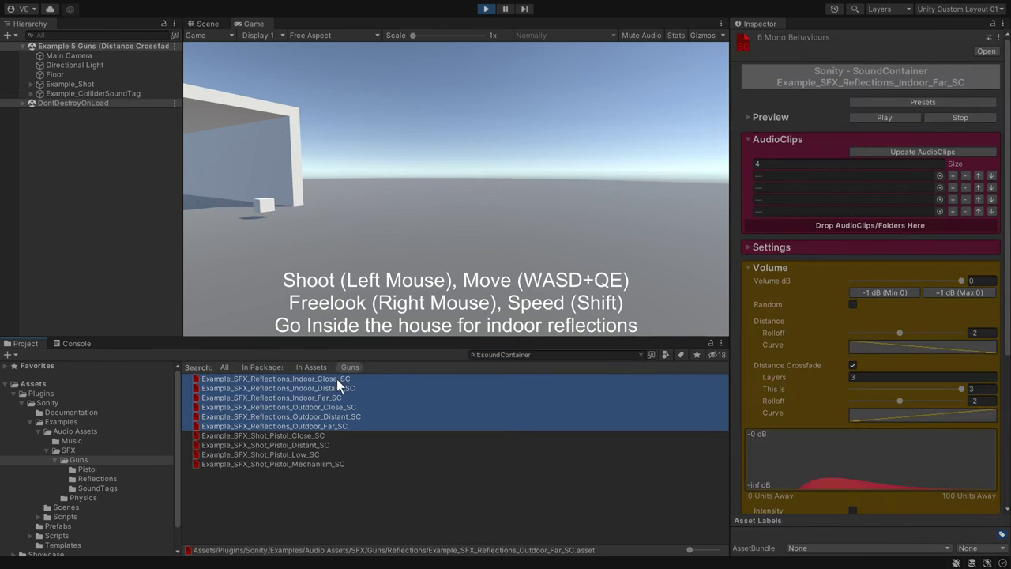
scroll(766, 368, "down", 6)
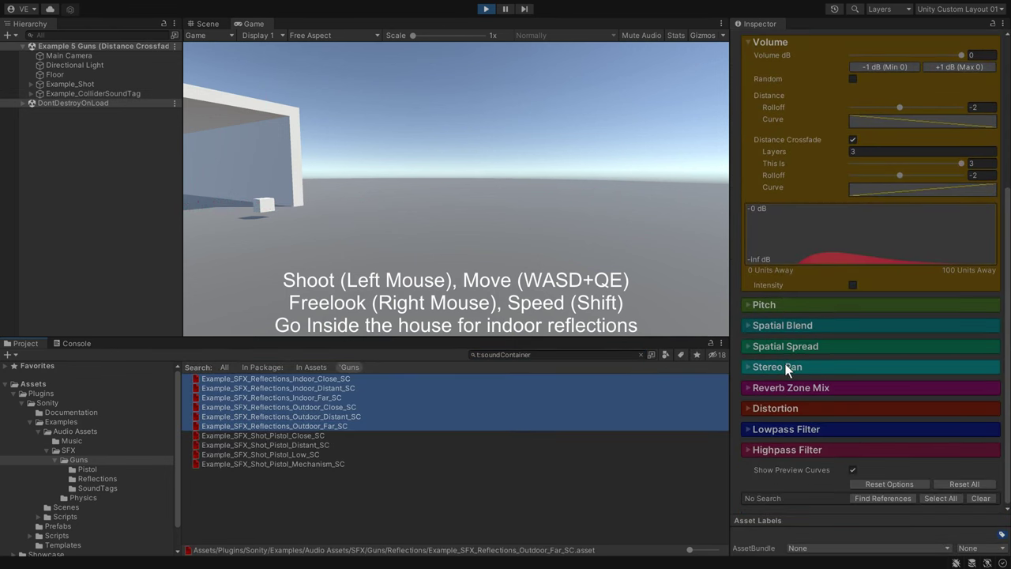
left_click(806, 326)
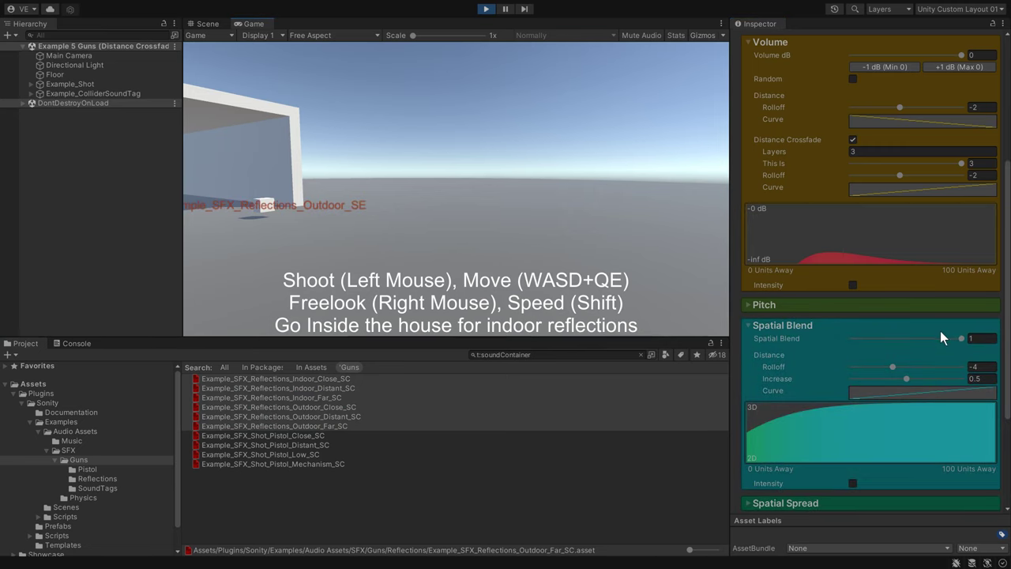
left_click_drag(940, 337, 901, 338)
Set the Spatial Spread distance Rolloff of the six reflection SoundContainers to 1.
scroll(830, 388, "down", 3)
left_click(837, 409)
scroll(869, 356, "down", 2)
left_click_drag(899, 384, 908, 384)
right_click_drag(535, 203, 564, 204)
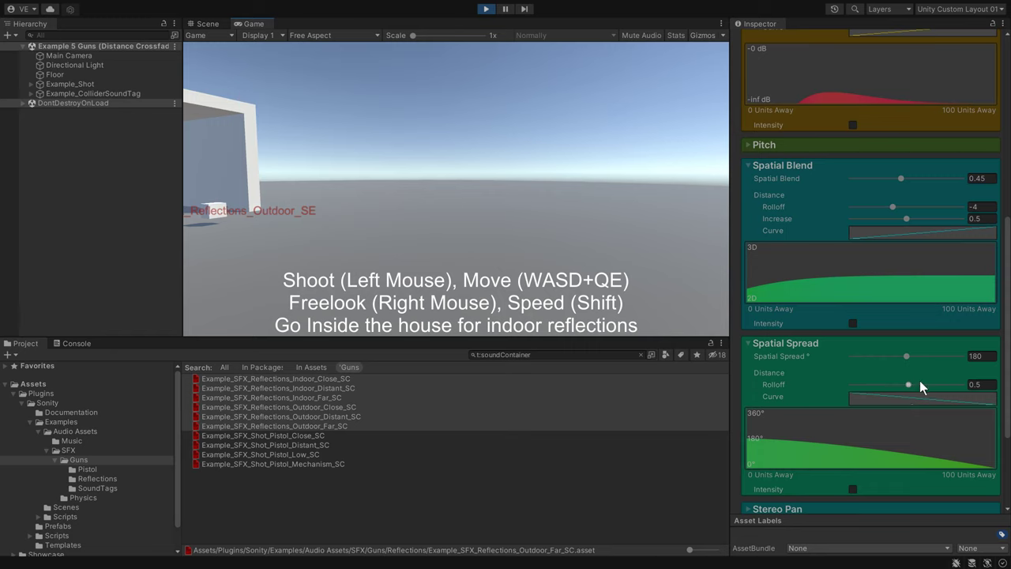
left_click_drag(919, 385, 906, 385)
Fire a shot and move sideways around the house to check how the reflections spread in space.
left_click(528, 214)
key("d")
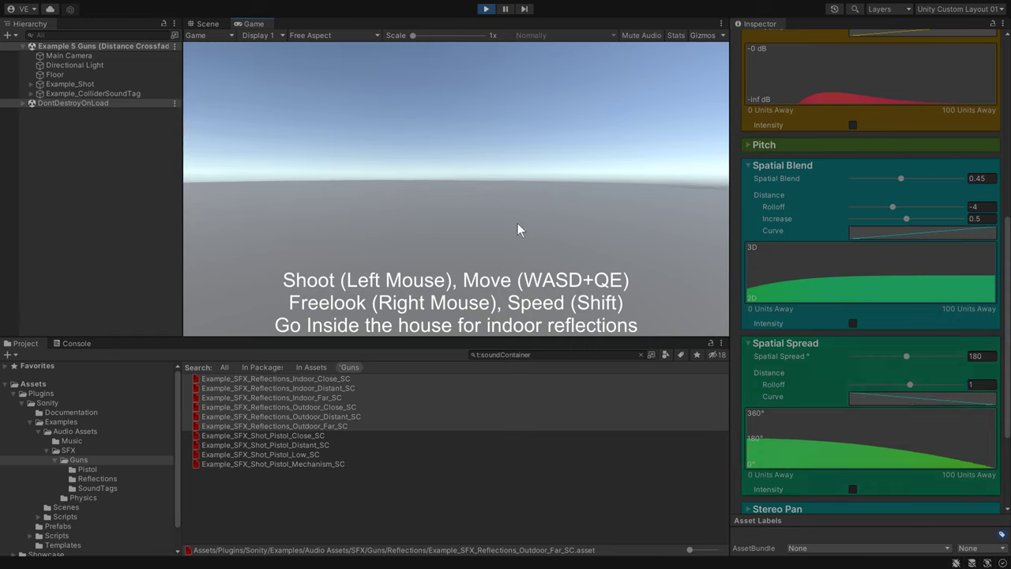
key("a")
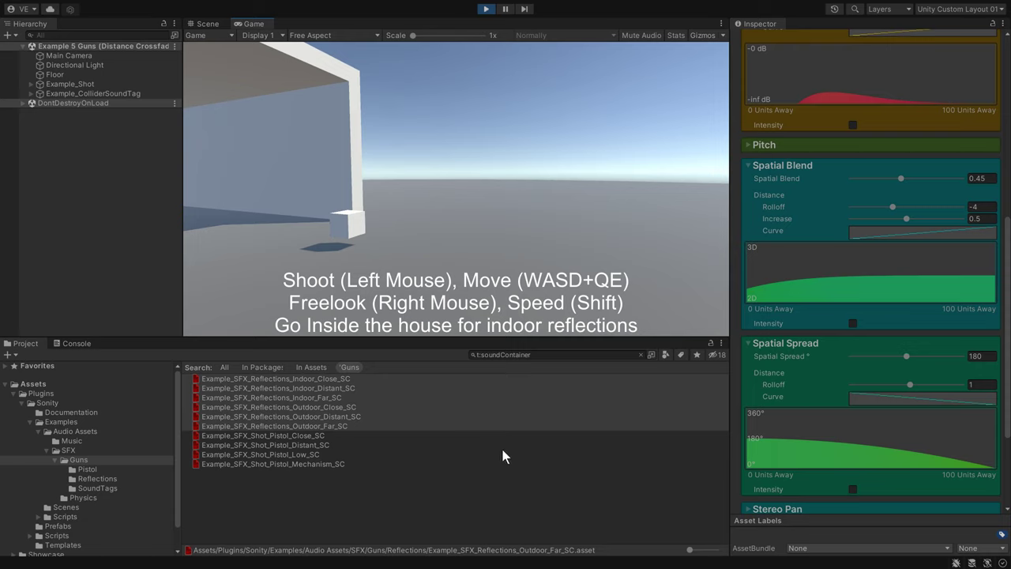
Enable Lowpass and its Distance option in the Lowpass Filter of all the SoundContainers in the Guns folder.
left_click(362, 443)
key("ctrl+a")
scroll(814, 348, "down", 5)
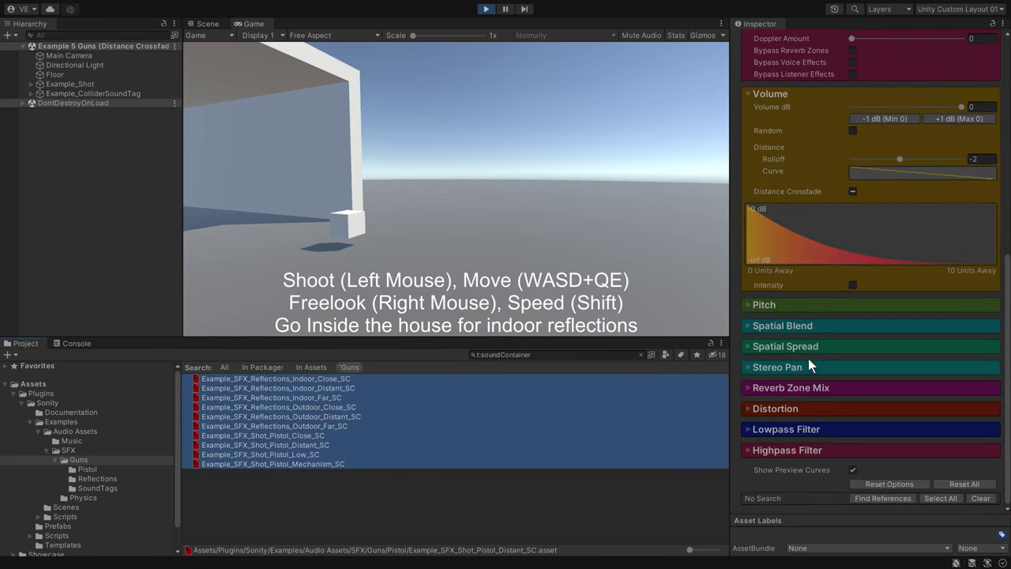
left_click(825, 429)
left_click(852, 443)
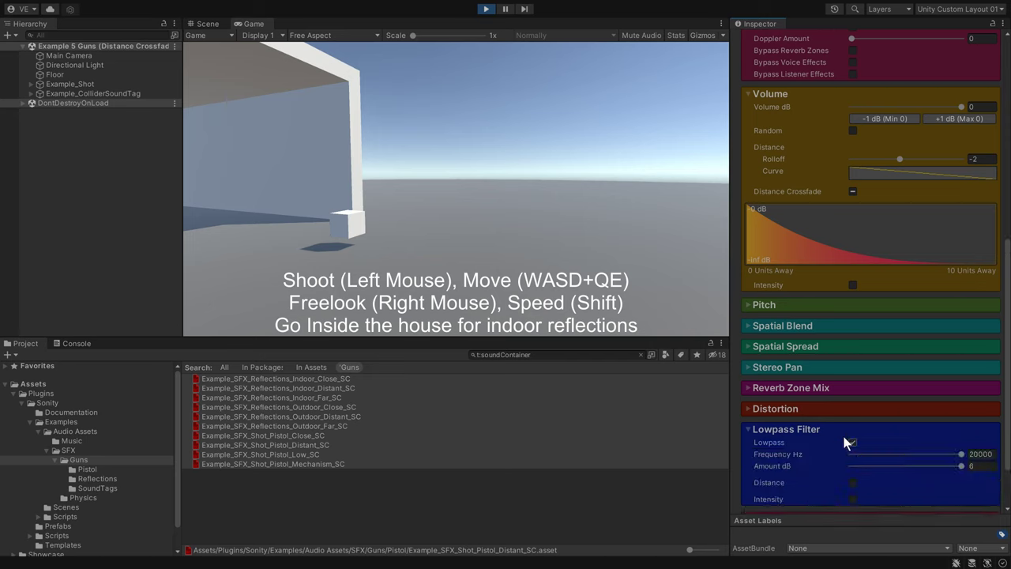
scroll(834, 422, "down", 2)
left_click(853, 414)
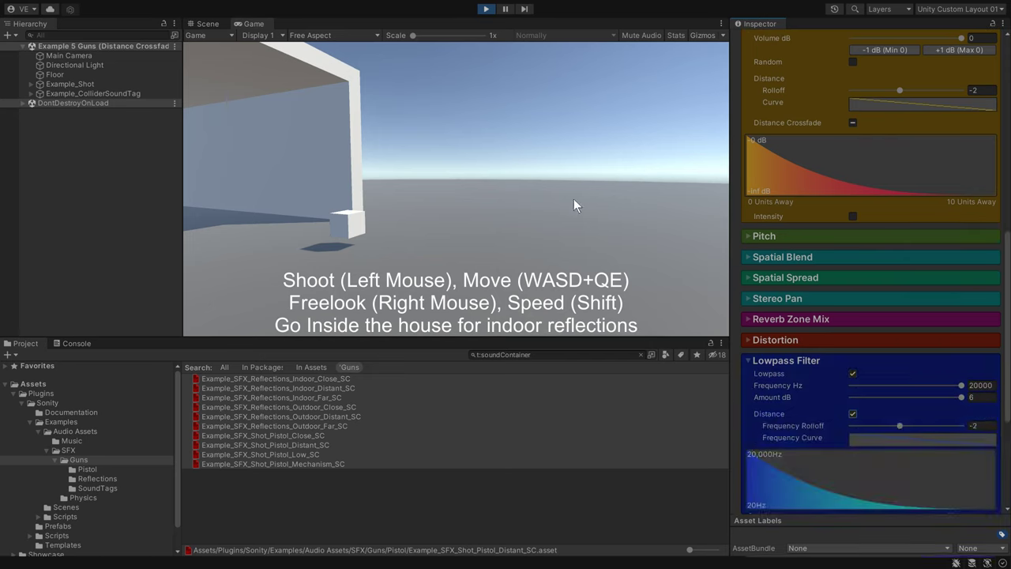
scroll(792, 288, "down", 3)
Fire shots while backing away from the house to hear the distance-based lowpass.
left_click(530, 222)
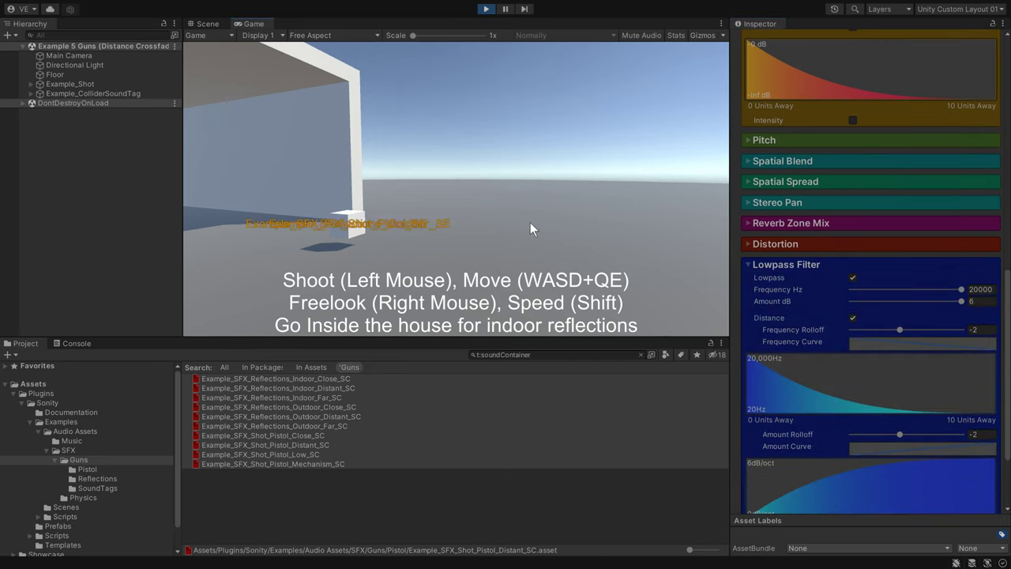
key("d")
key("s")
left_click(517, 222)
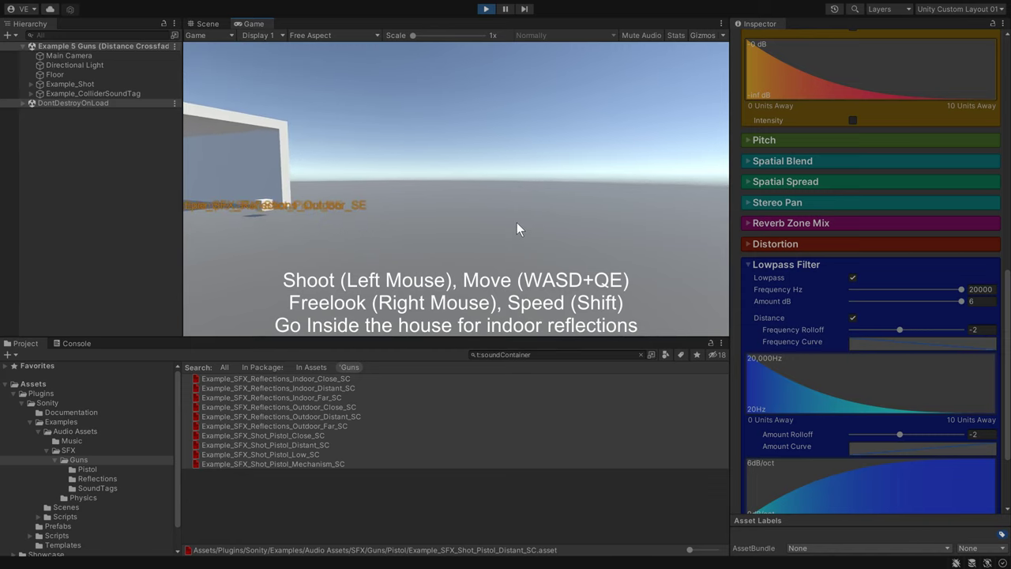
key("s")
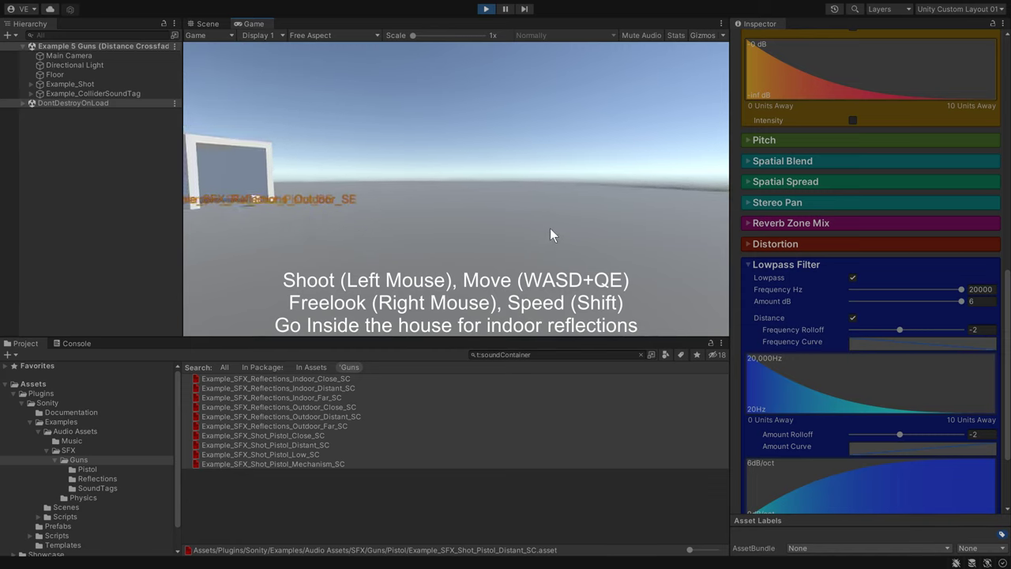
Disable the lowpass Distance option, fire a shot for comparison, and re-enable it.
left_click(853, 317)
left_click(490, 215)
left_click(853, 413)
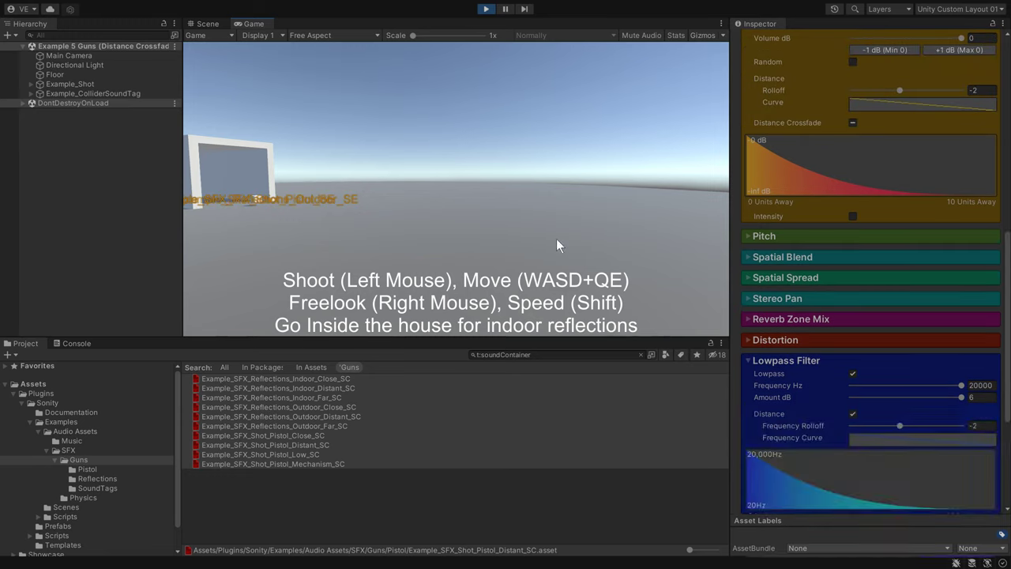
Fire shots while moving towards and away from the house to compare the lowpass filtering at different distances.
scroll(830, 381, "down", 3)
left_click(532, 256)
key("s")
key("d")
key("w")
key("a")
left_click(510, 250)
key("w")
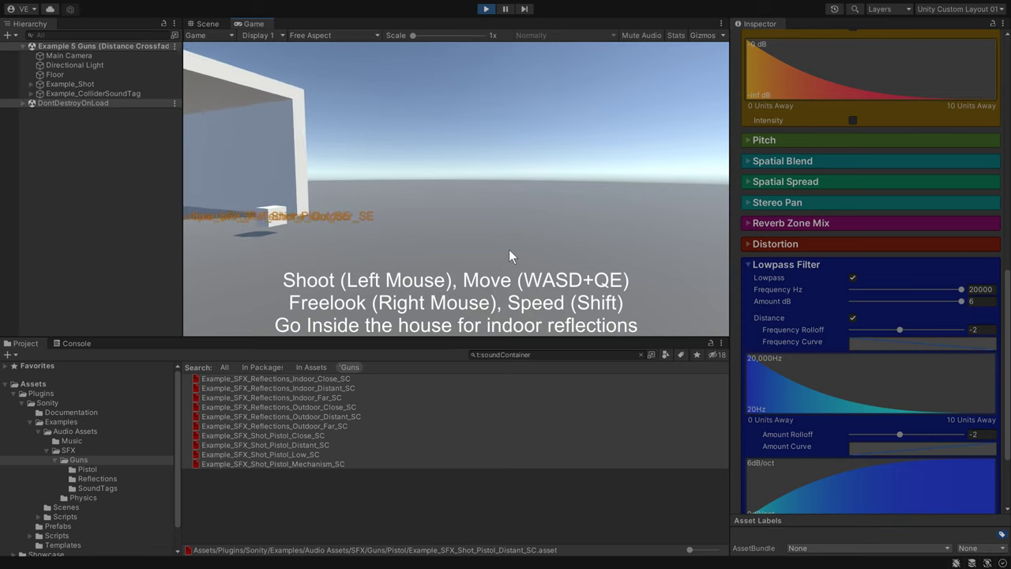
key("a")
key("d")
key("s")
left_click(509, 248)
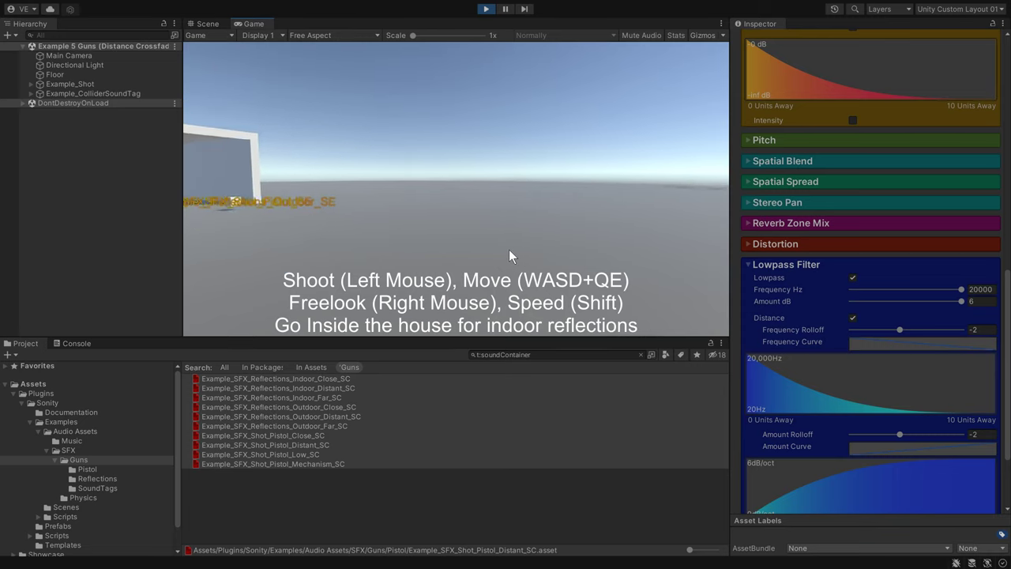
left_click(509, 249)
key("a")
key("w")
Switch the lowpass Distance option off and back on, and fire shots far from the house to compare the filtering.
left_click(852, 319)
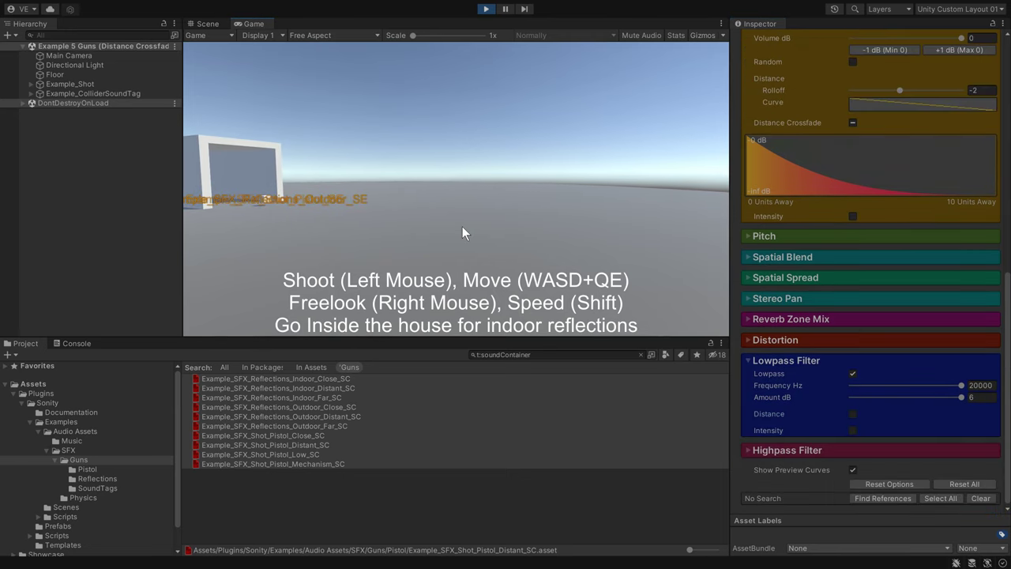
left_click(853, 414)
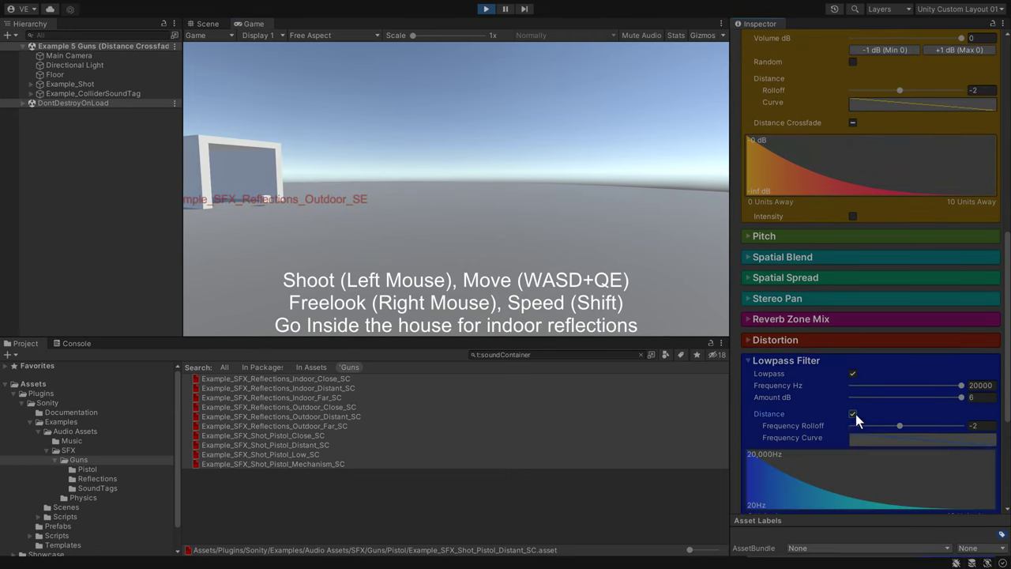
left_click(527, 197)
left_click(527, 198)
left_click(527, 197)
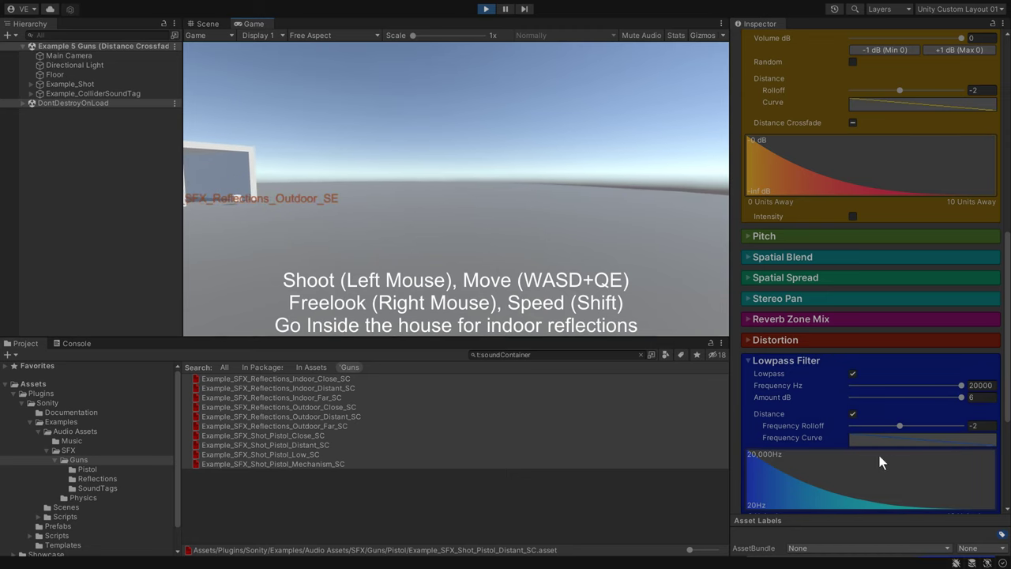
Set the lowpass distance frequency rolloff to -3.4 and amount rolloff to -3.6 for the gun sound containers.
scroll(883, 455, "down", 10)
left_click(894, 264)
left_click_drag(894, 265, 893, 266)
left_click_drag(900, 371, 894, 372)
Fire shots while moving around outside the house, toggling the lowpass Distance option off and back on to compare.
left_click(568, 211)
key("s")
key("d")
left_click(852, 254)
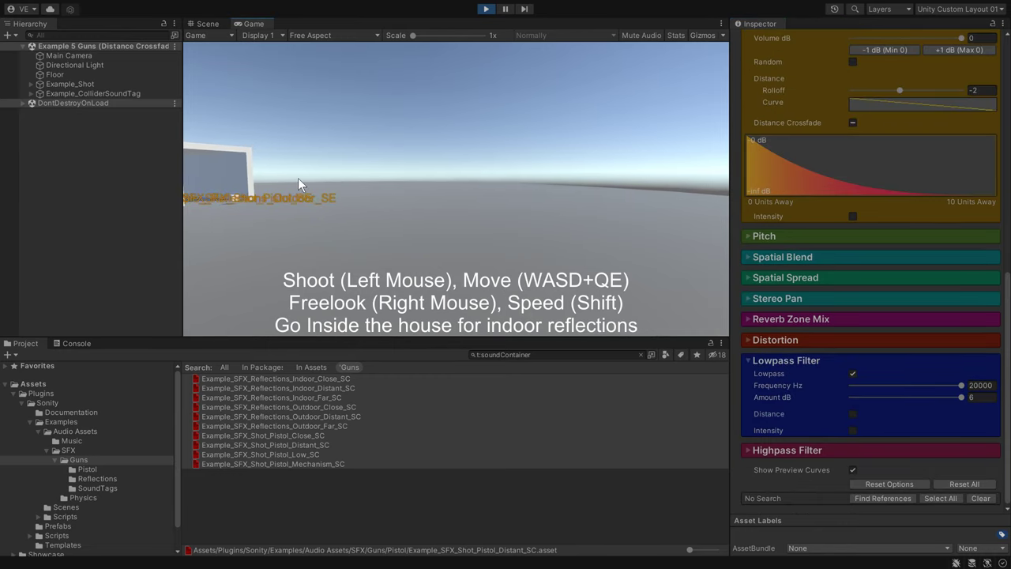
key("w")
key("a")
left_click(850, 414)
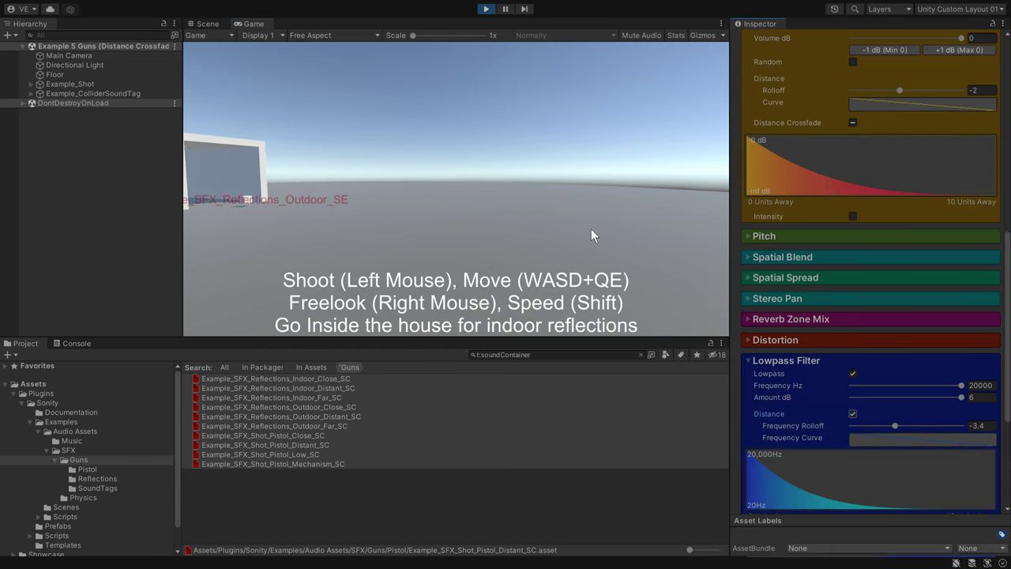
Lower the lowpass amount to 3.97 dB, firing a test shot while adjusting it.
scroll(752, 298, "down", 2)
scroll(908, 363, "down", 1)
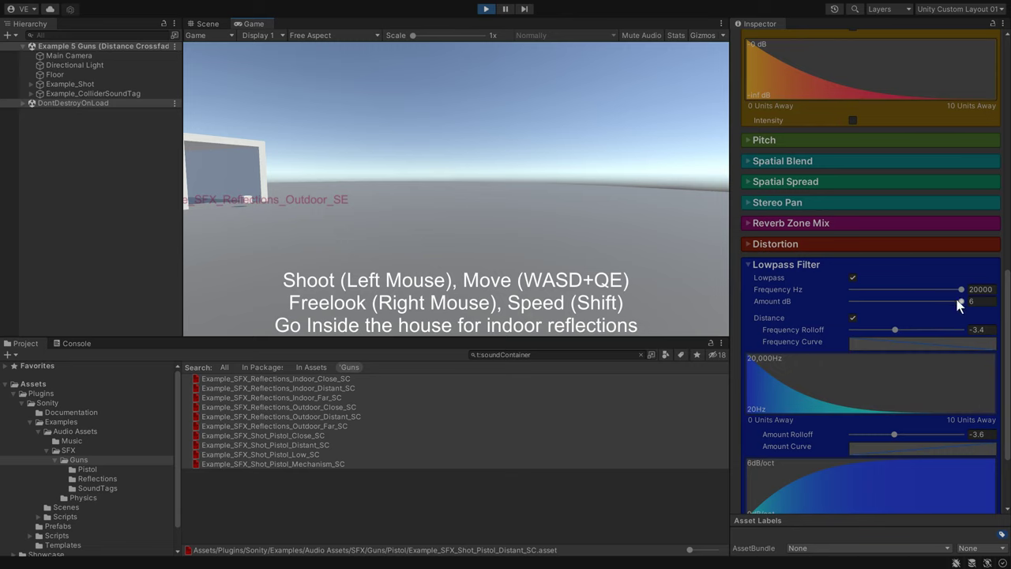
left_click_drag(959, 301, 943, 304)
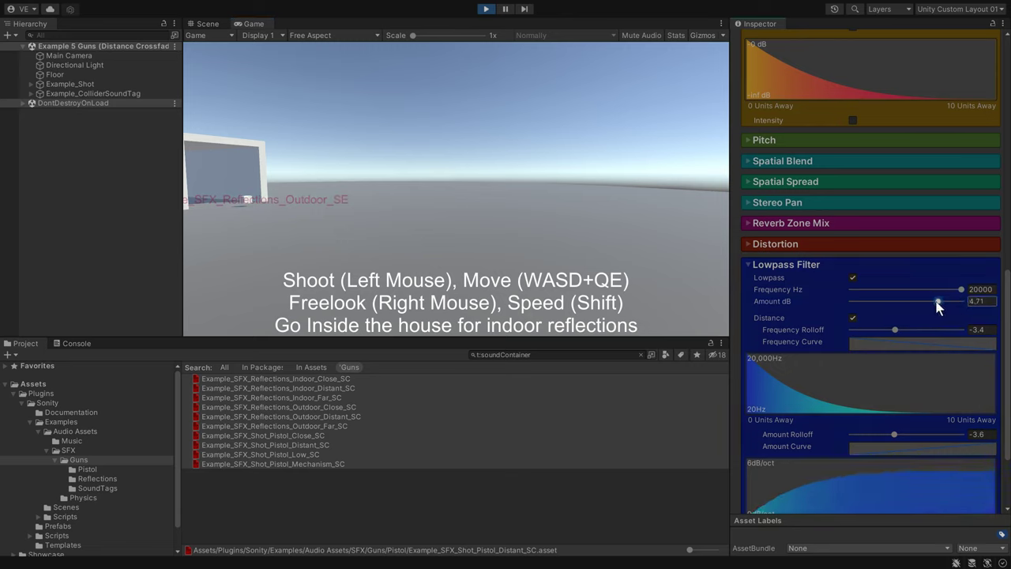
left_click(473, 182)
left_click_drag(933, 302, 925, 303)
Fire shots while approaching the house, backing far away and returning to hear the reduced lowpass amount.
key("w")
key("a")
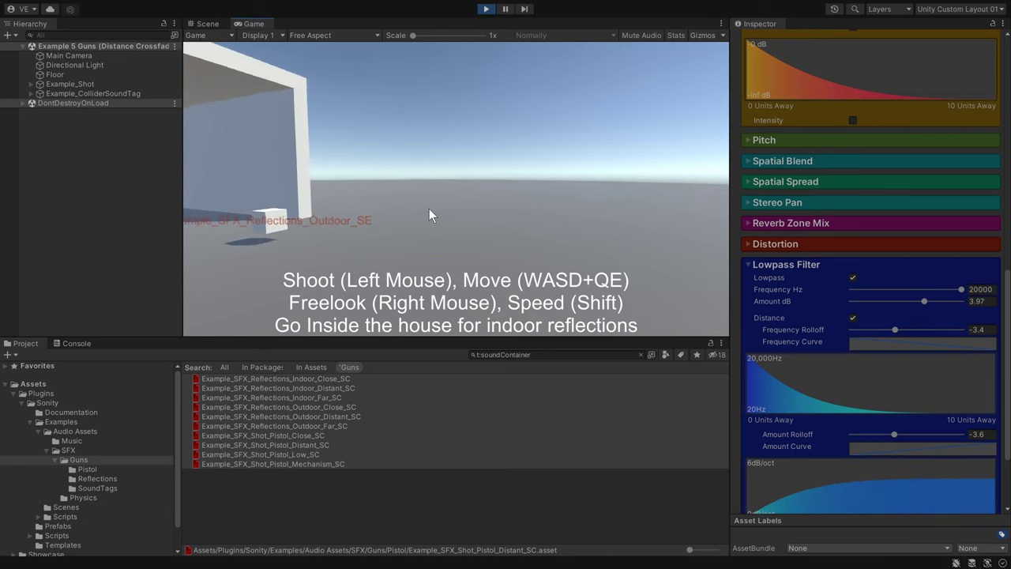
key("d")
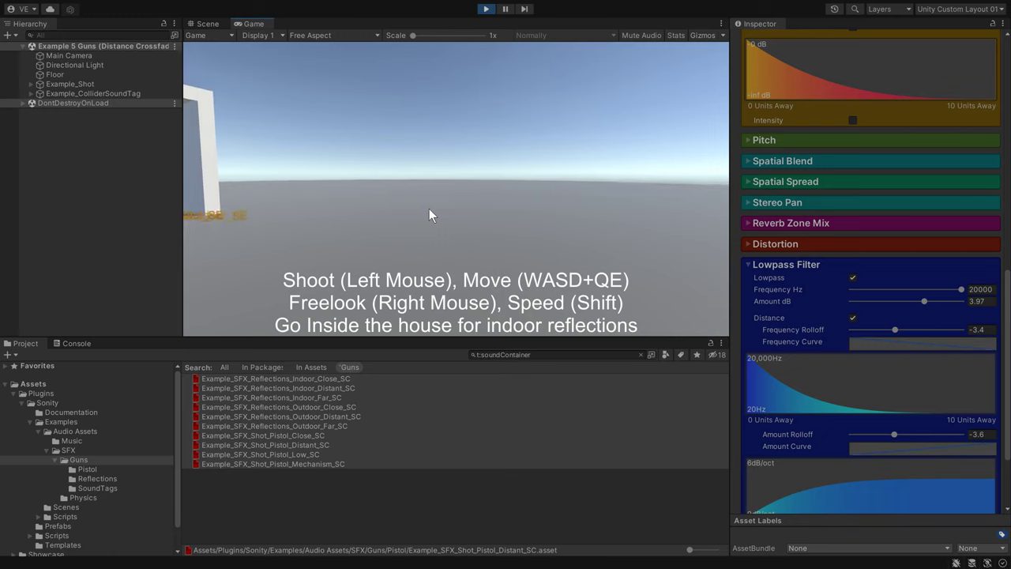
key("s")
right_click_drag(429, 208, 325, 204)
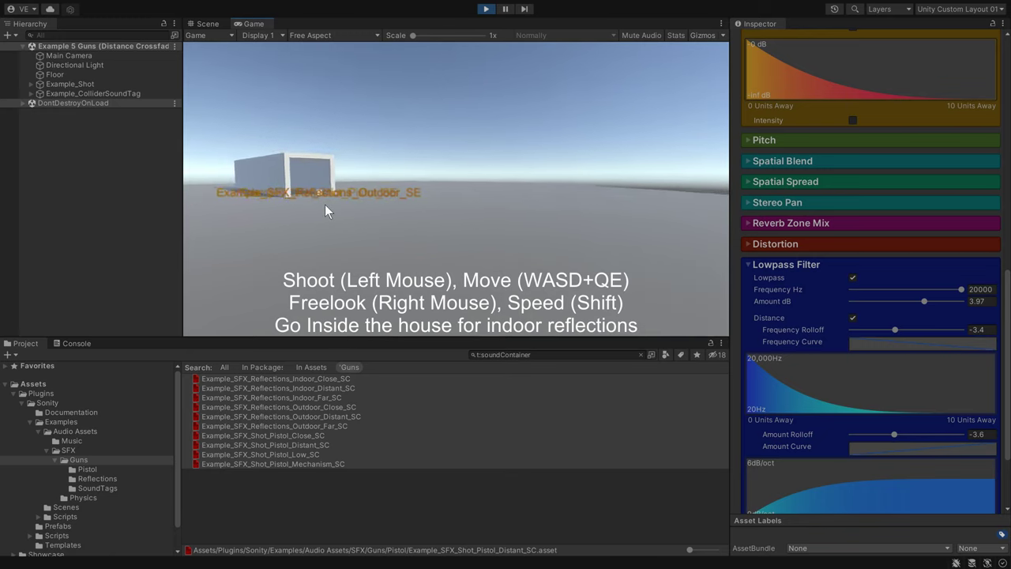
key("w")
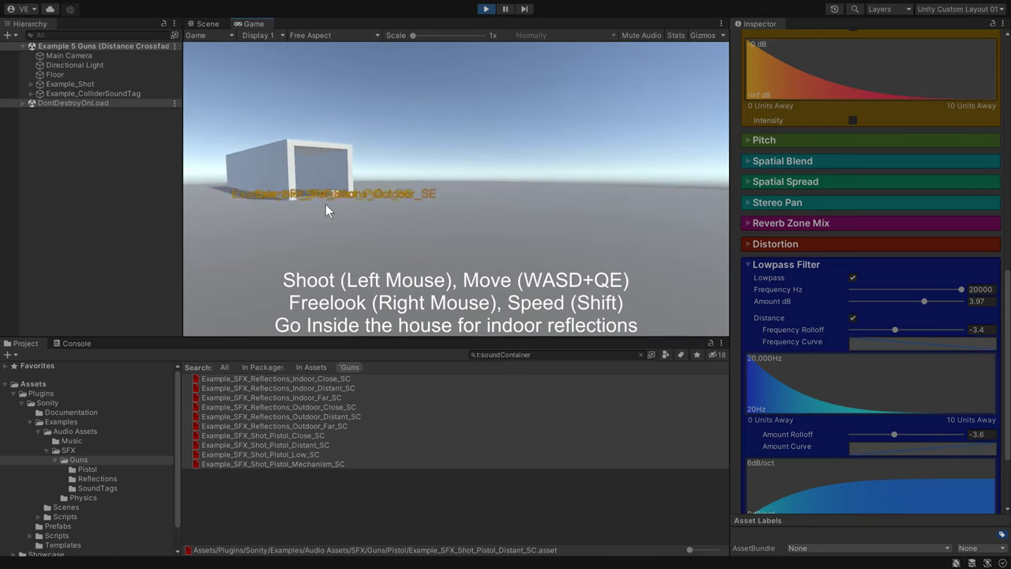
Set the lowpass frequency rolloff to -2.3 and fire shots while moving up to the cube by the house entrance.
left_click_drag(895, 329, 898, 329)
key("w")
key("w")
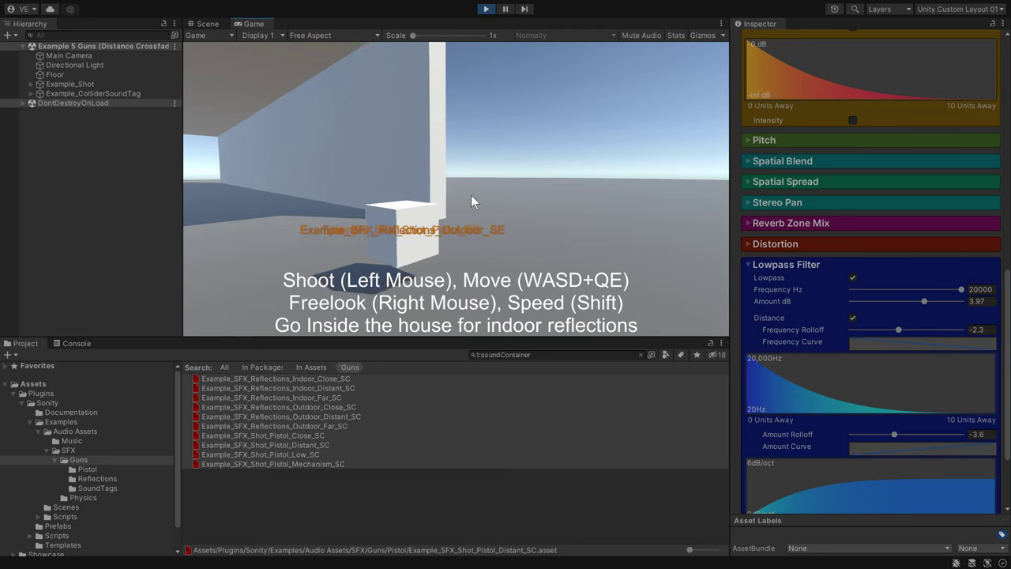
key("s")
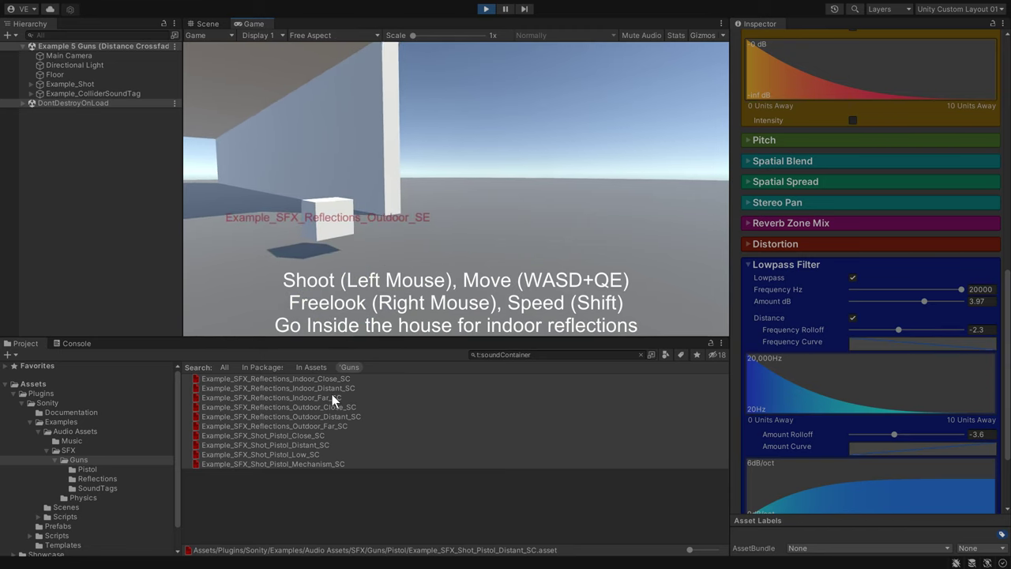
Enable Distortion with its Distance option on all the gun sound containers, and fire test shots close to the cube.
left_click(835, 243)
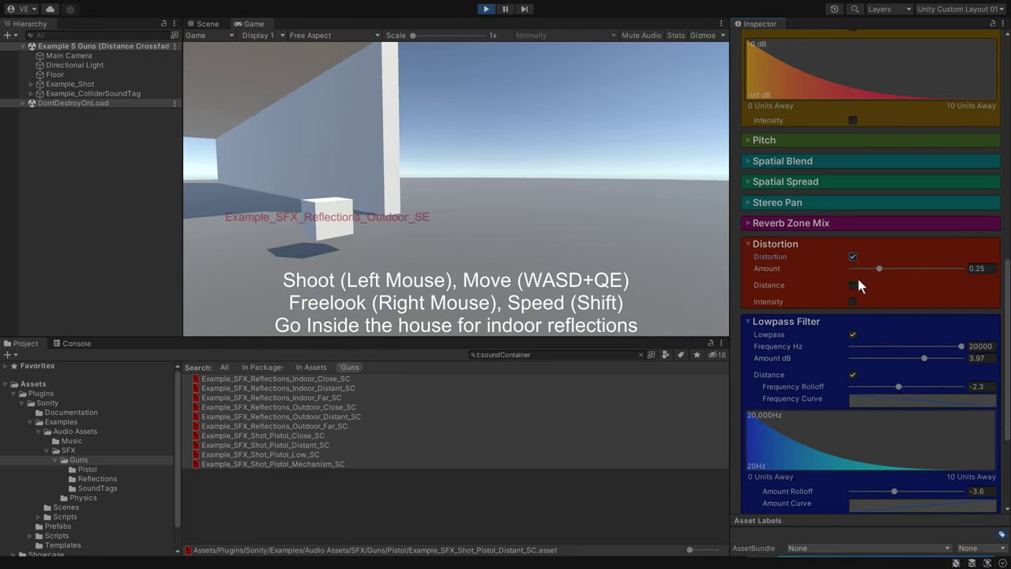
left_click(853, 285)
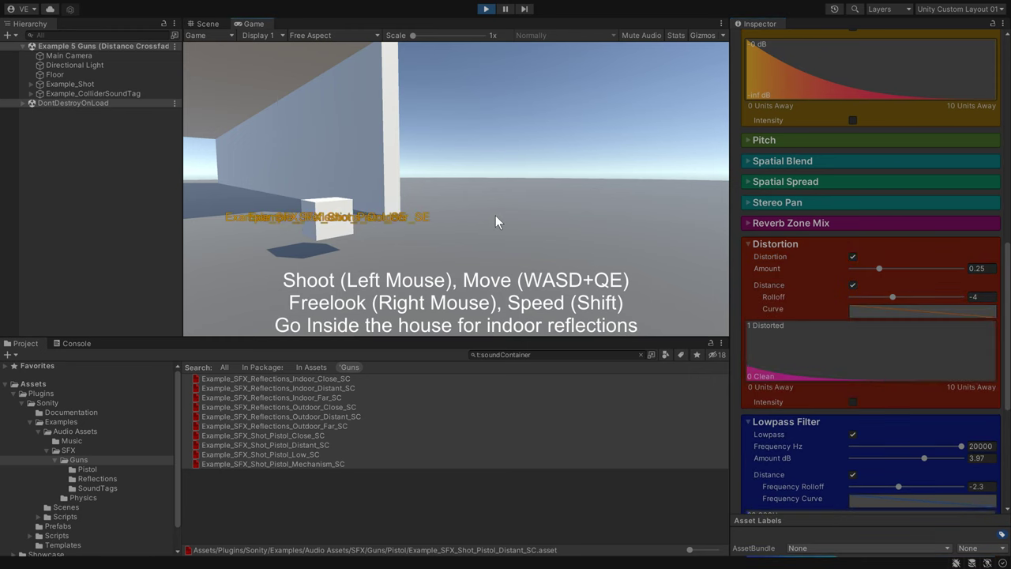
key("w")
key("w")
key("a")
key("d")
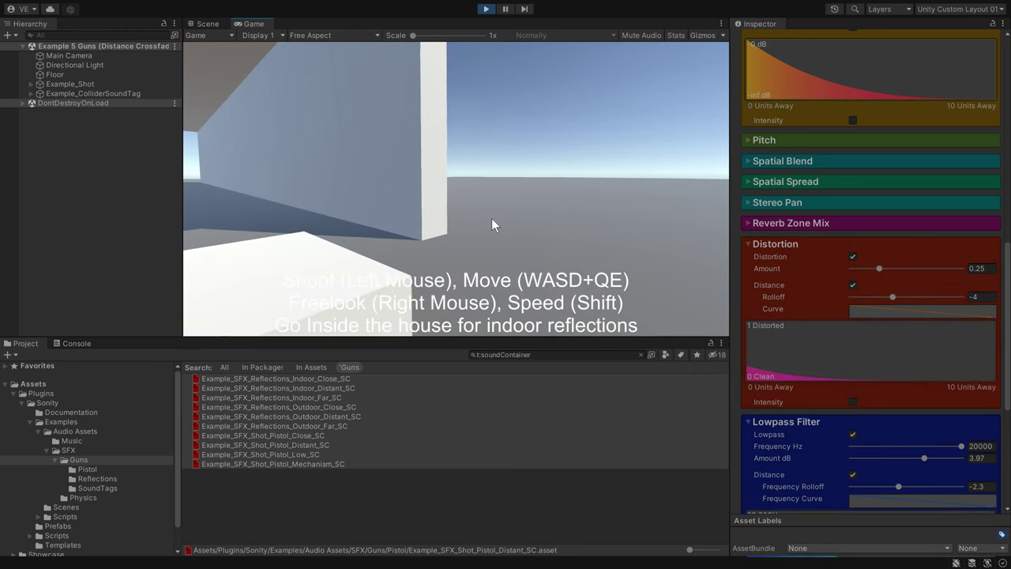
key("s")
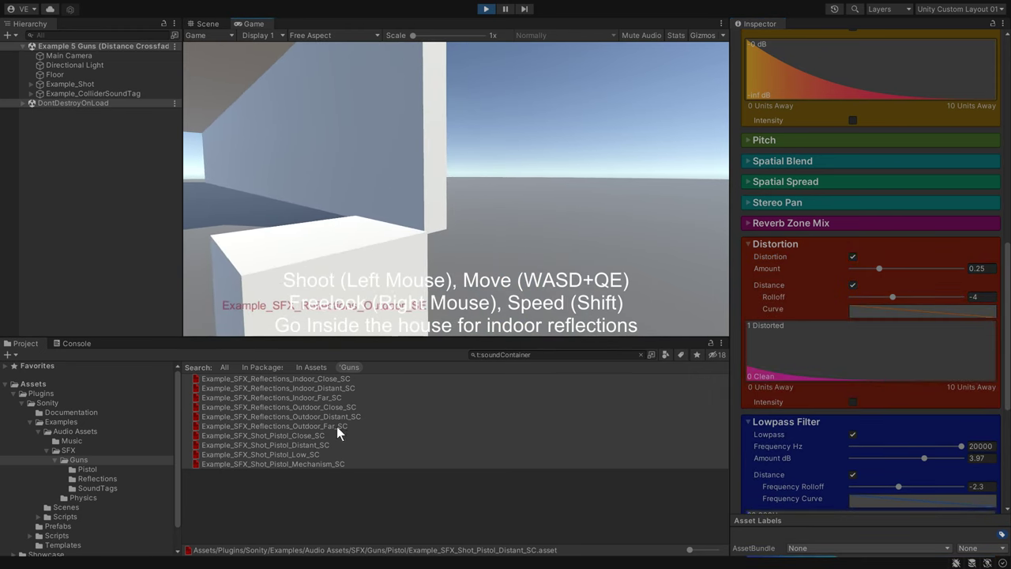
Turn off Distortion and its Distance option for the six indoor and outdoor reflection sound containers.
left_click(339, 426)
left_click(352, 379, "shift")
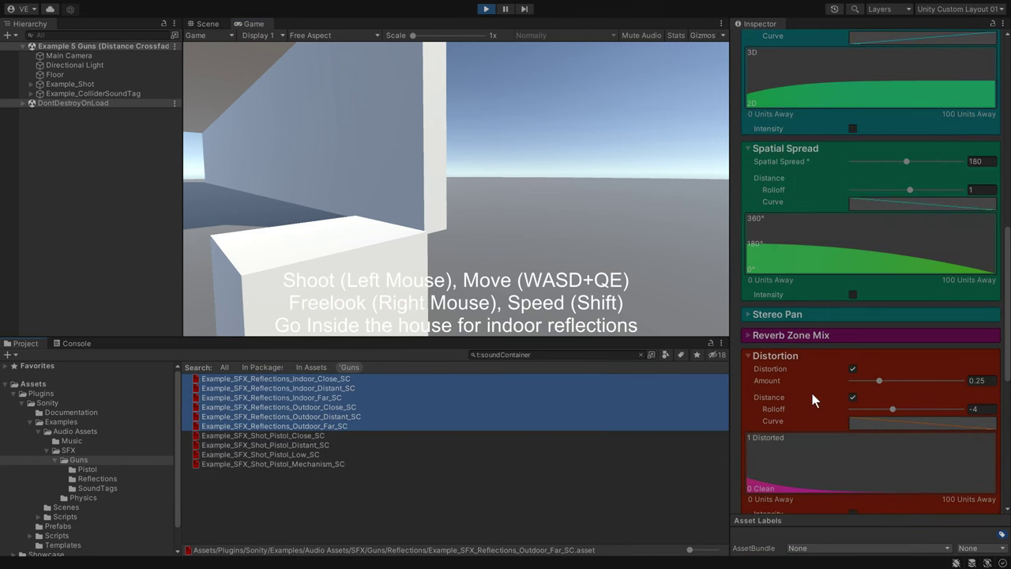
scroll(812, 393, "down", 5)
left_click(852, 208)
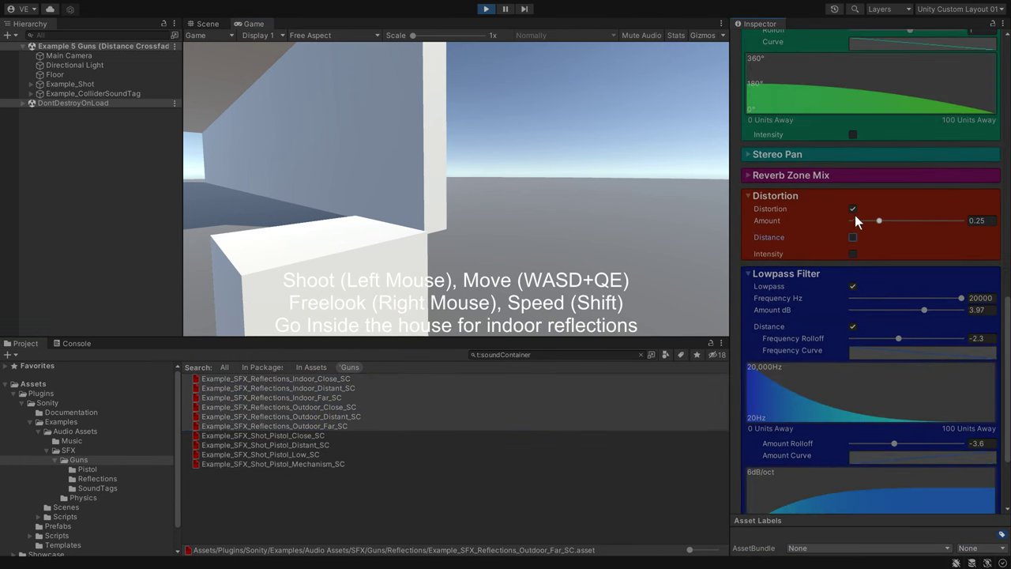
Set the distortion amount of the four pistol shot sound containers to 0.311, test-firing shots near the cube.
left_click(357, 436)
left_click(338, 465, "shift")
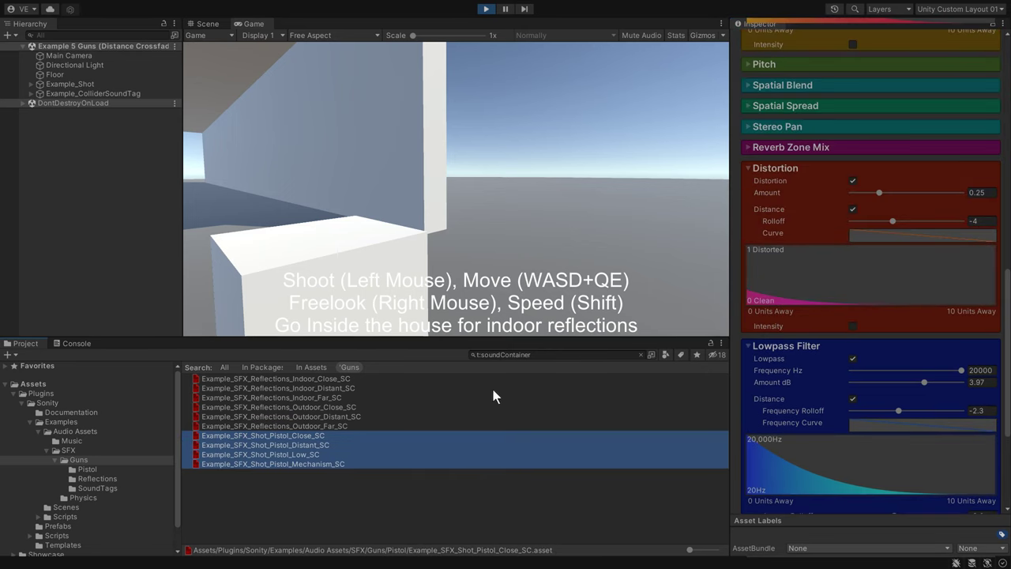
left_click(497, 242)
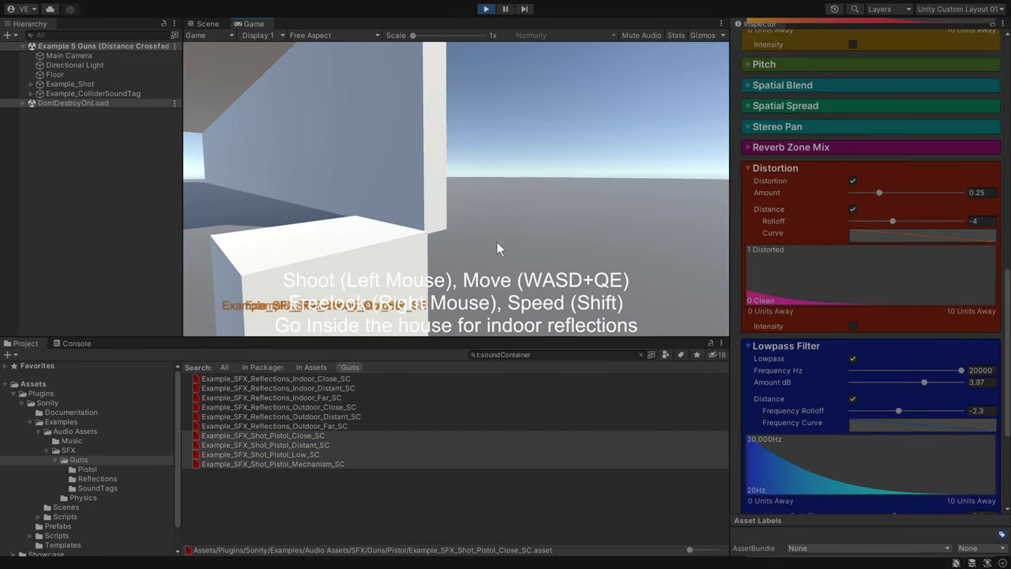
key("w")
key("a")
key("d")
key("s")
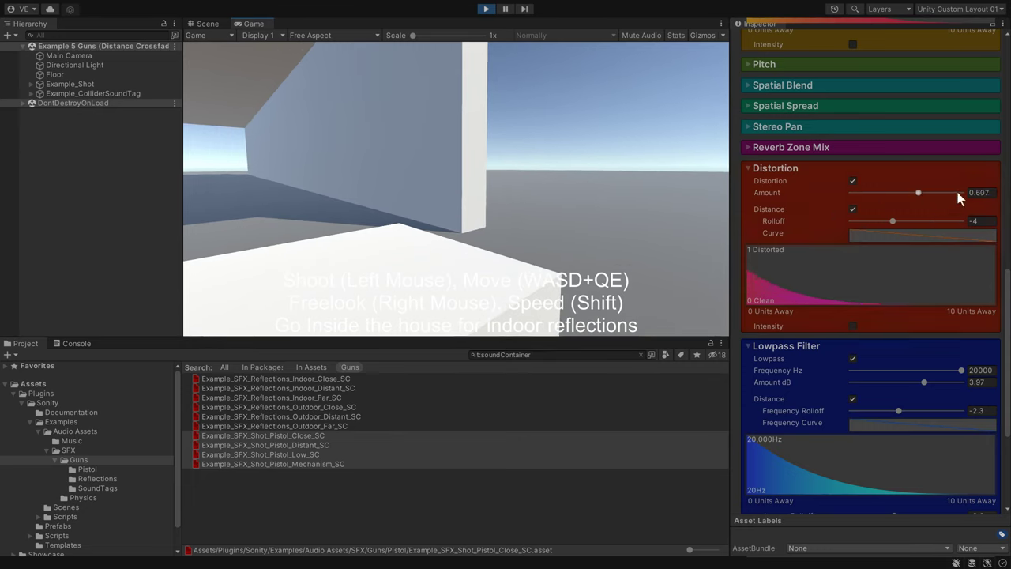
left_click_drag(888, 195, 886, 195)
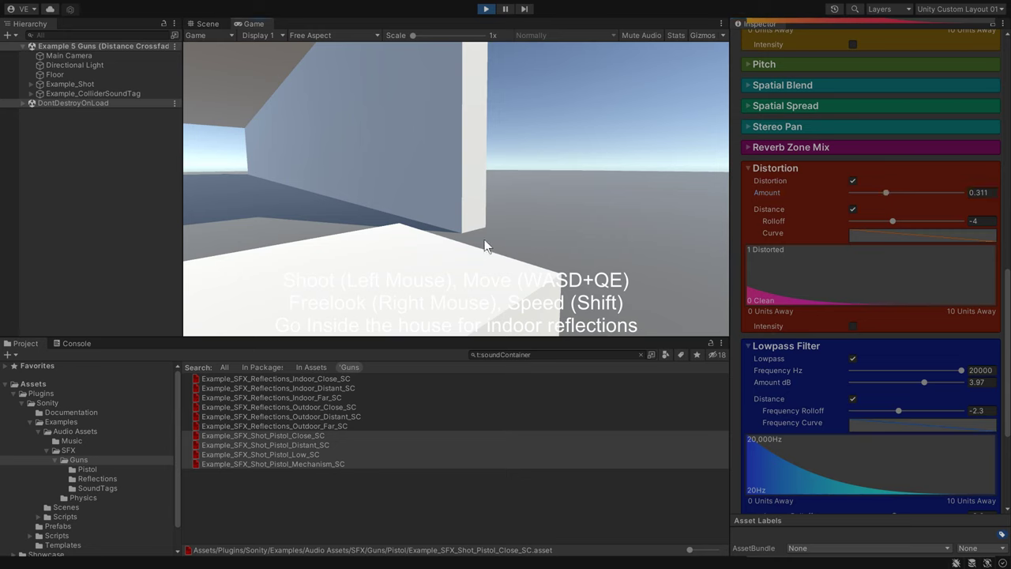
Lower the pistol distortion amount to 0.267, firing shots while moving away from the house and back towards it.
key("s")
key("d")
left_click(582, 225)
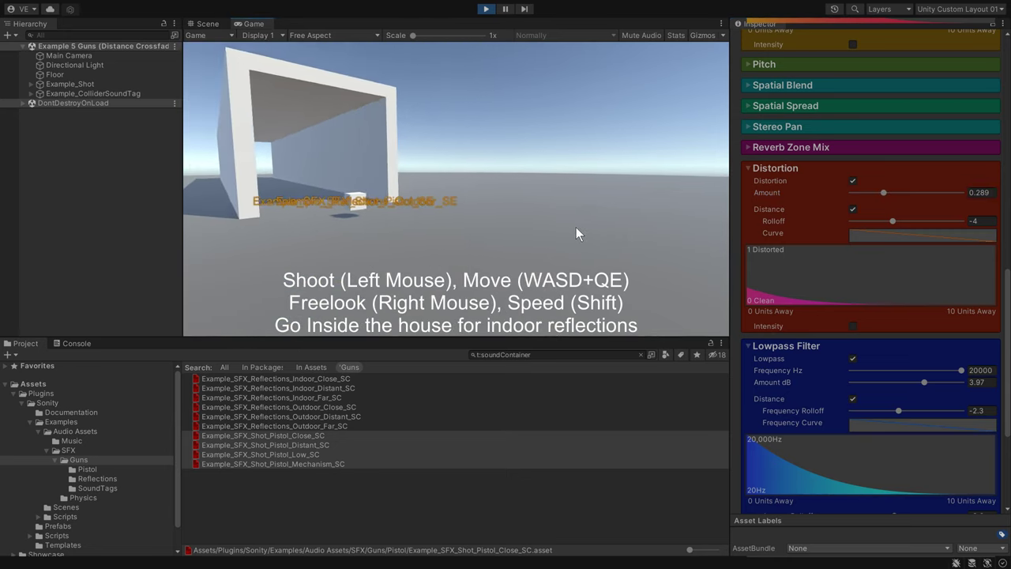
key("s")
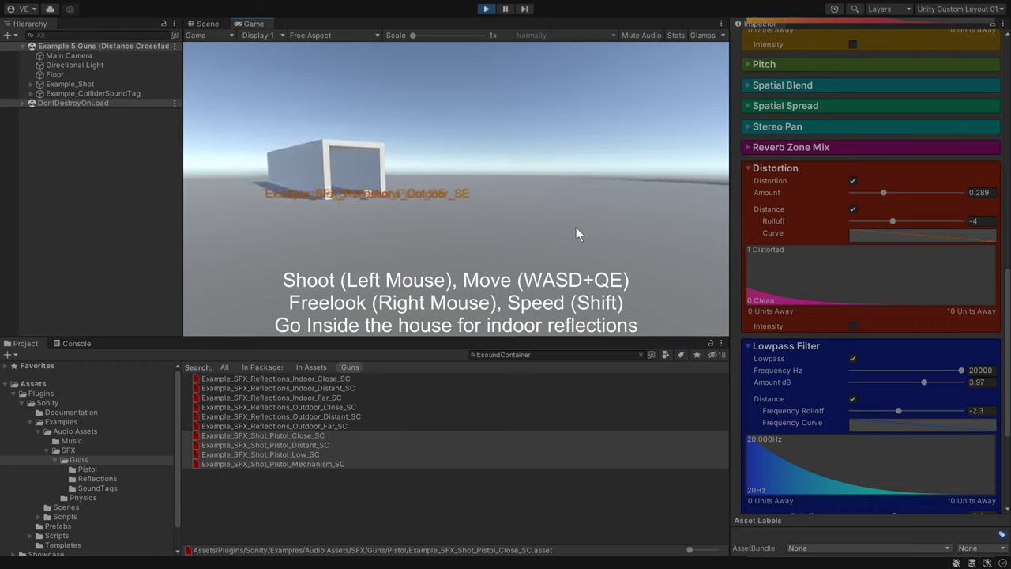
key("w")
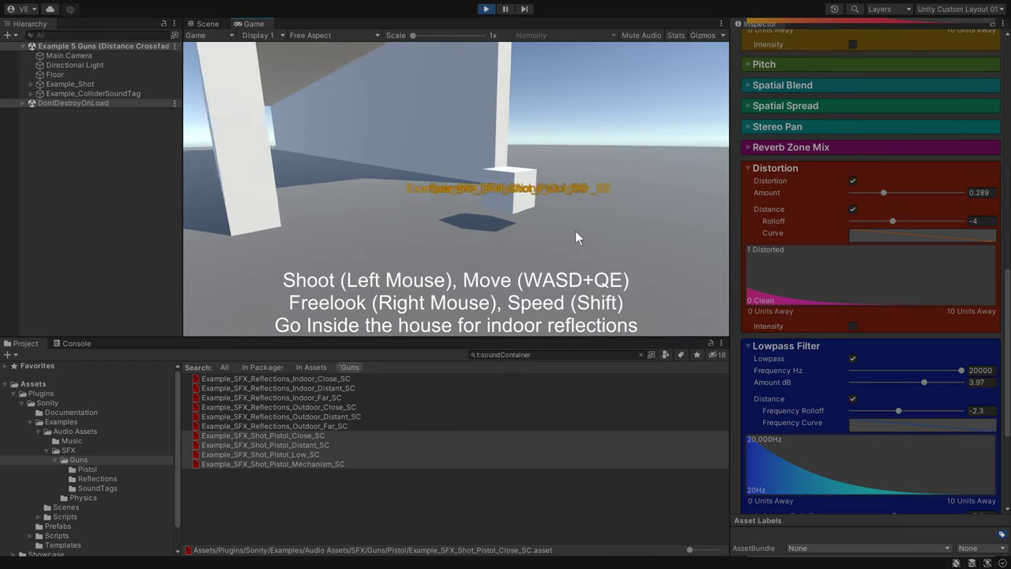
key("w")
key("d")
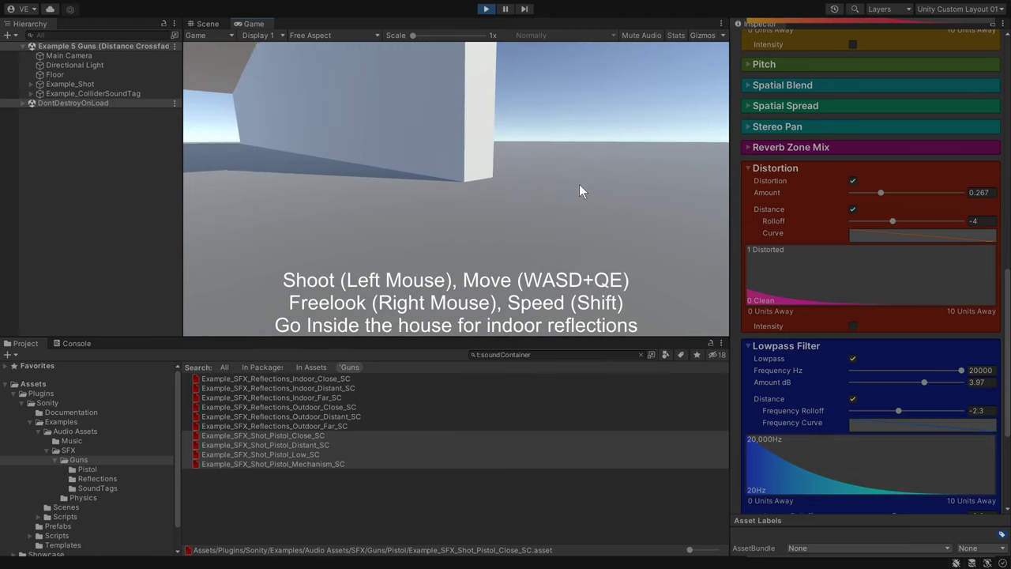
Fire shots while backing away and turning the view to hear the finished pistol distortion.
left_click(579, 184)
key("s")
right_click_drag(579, 184, 398, 142)
key("a")
left_click(398, 143)
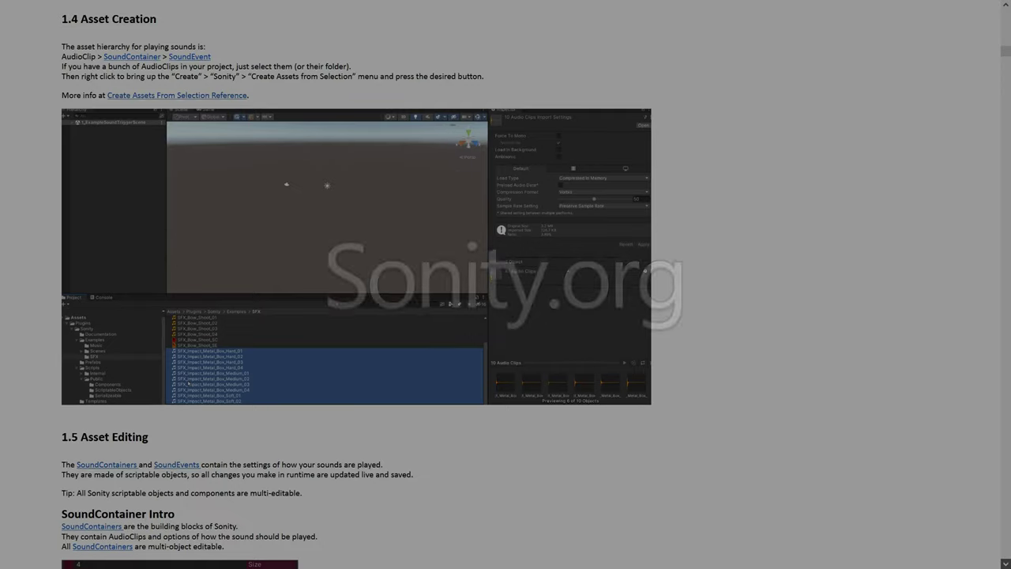
Read through the Sonity documentation from the Asset Creation section to the SoundTrigger basics.
scroll(148, 547, "down", 5)
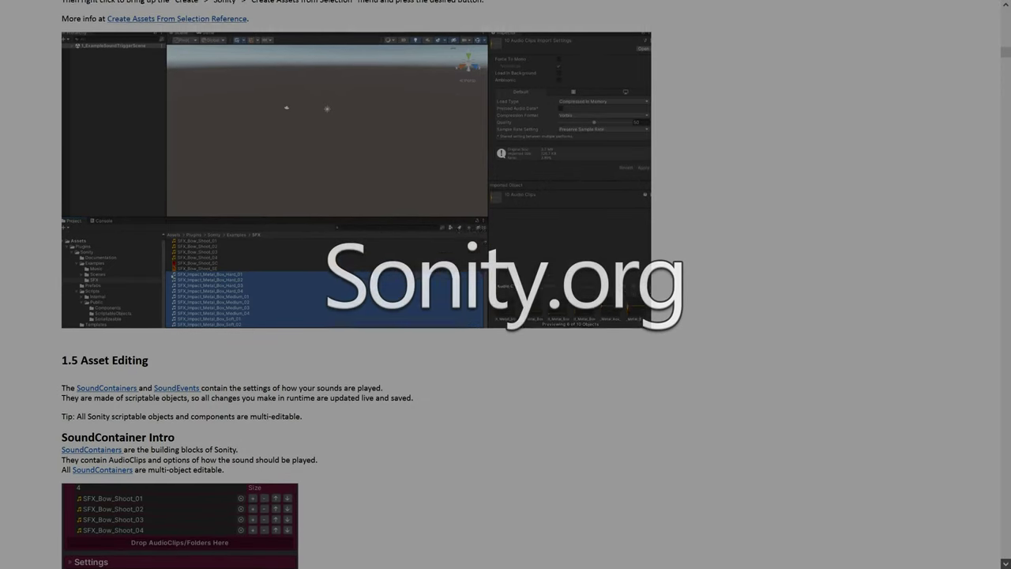
scroll(373, 286, "down", 5)
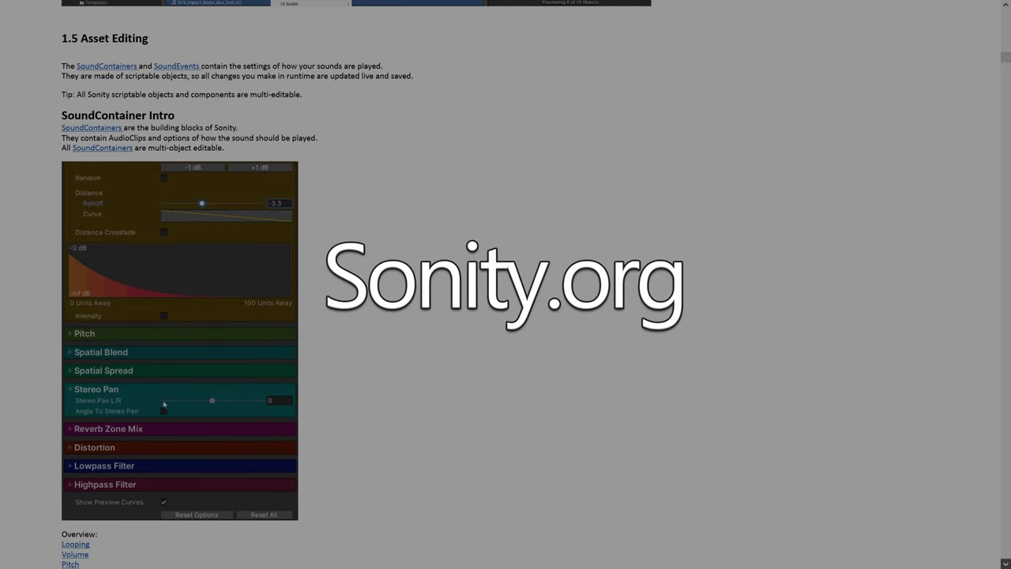
scroll(373, 286, "down", 3)
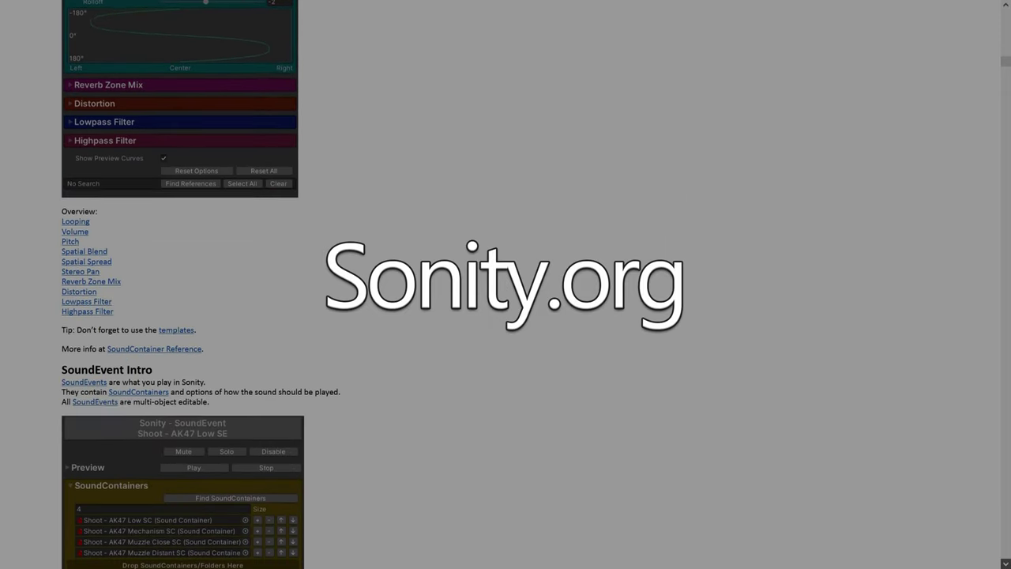
scroll(372, 286, "down", 2)
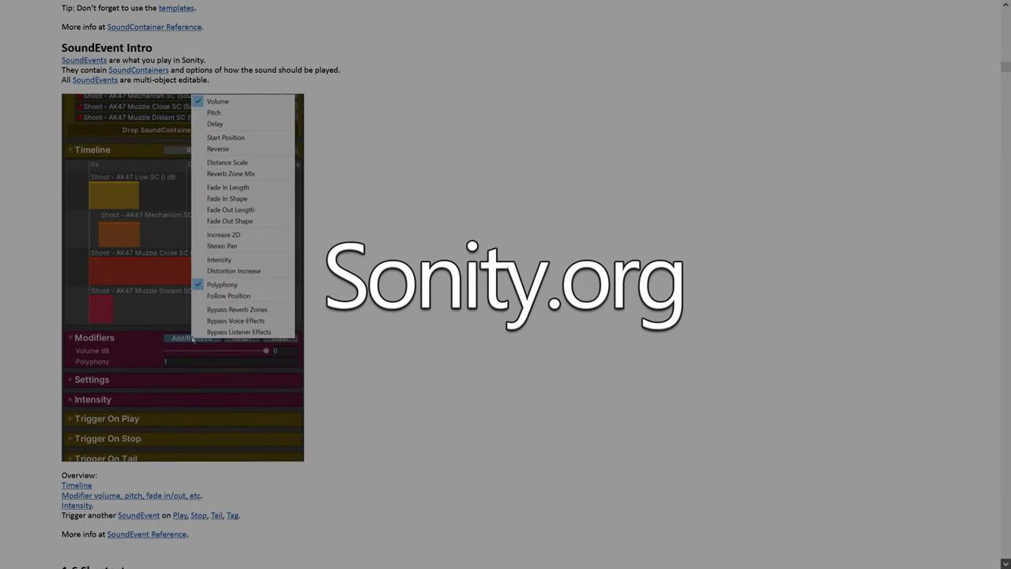
scroll(373, 286, "down", 6)
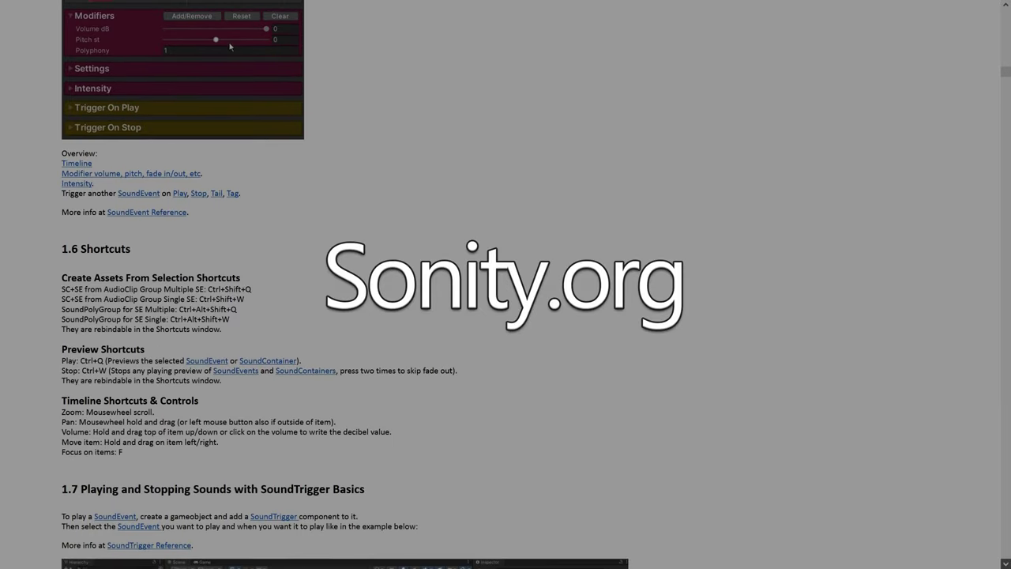
scroll(373, 286, "down", 6)
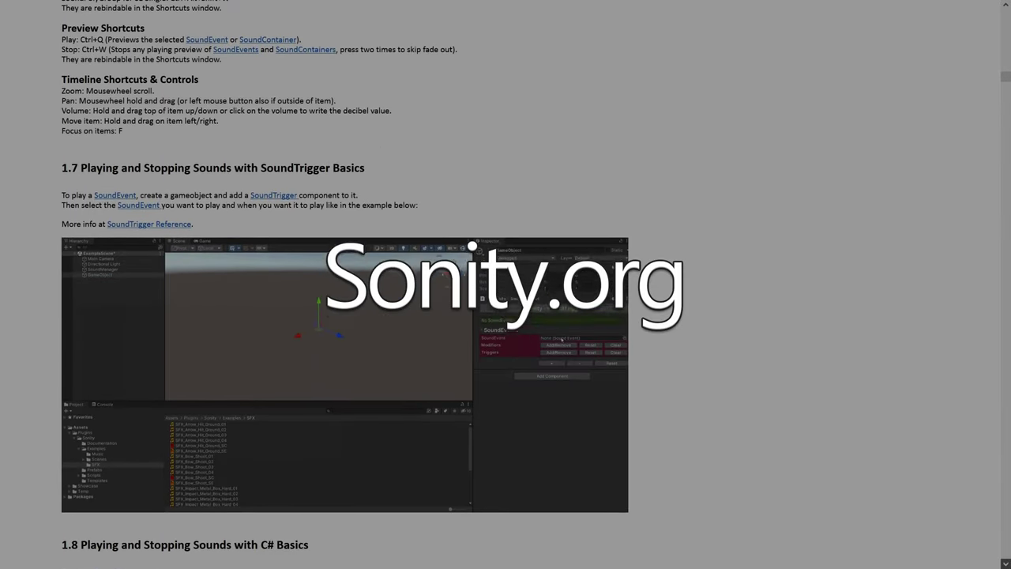